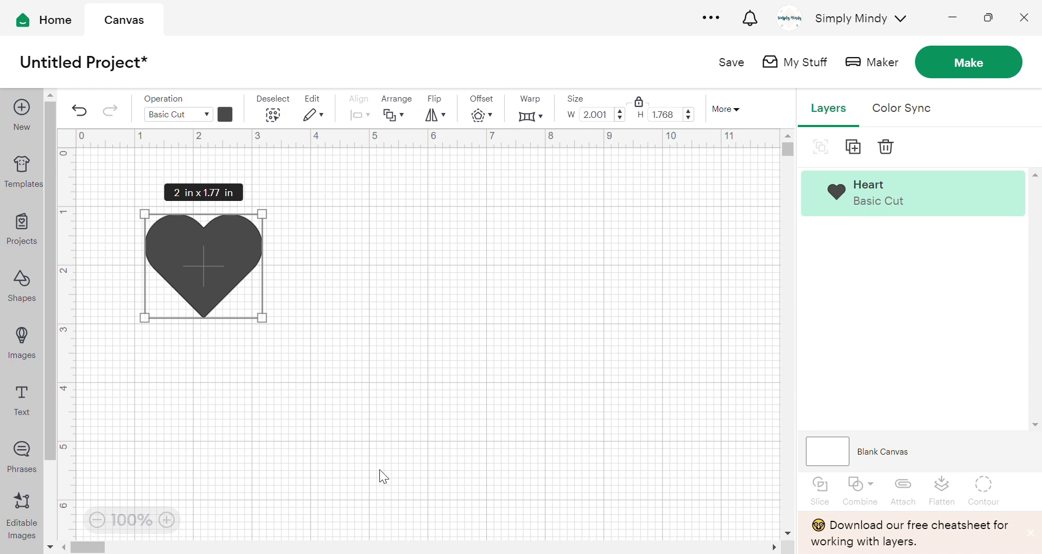
# - Move the heart slightly right, then undo the move and the earlier resizes
pyautogui.click(358, 298)
pyautogui.click(220, 240)
pyautogui.moveTo(209, 256); pyautogui.dragTo(256, 256)
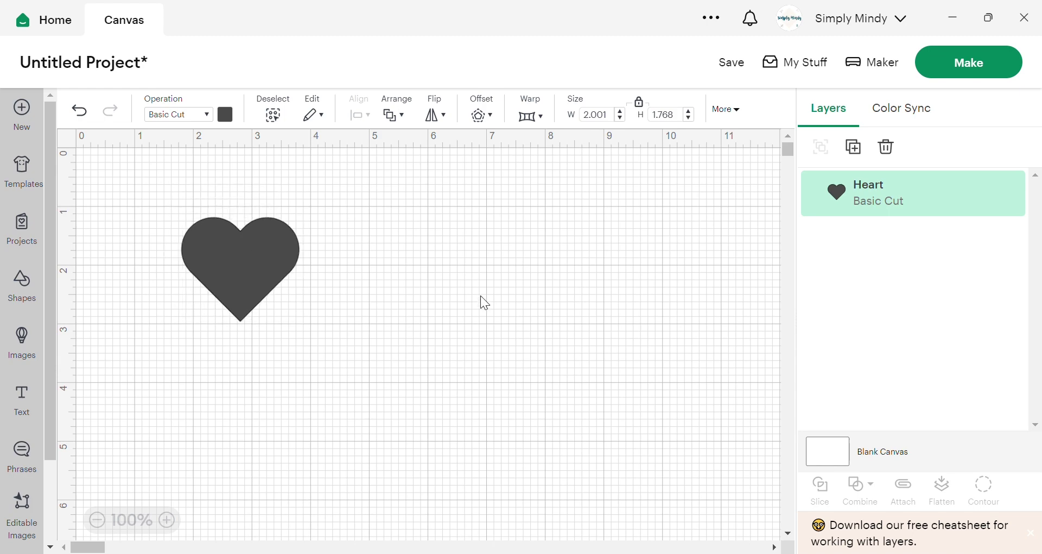
pyautogui.hotkey('ctrl', 'z')
pyautogui.hotkey('ctrl', 'z')
pyautogui.click(80, 110)
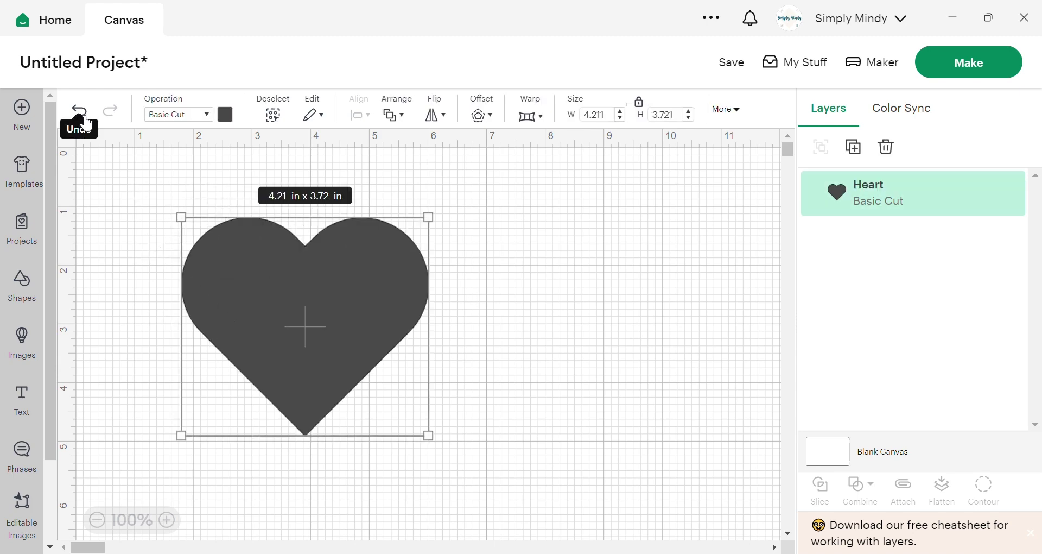
pyautogui.click(80, 111)
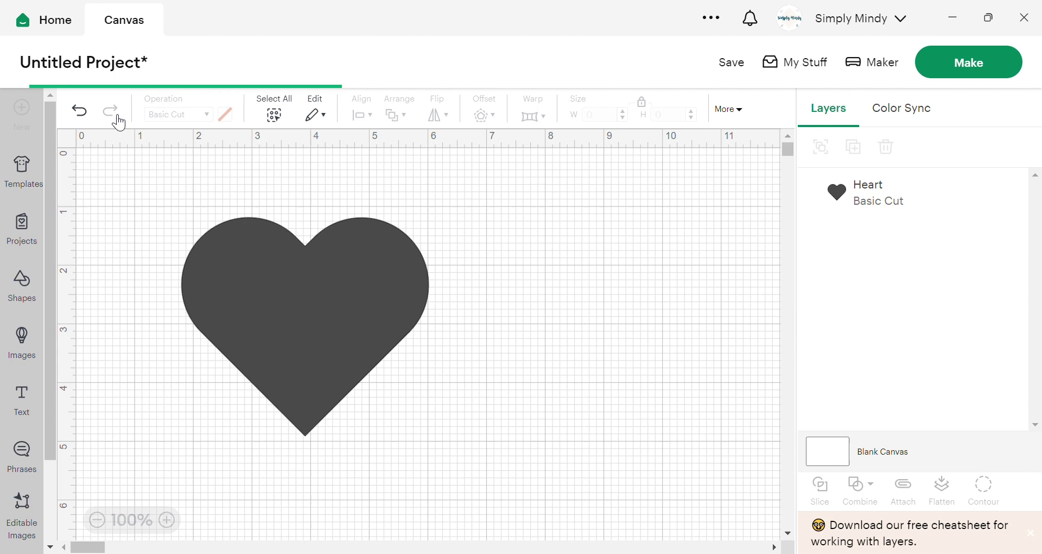
# - Enlarge the heart to 3.68 x 3.25 in, undo it, then redo the enlargement
pyautogui.click(265, 262)
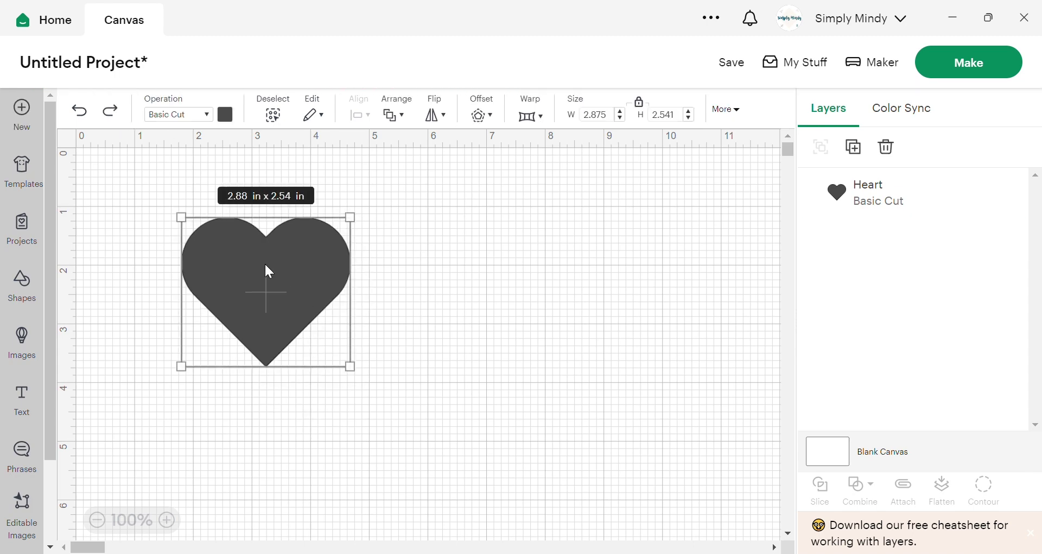
pyautogui.moveTo(350, 366); pyautogui.dragTo(397, 408)
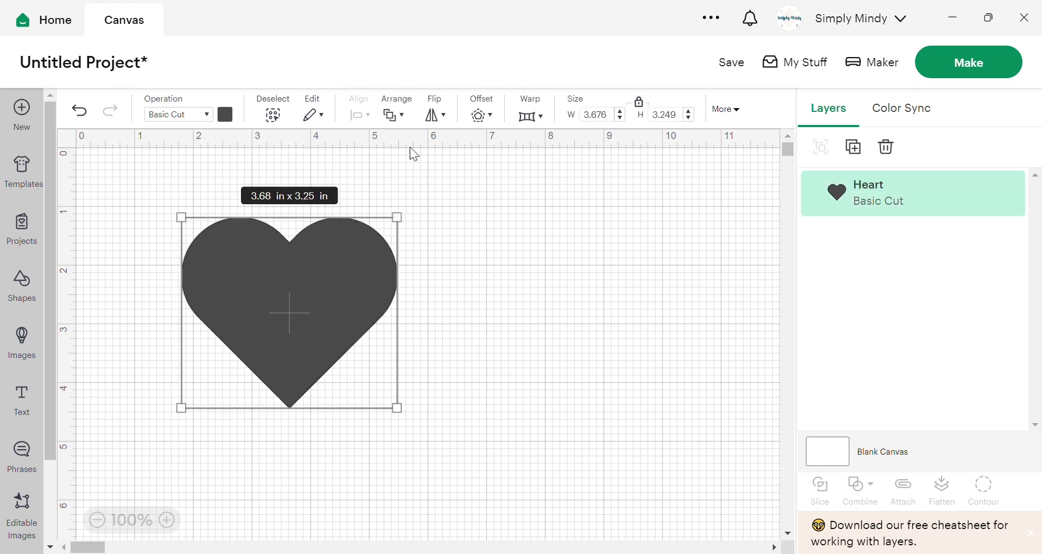
pyautogui.click(81, 110)
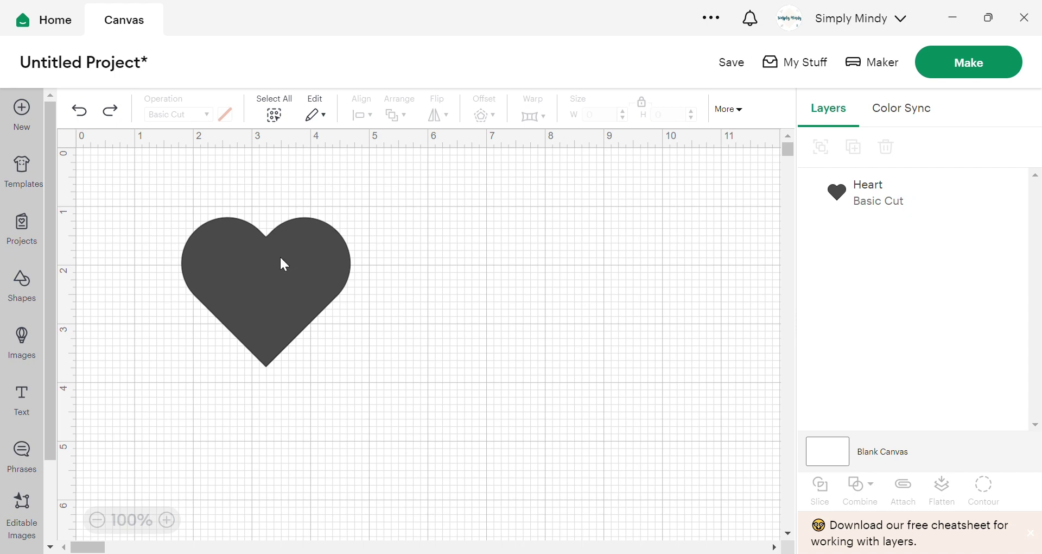
pyautogui.click(111, 110)
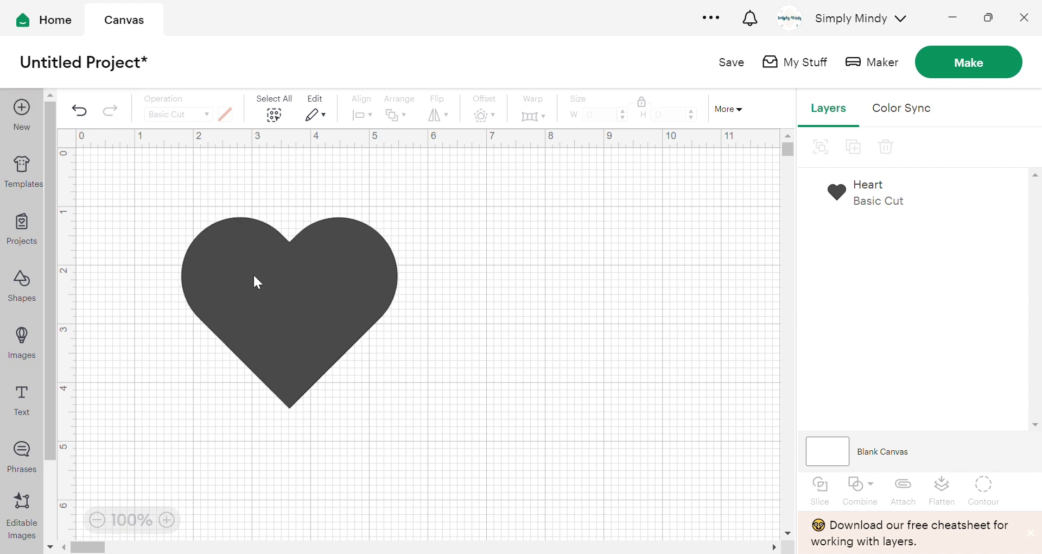
pyautogui.click(319, 277)
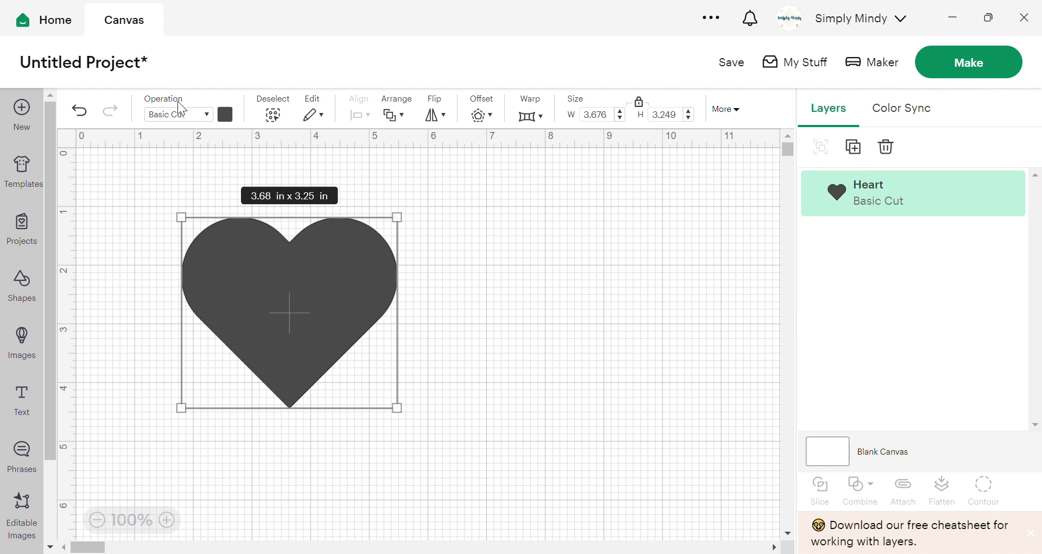
# - Change the heart's operation from Basic Cut to Wavy
pyautogui.click(207, 115)
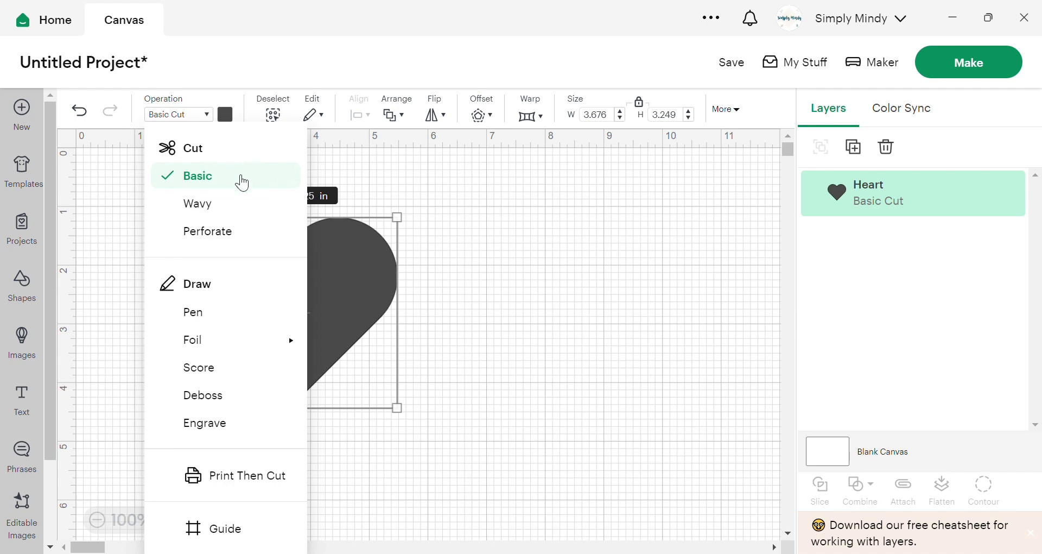
pyautogui.click(237, 184)
pyautogui.click(171, 116)
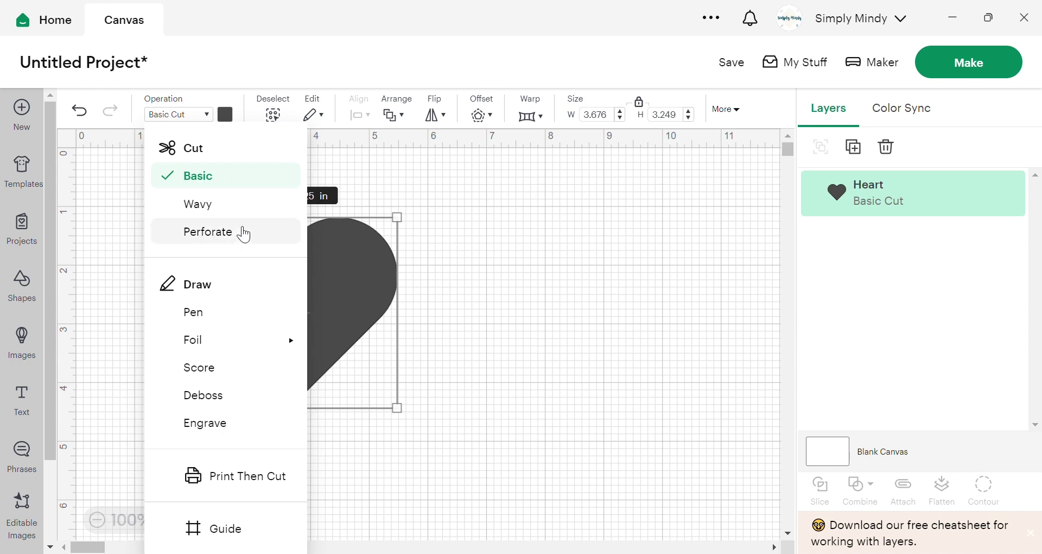
pyautogui.click(215, 215)
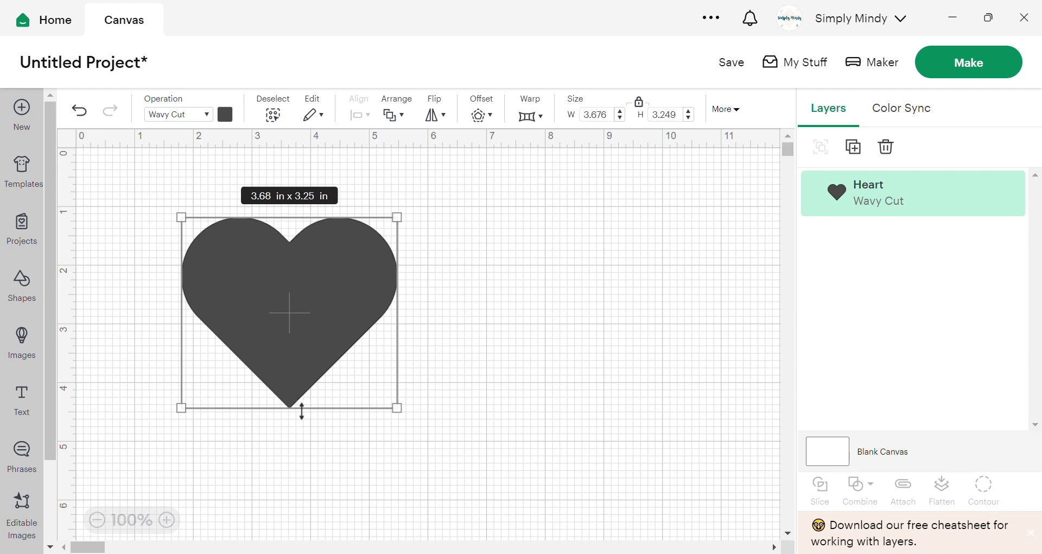
# - Switch the heart's operation to Perforate
pyautogui.click(178, 121)
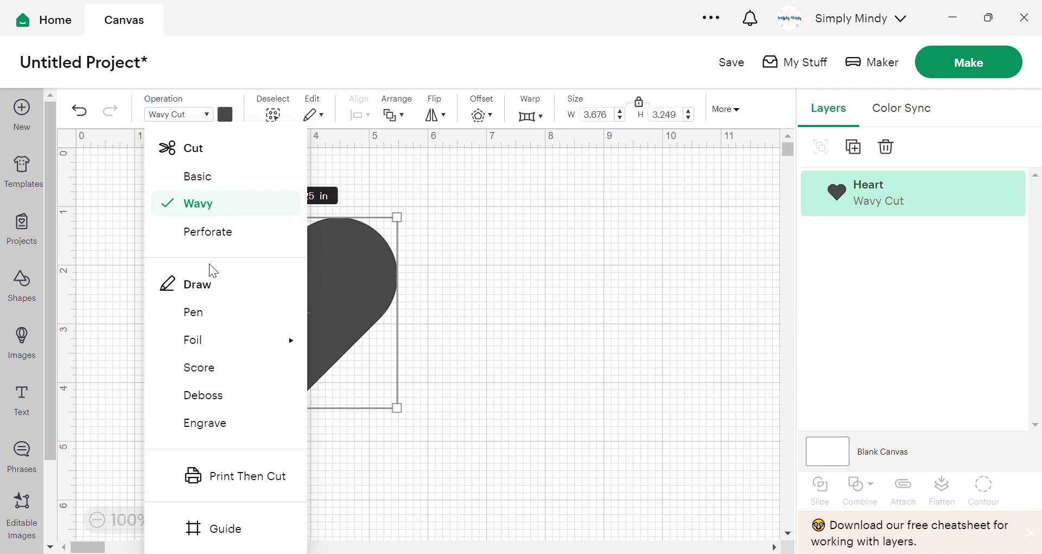
pyautogui.click(217, 230)
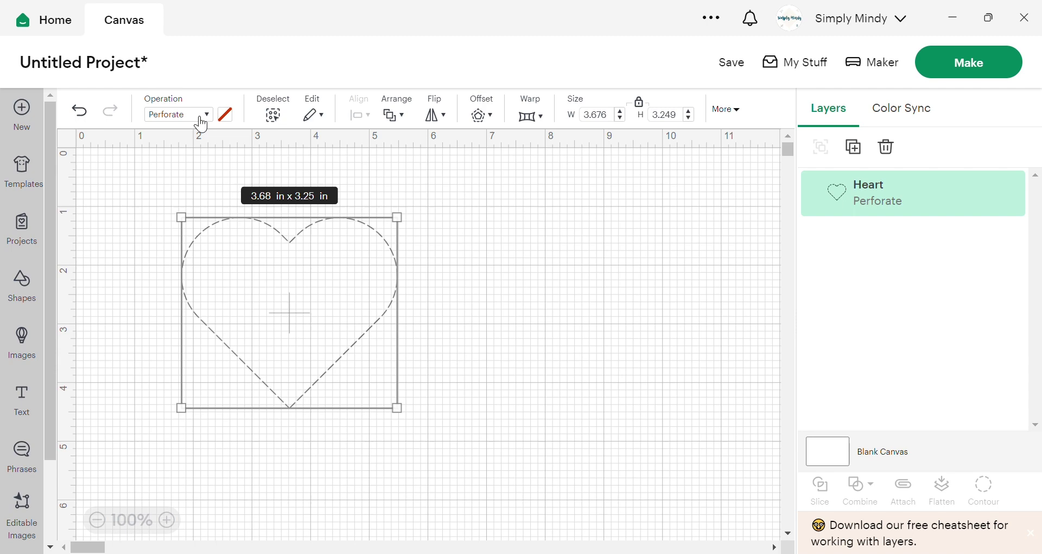
pyautogui.click(178, 115)
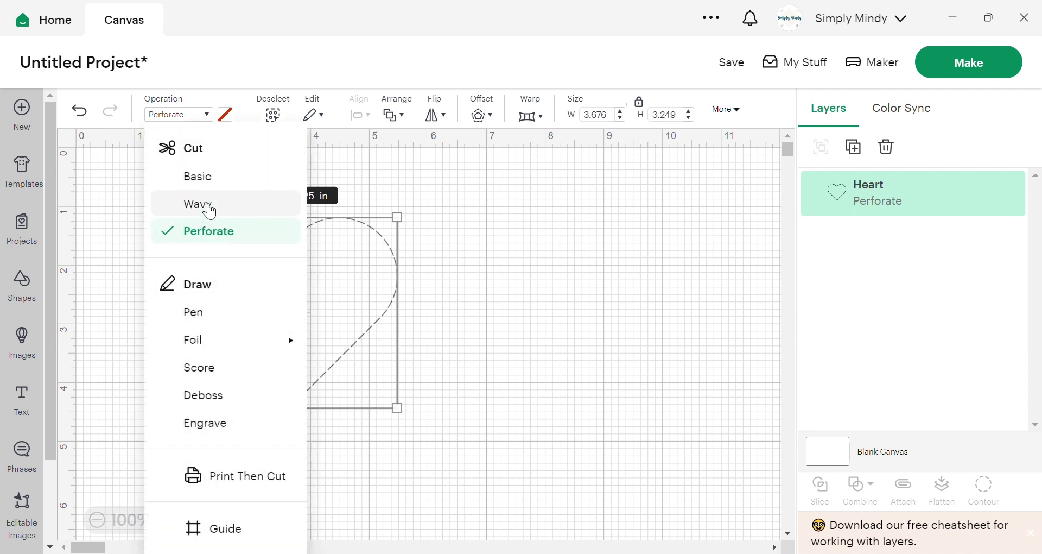
pyautogui.click(445, 211)
# - Reselect the heart and set its operation to Pen under Draw
pyautogui.click(449, 297)
pyautogui.click(299, 234)
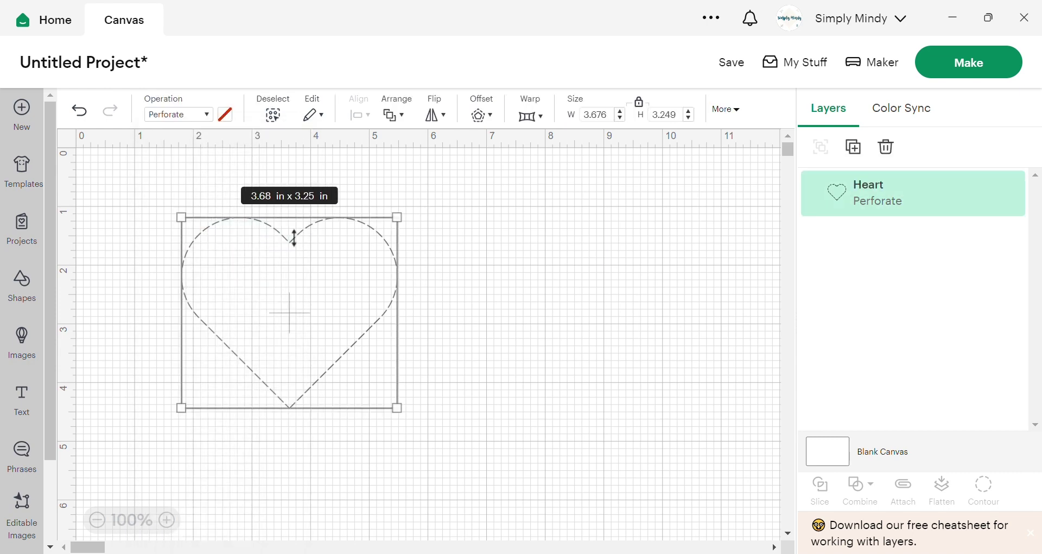
pyautogui.click(204, 117)
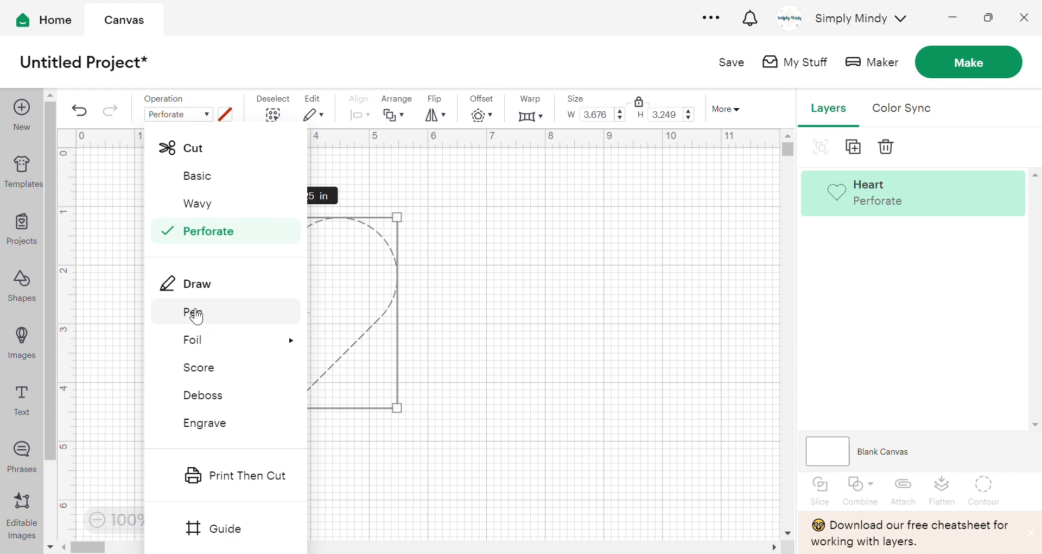
pyautogui.click(245, 318)
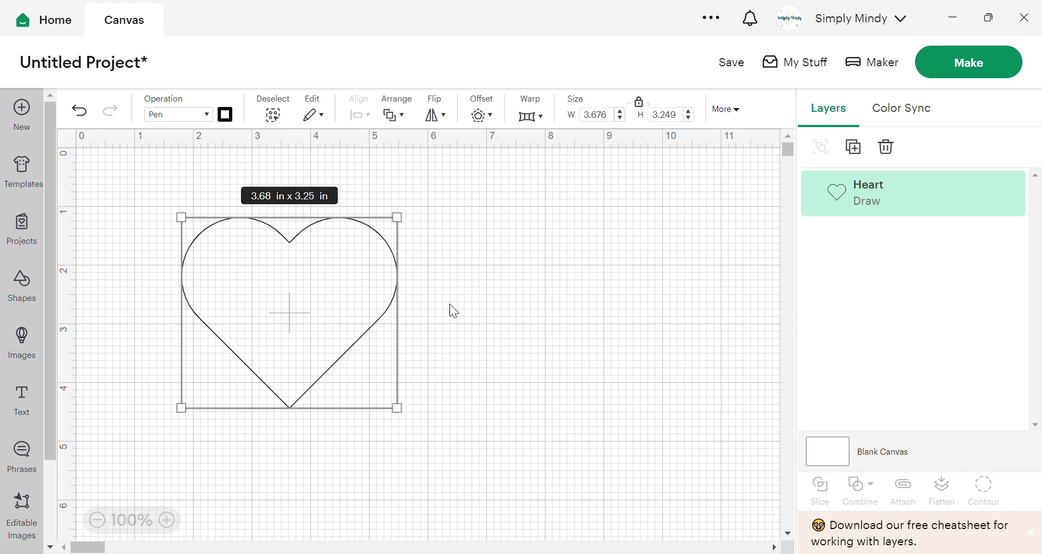
# - Nudge the heart slightly right and down, leaving its Pen operation unchanged
pyautogui.moveTo(291, 289)
pyautogui.mouseDown()
pyautogui.moveTo(286, 333)
pyautogui.moveTo(290, 293)
pyautogui.moveTo(308, 286)
pyautogui.mouseUp()
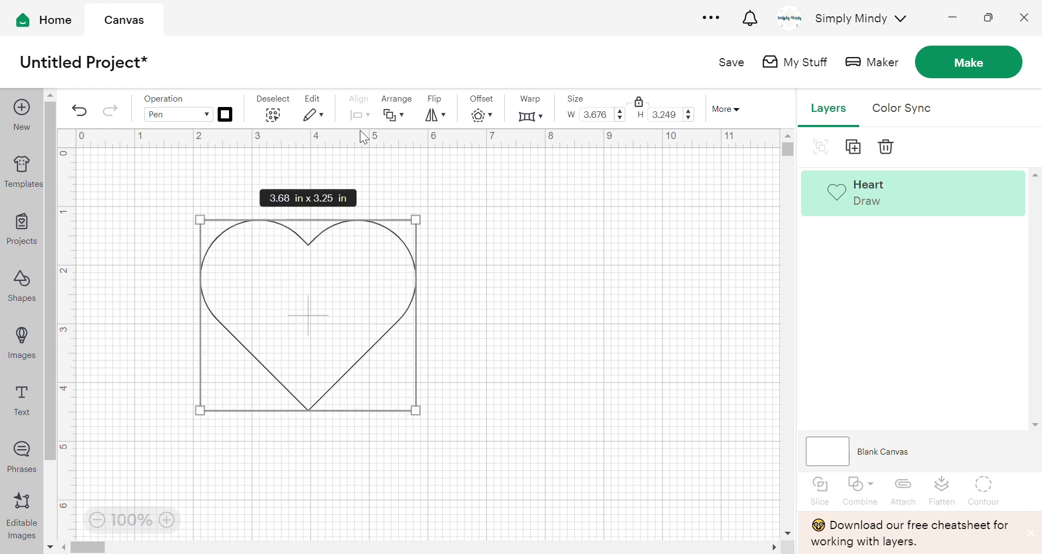
pyautogui.click(161, 115)
pyautogui.click(161, 116)
# - Try the Gel (1mm) and Marker (2.5mm) pens, then set the heart back to Basic Cut
pyautogui.click(225, 115)
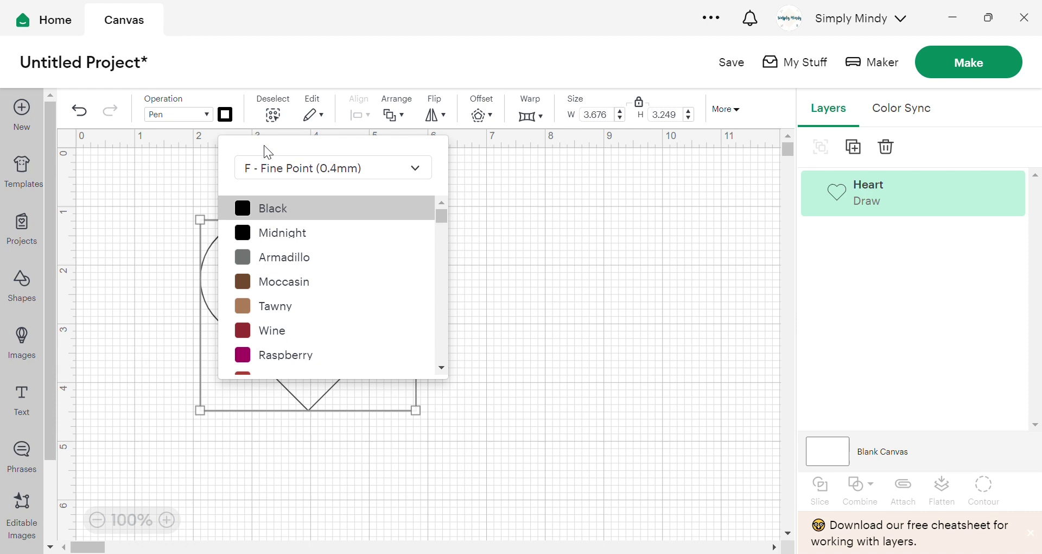
pyautogui.click(293, 168)
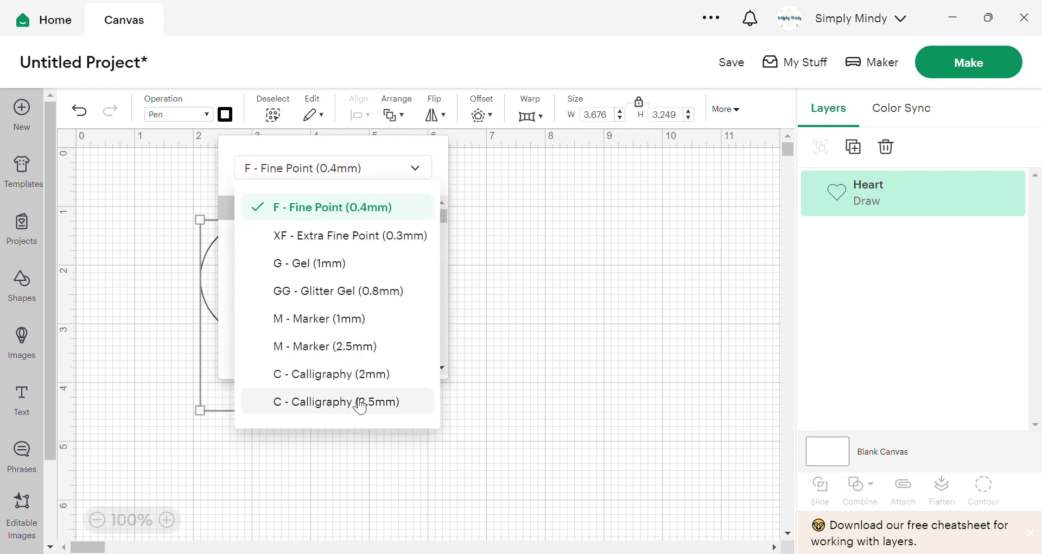
pyautogui.click(294, 271)
pyautogui.scroll(-6, 274, 283)
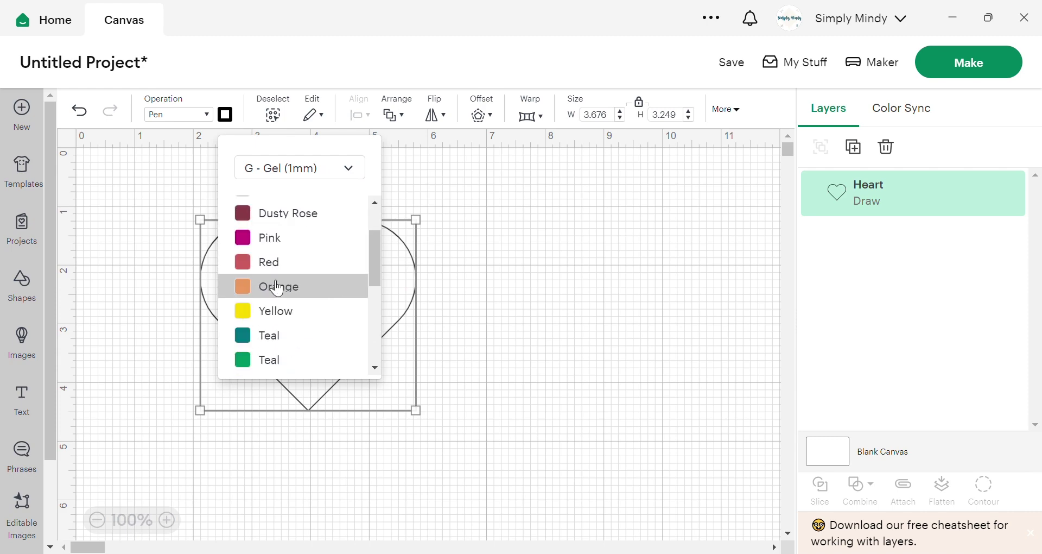
pyautogui.click(333, 179)
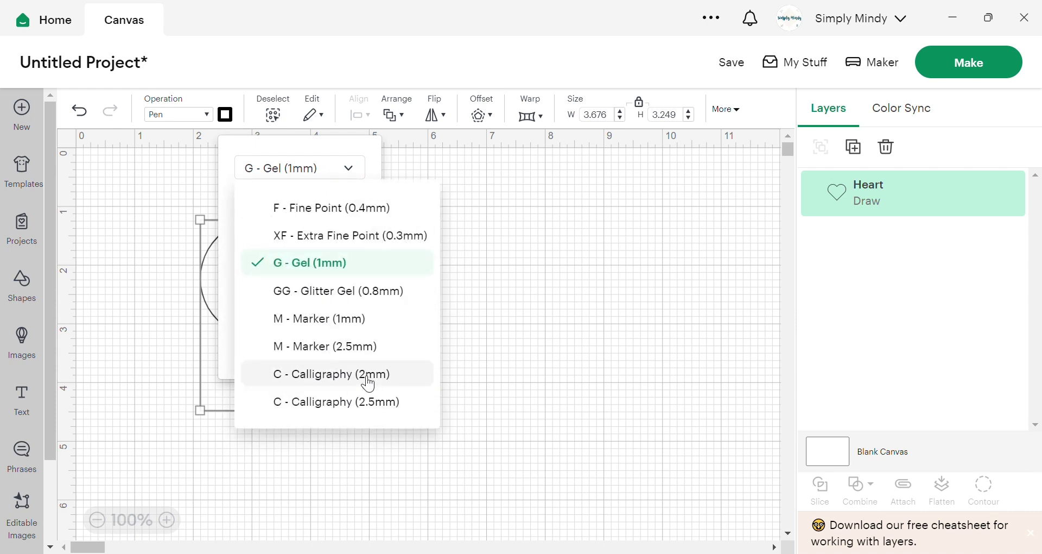
pyautogui.click(305, 359)
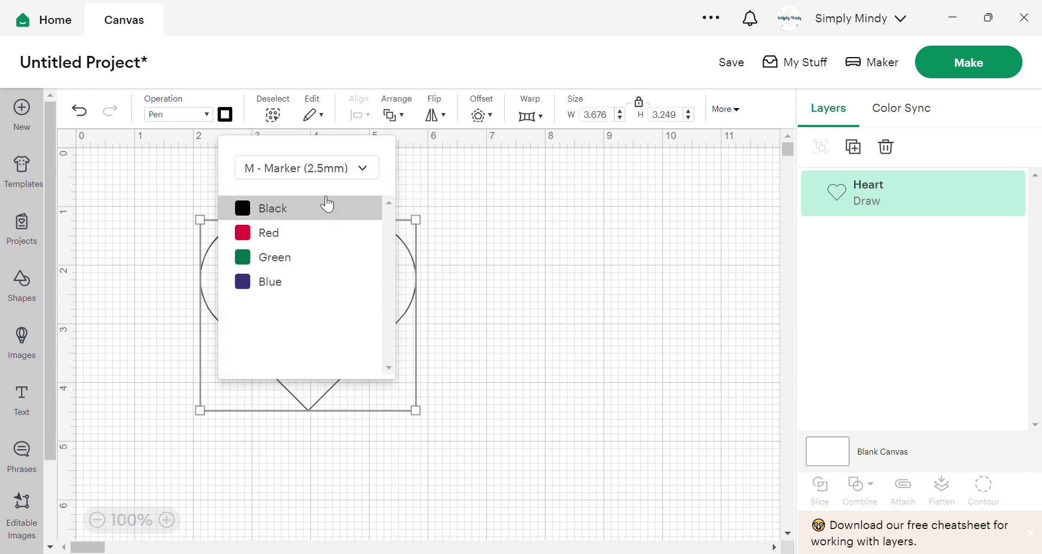
pyautogui.click(306, 173)
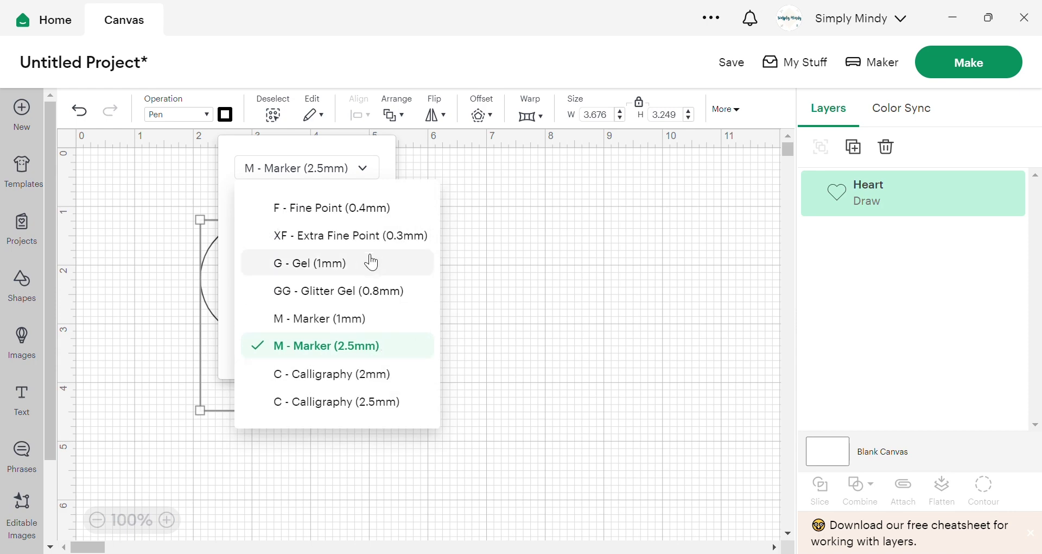
pyautogui.click(178, 114)
pyautogui.click(204, 177)
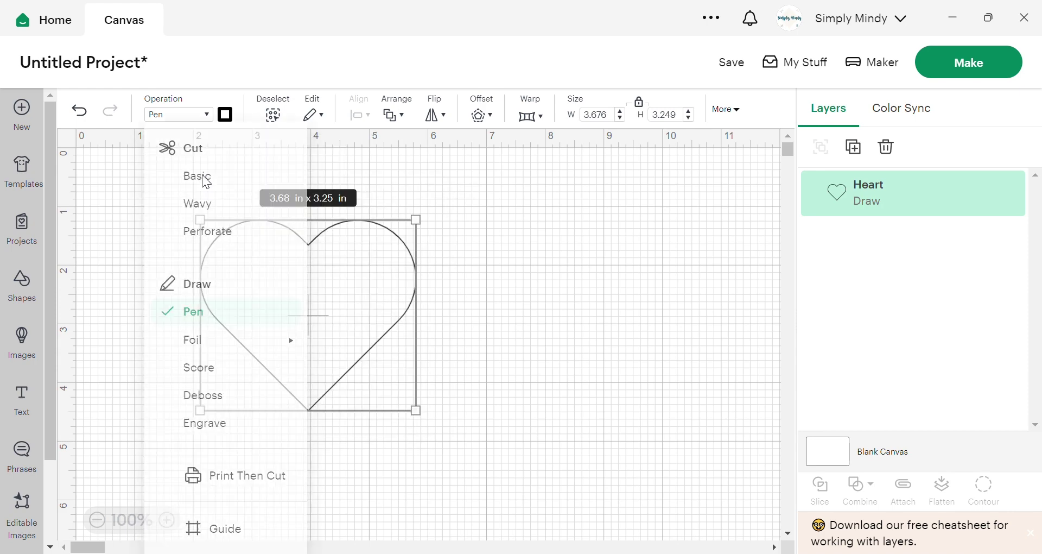
# - Show the Operation list to view the Foil, Score, Deboss and Engrave options
pyautogui.click(207, 116)
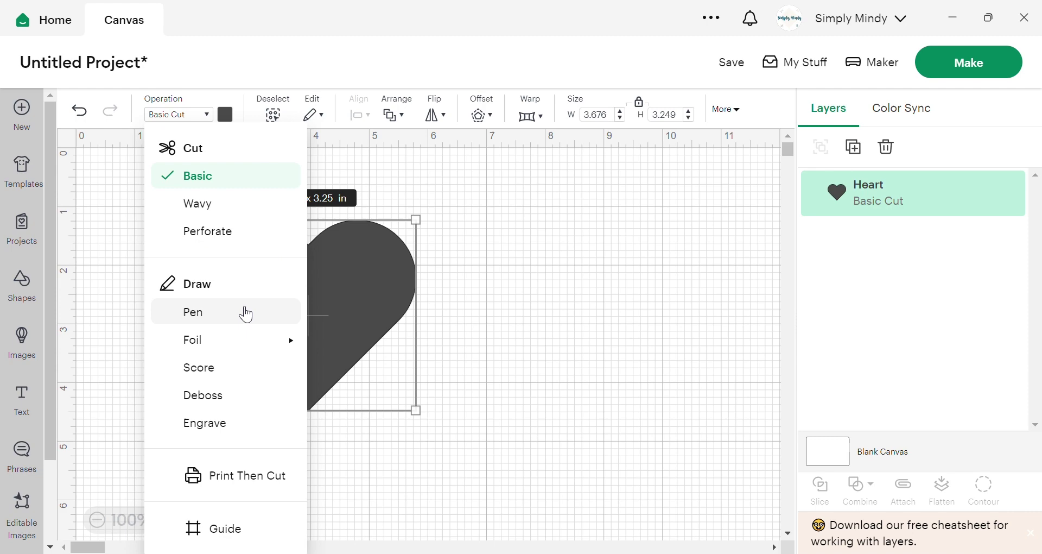
pyautogui.moveTo(205, 342)
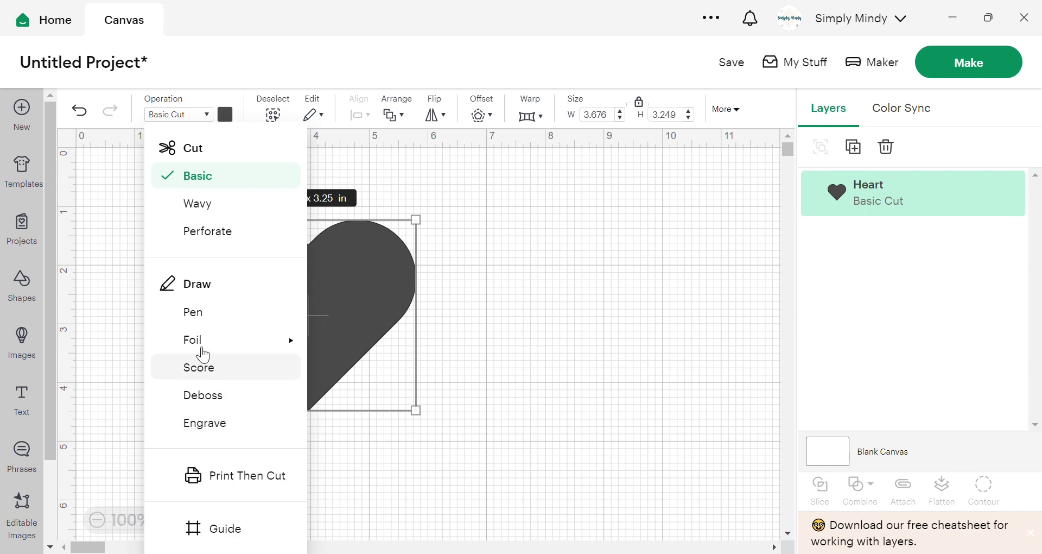
# - Set the heart's operation to Guide so it shows as a thin outline
pyautogui.moveTo(217, 400)
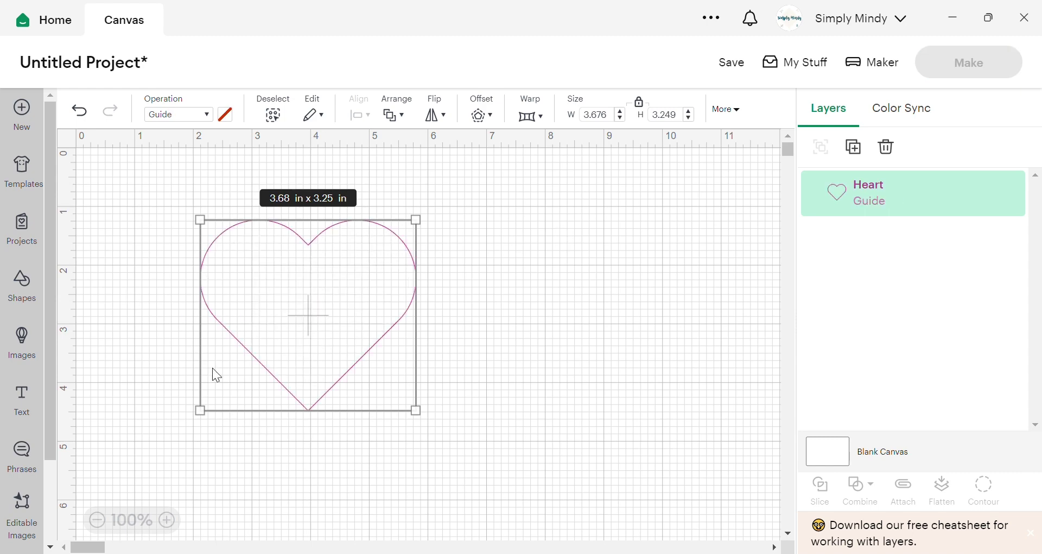
# - Enlarge the heart to 5.92 x 5.24 in and move it up and left
pyautogui.moveTo(429, 427); pyautogui.dragTo(561, 481)
pyautogui.moveTo(432, 410); pyautogui.dragTo(422, 354)
pyautogui.moveTo(472, 260); pyautogui.dragTo(381, 274)
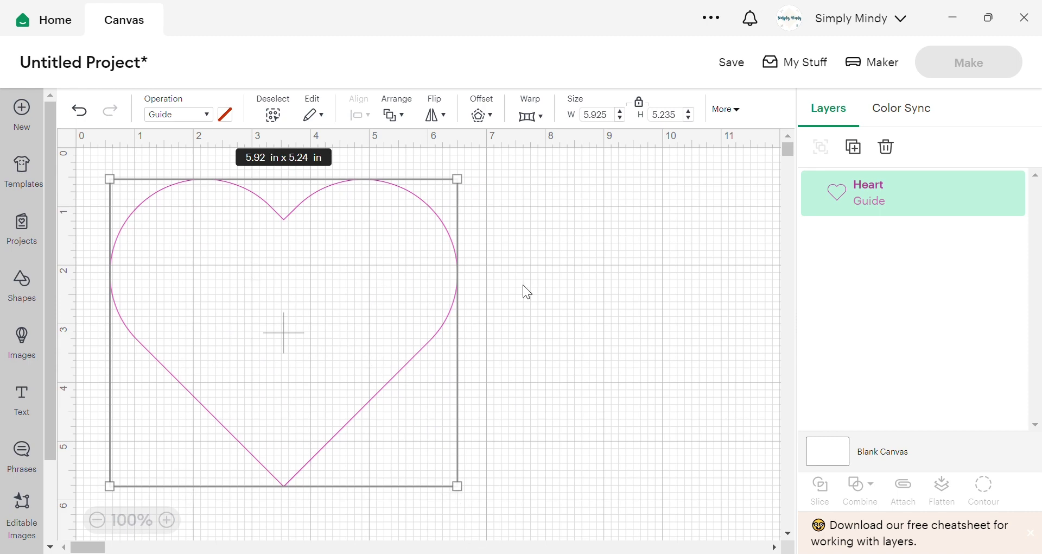
# - Make the heart a Basic Cut and shrink it to 3.82 x 3.37 in
pyautogui.click(619, 252)
pyautogui.click(291, 253)
pyautogui.click(212, 118)
pyautogui.click(202, 175)
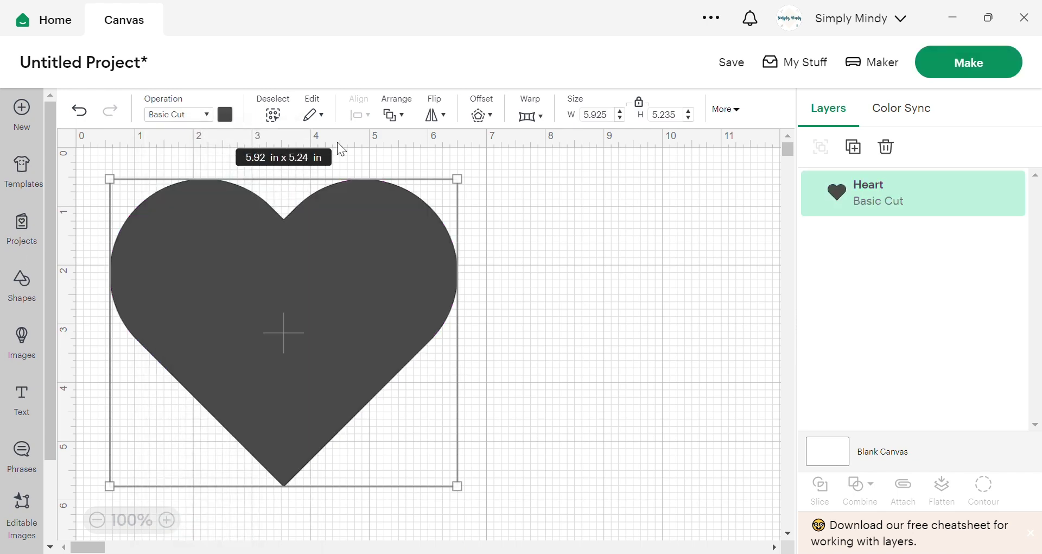
pyautogui.moveTo(472, 499); pyautogui.dragTo(346, 386)
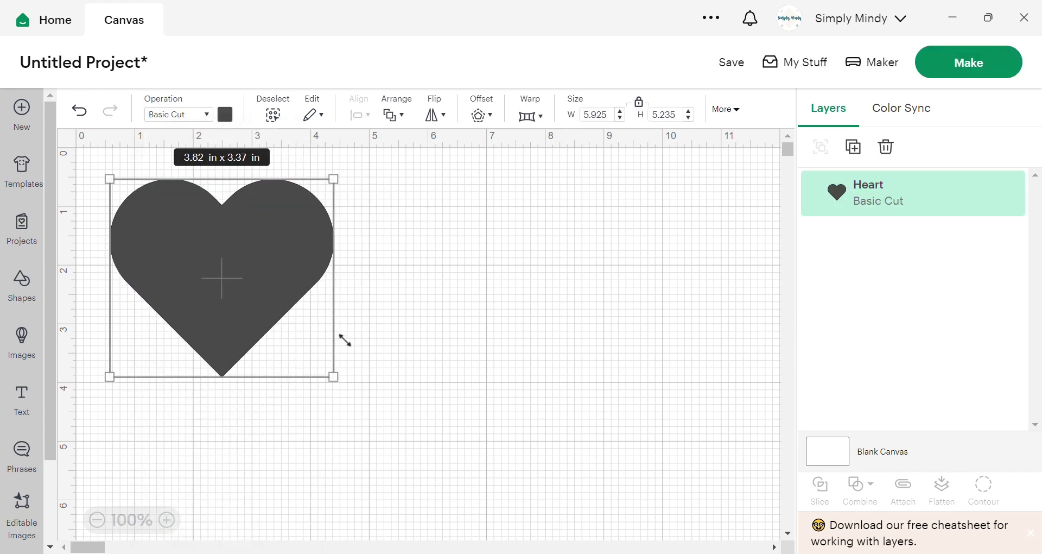
# - Add a 2 x 2 in circle from Shapes and place it right of the heart
pyautogui.click(37, 286)
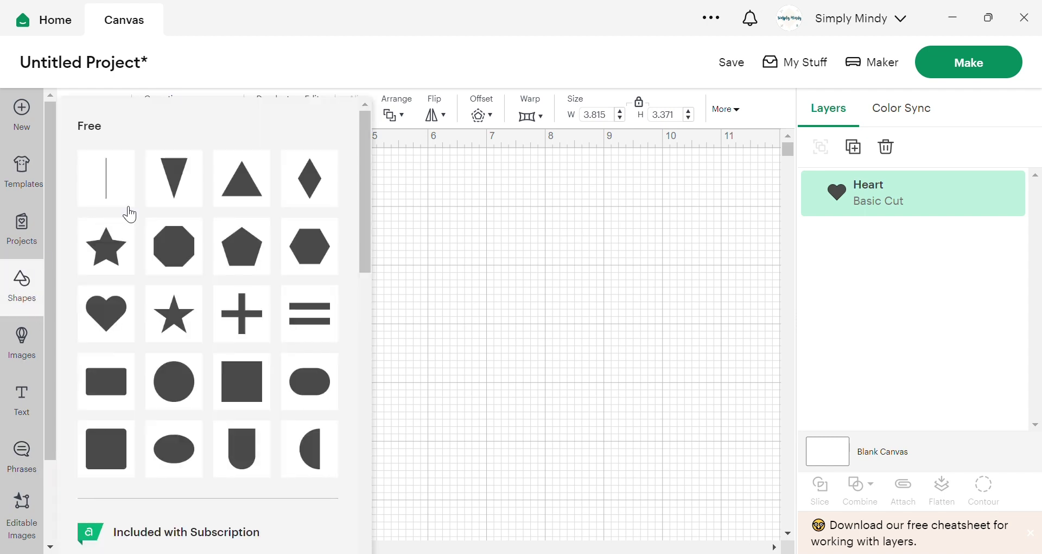
pyautogui.click(174, 380)
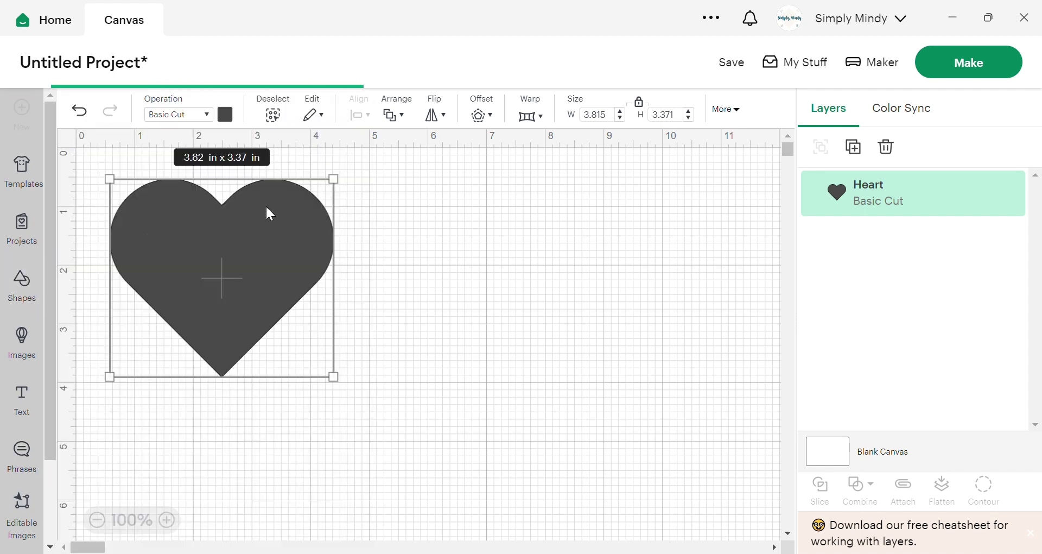
pyautogui.moveTo(211, 276); pyautogui.dragTo(450, 270)
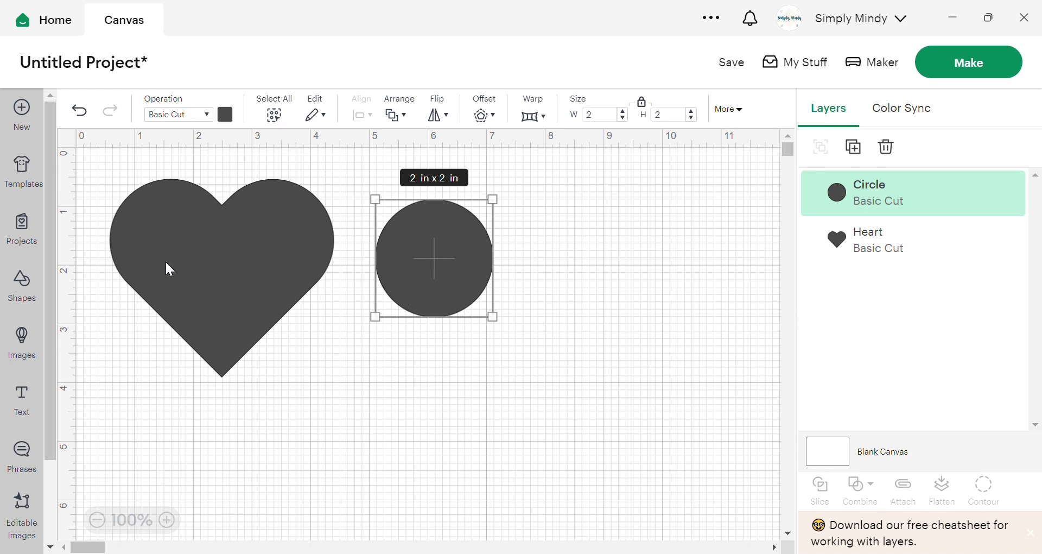
pyautogui.moveTo(265, 276); pyautogui.dragTo(302, 279)
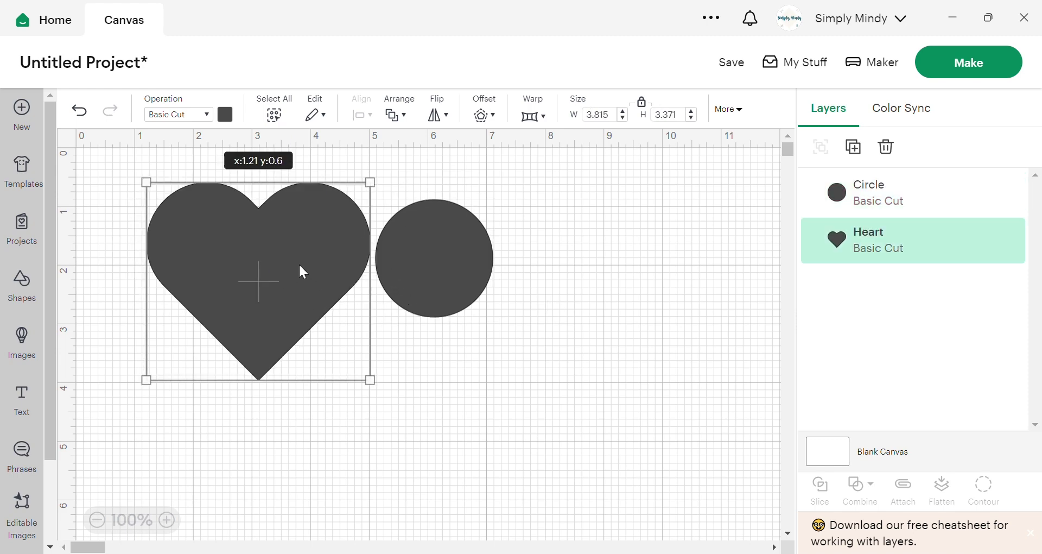
# - Try Select All, the right-click menu, and marquee-selecting both shapes, then the circle alone
pyautogui.click(274, 115)
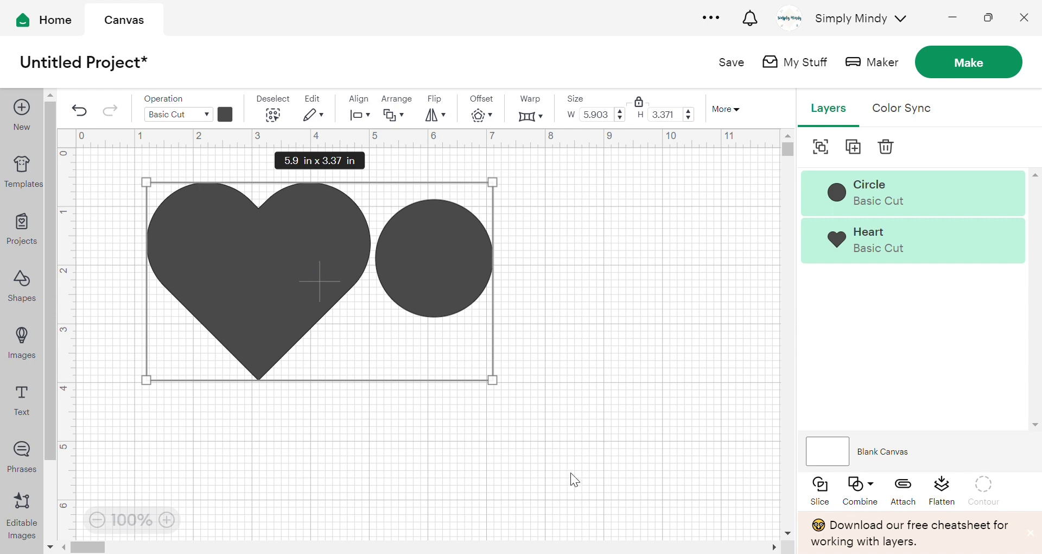
pyautogui.rightClick(337, 244)
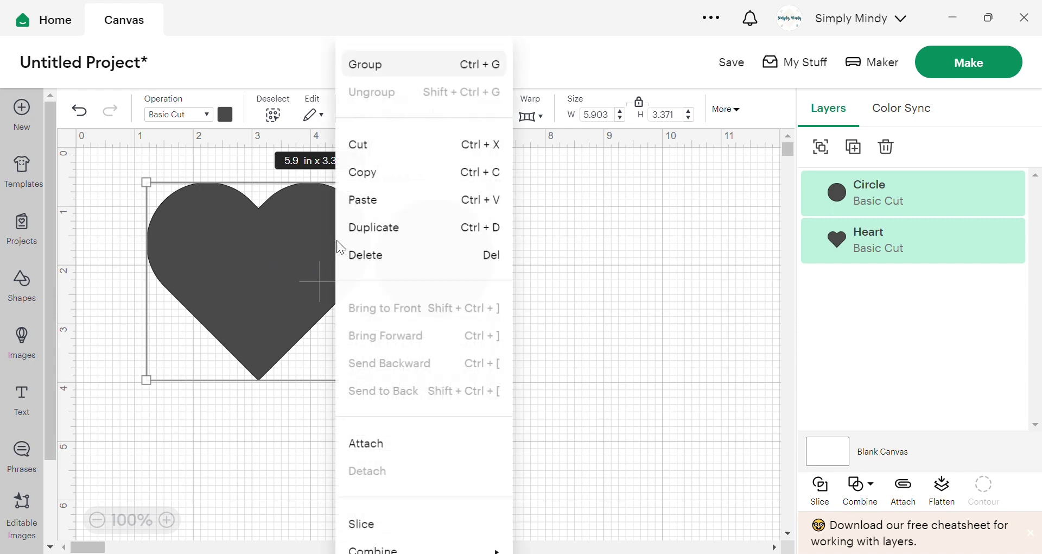
pyautogui.click(269, 130)
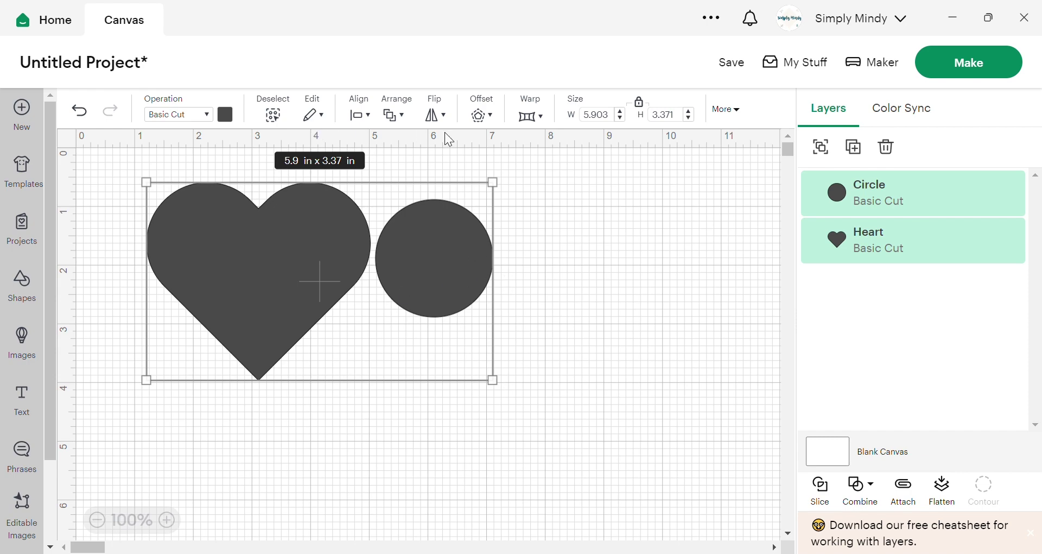
pyautogui.click(604, 229)
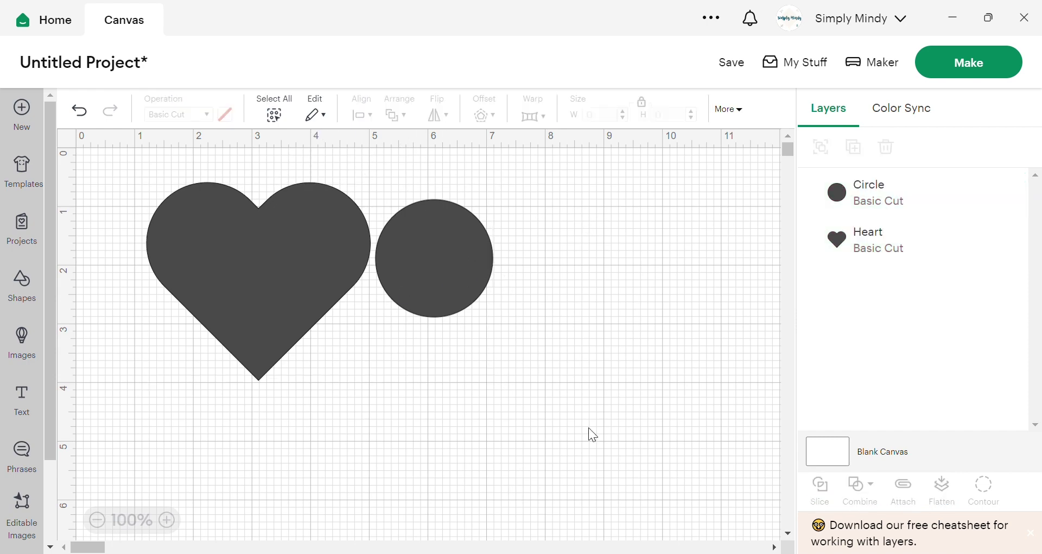
pyautogui.moveTo(561, 415); pyautogui.dragTo(179, 248)
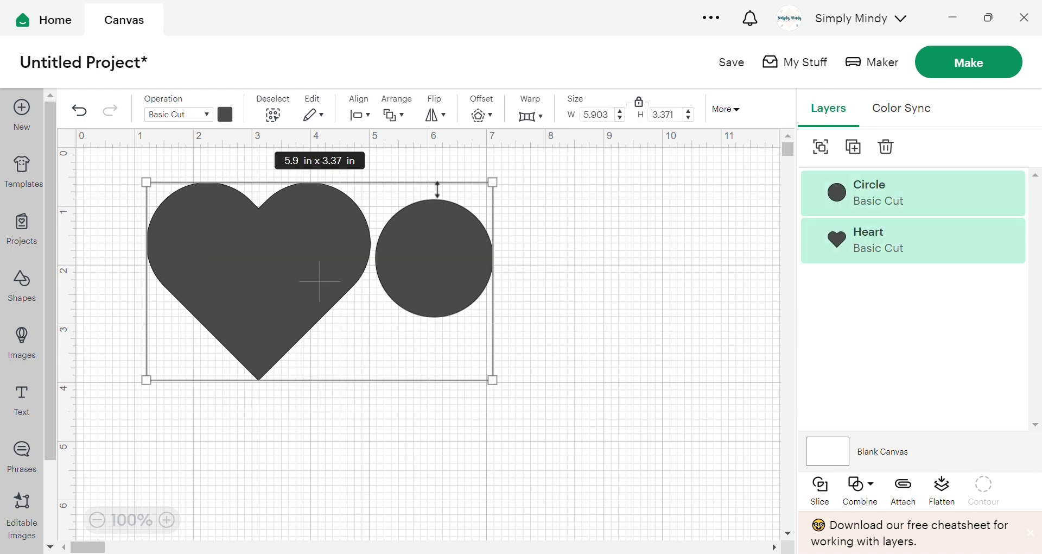
pyautogui.click(559, 425)
pyautogui.moveTo(582, 403); pyautogui.dragTo(372, 196)
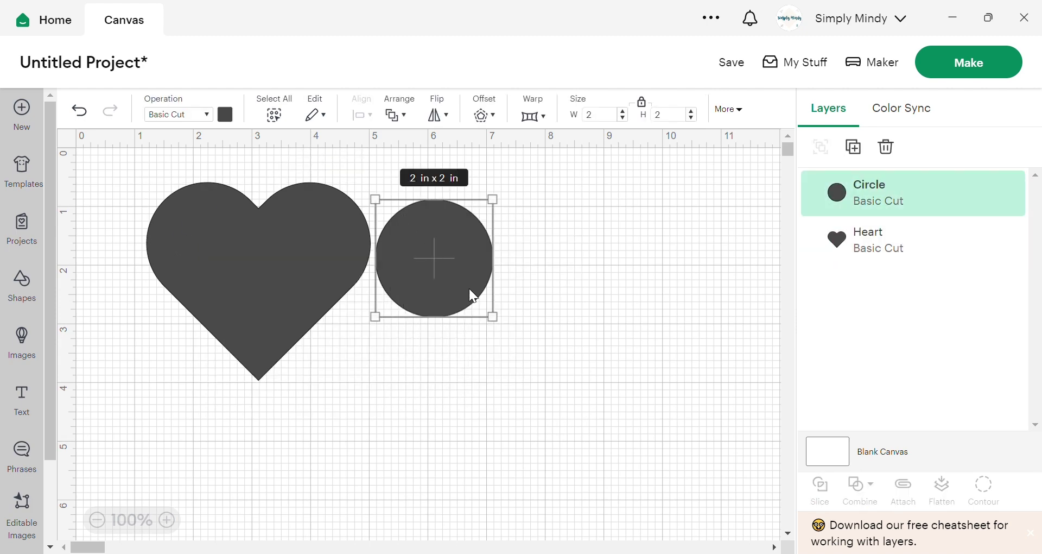
pyautogui.click(528, 245)
# - Cut the heart with Edit > Cut, then undo to restore it
pyautogui.click(309, 230)
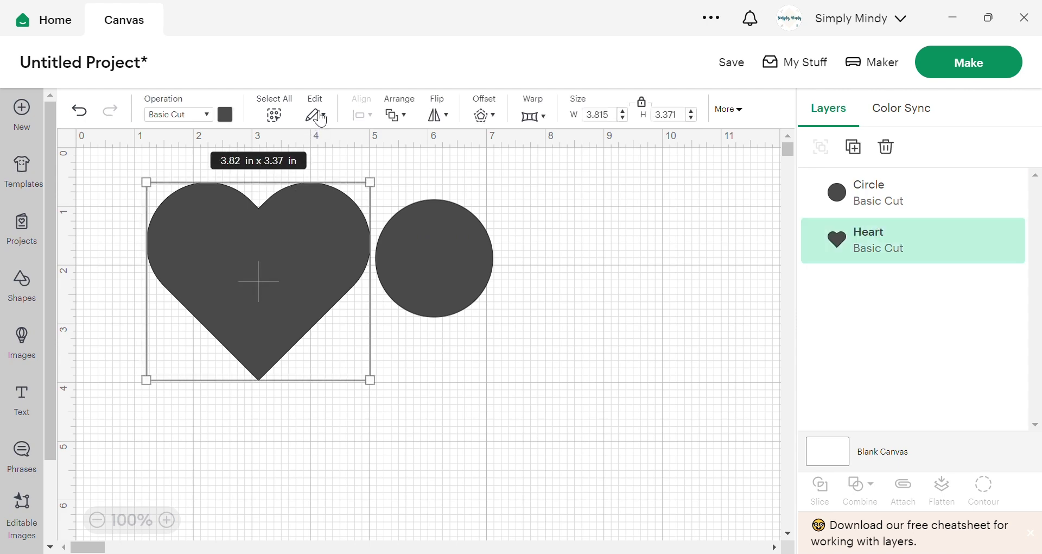
pyautogui.click(317, 115)
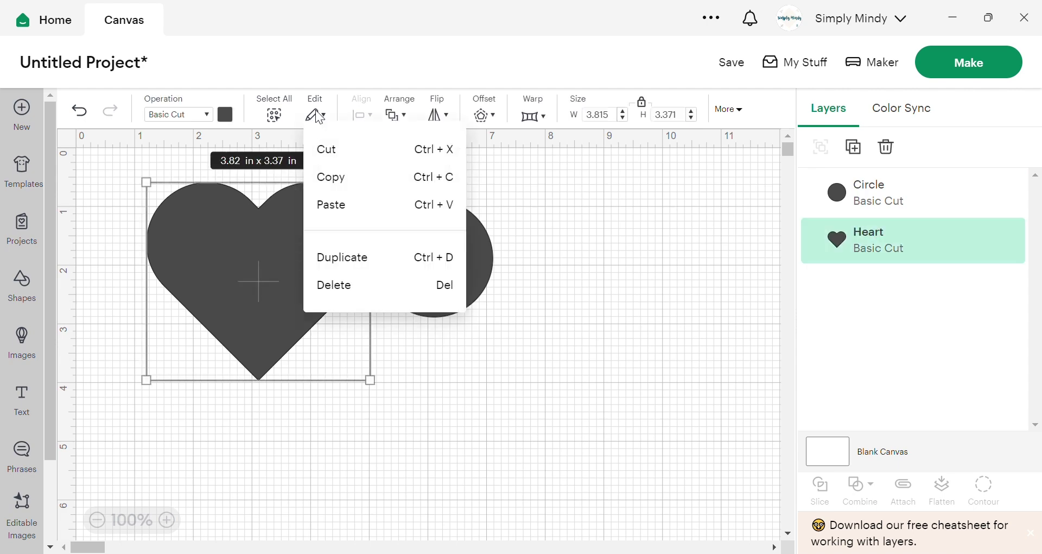
pyautogui.click(354, 154)
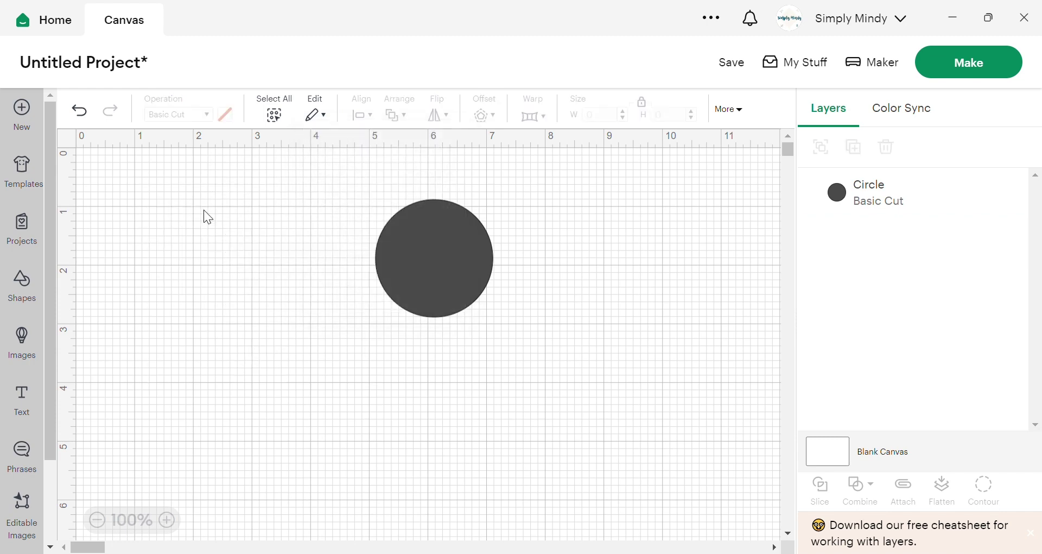
pyautogui.click(81, 111)
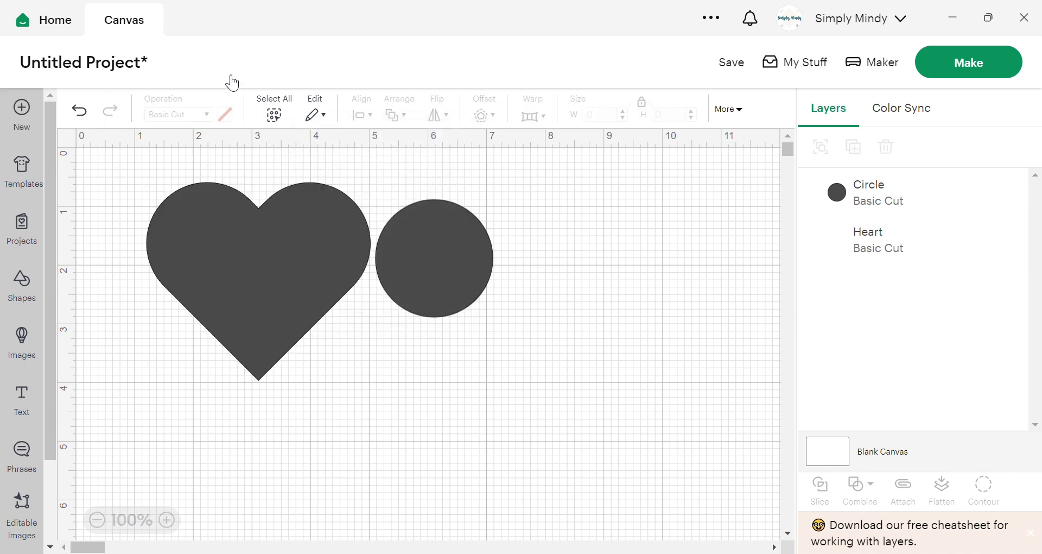
pyautogui.click(321, 116)
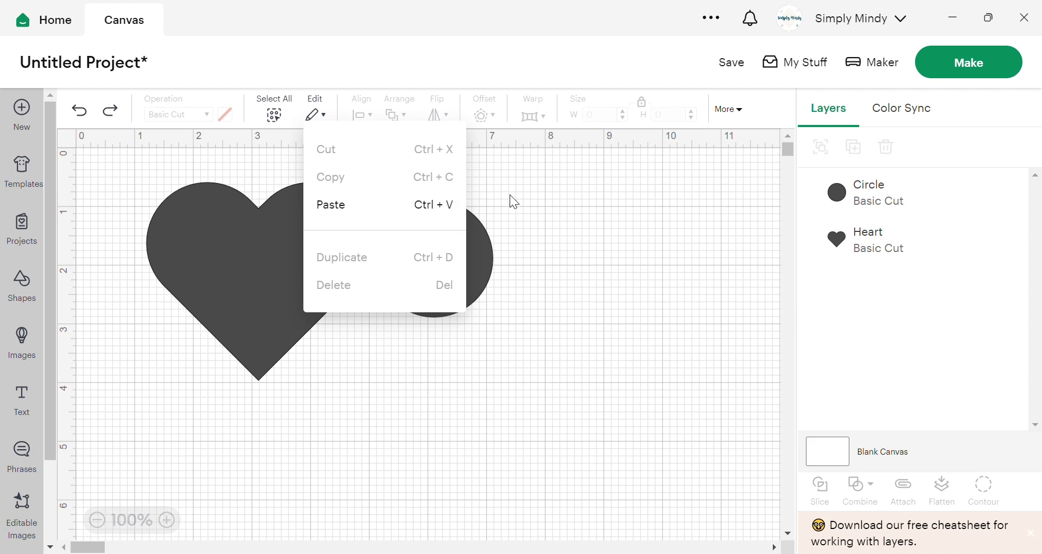
pyautogui.click(512, 202)
pyautogui.click(325, 114)
pyautogui.click(593, 230)
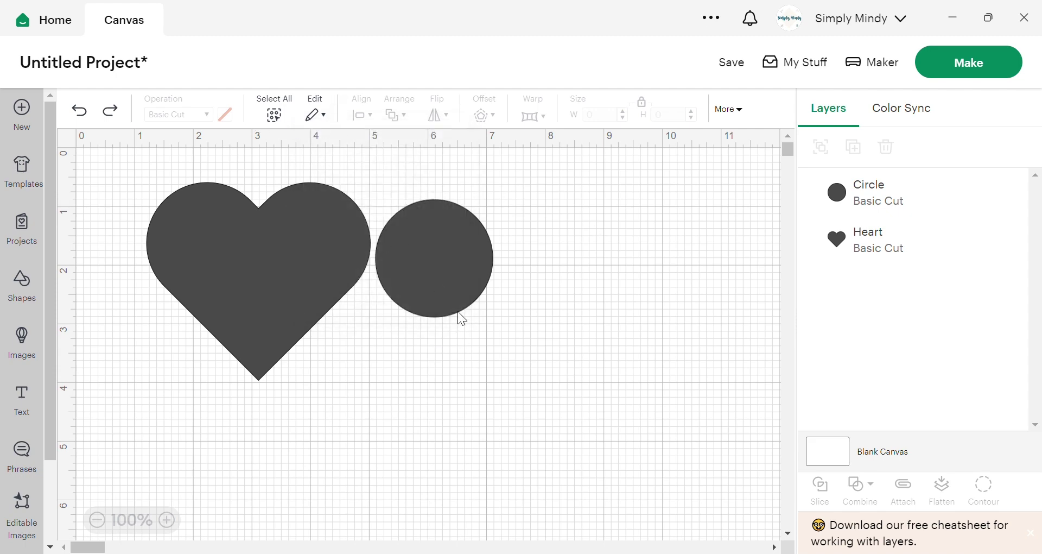
# - Shift the heart left and bring the circle up beside it
pyautogui.click(353, 234)
pyautogui.moveTo(449, 257); pyautogui.dragTo(420, 268)
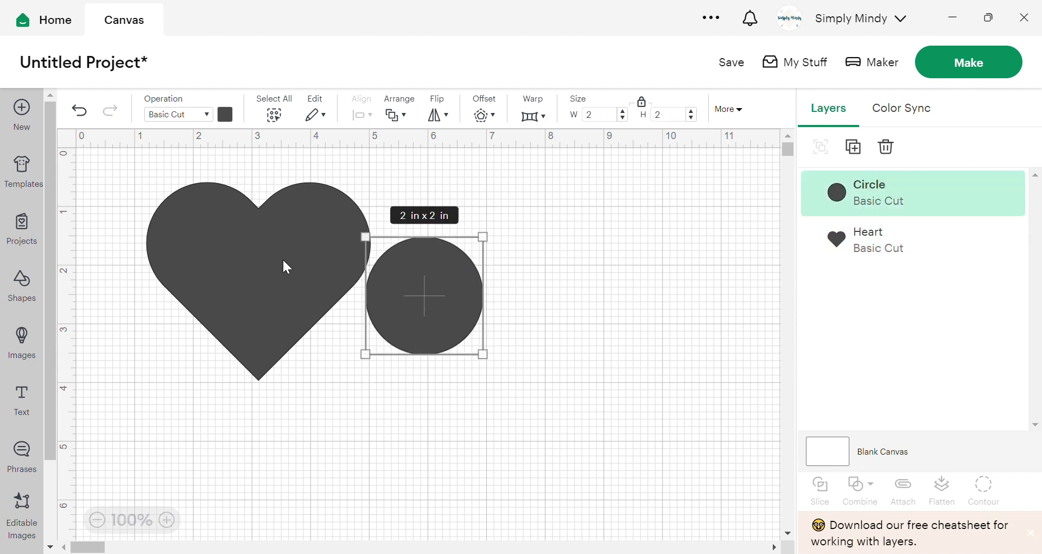
pyautogui.moveTo(314, 261); pyautogui.dragTo(259, 282)
pyautogui.moveTo(421, 274); pyautogui.dragTo(370, 278)
pyautogui.moveTo(243, 254); pyautogui.dragTo(242, 253)
pyautogui.moveTo(417, 302); pyautogui.dragTo(437, 258)
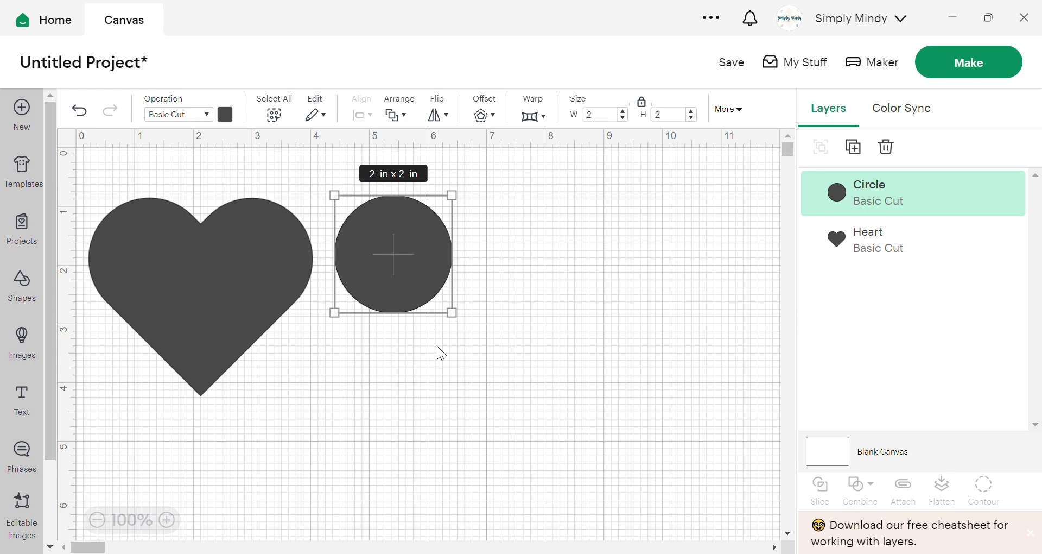
# - Select both shapes and align the circle to the heart's left edge
pyautogui.moveTo(467, 389); pyautogui.dragTo(171, 255)
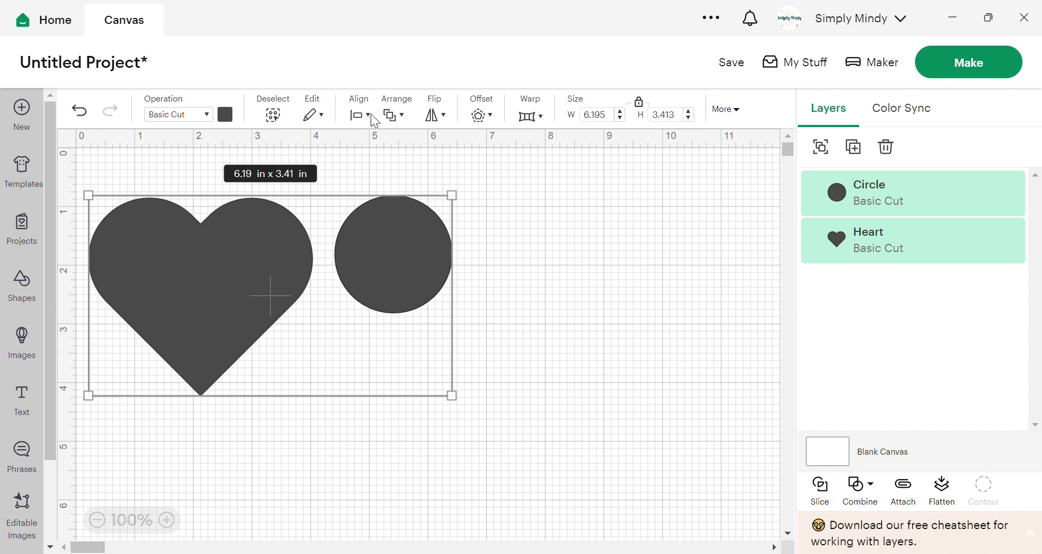
pyautogui.moveTo(469, 360); pyautogui.dragTo(335, 235)
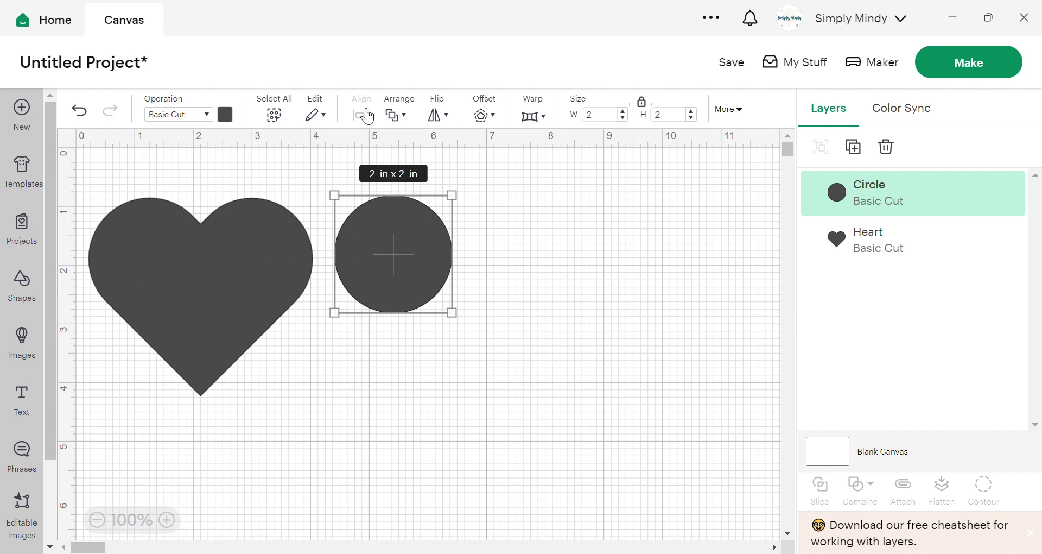
pyautogui.click(453, 344)
pyautogui.moveTo(419, 380); pyautogui.dragTo(158, 243)
pyautogui.click(360, 115)
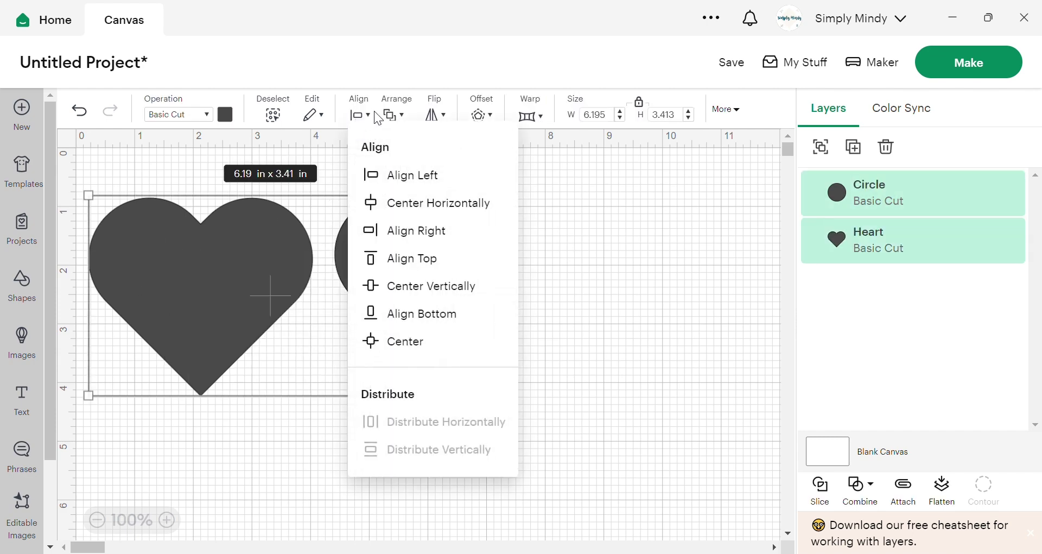
pyautogui.click(424, 179)
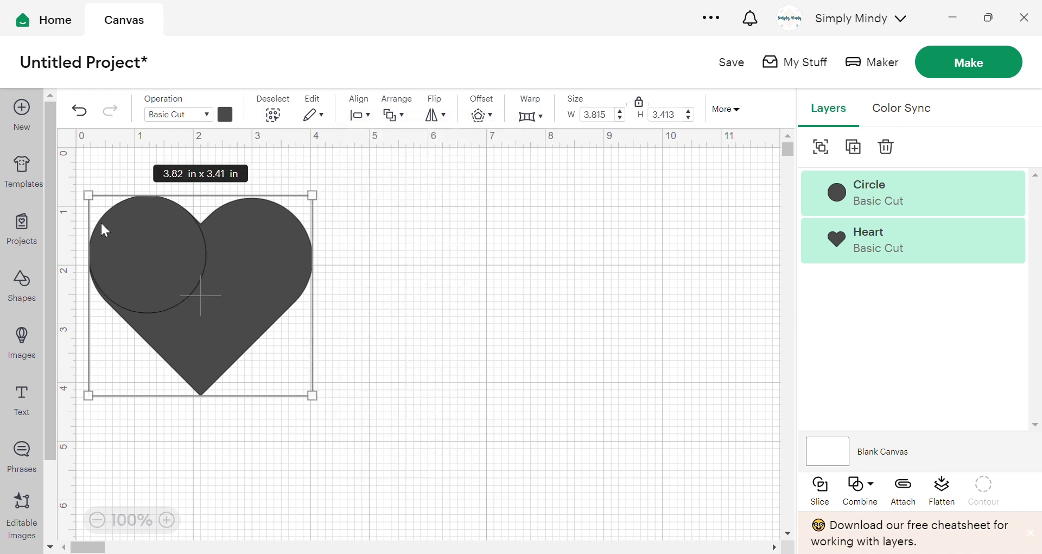
pyautogui.click(431, 319)
# - Move the circle back right, then center both shapes horizontally and deselect
pyautogui.moveTo(158, 272); pyautogui.dragTo(436, 354)
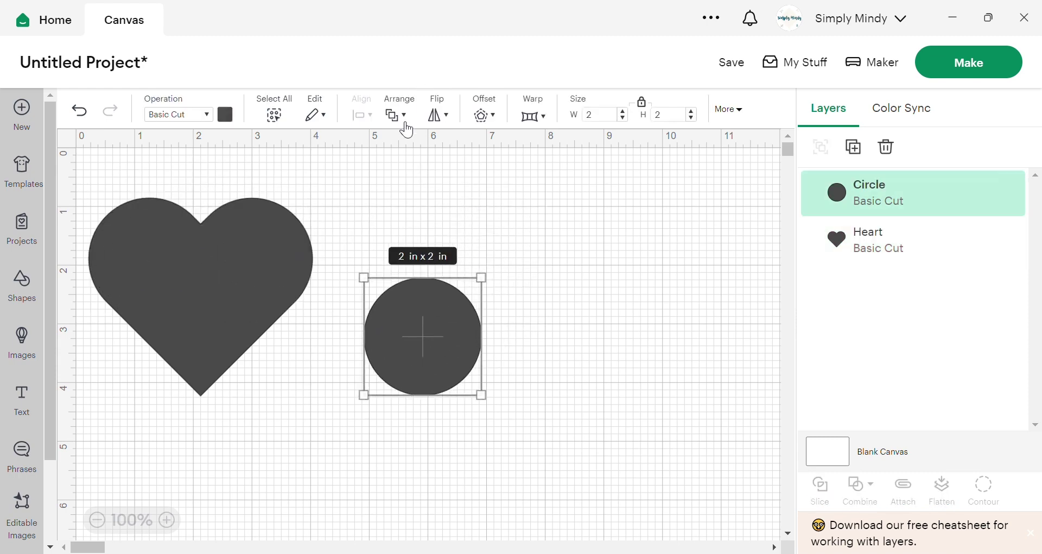
pyautogui.click(502, 235)
pyautogui.click(276, 115)
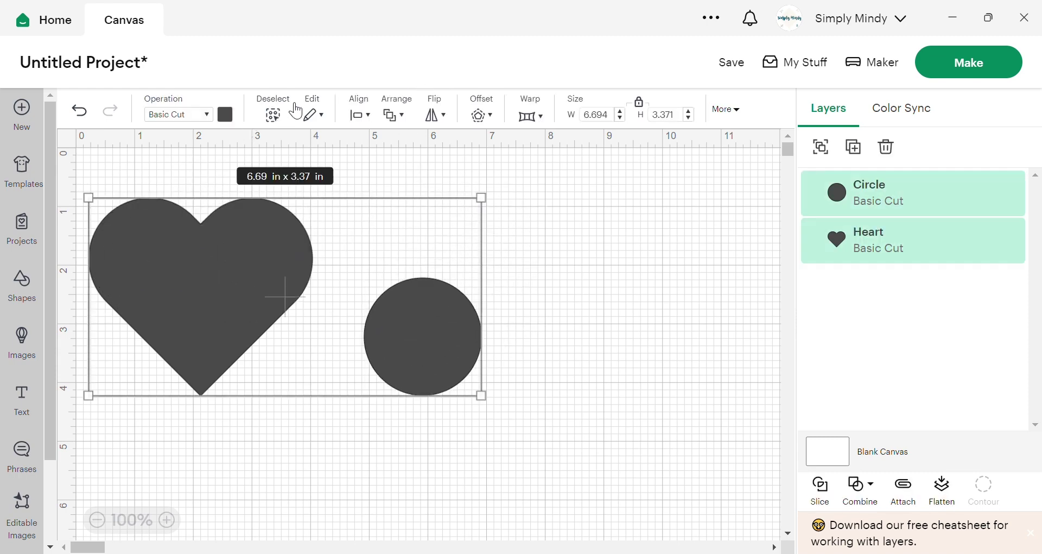
pyautogui.click(361, 115)
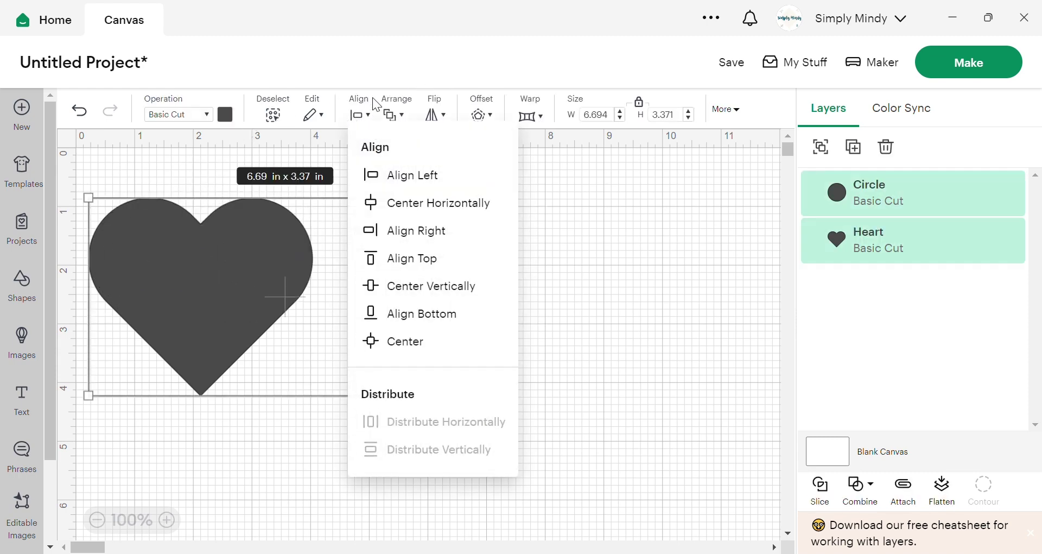
pyautogui.click(425, 215)
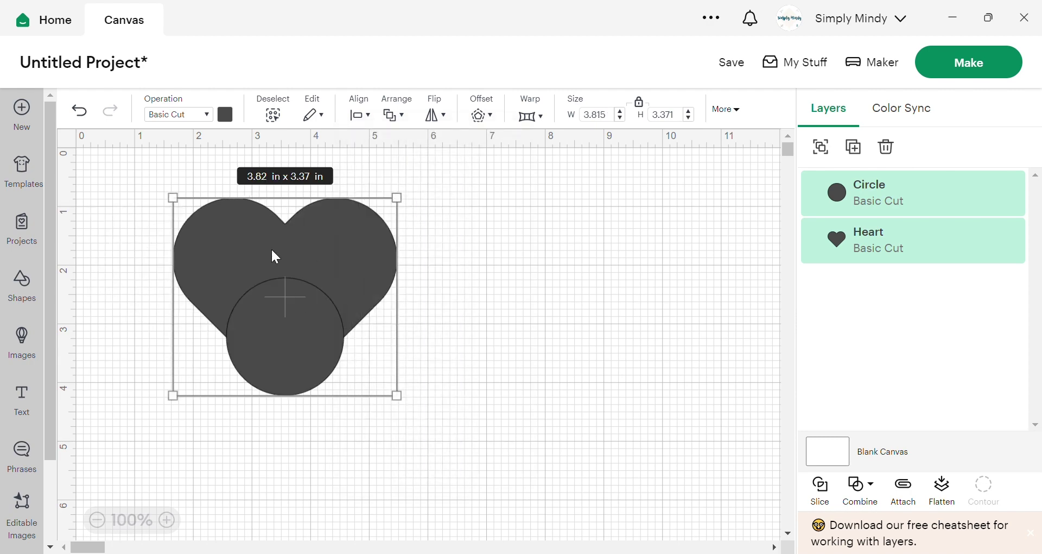
pyautogui.click(559, 261)
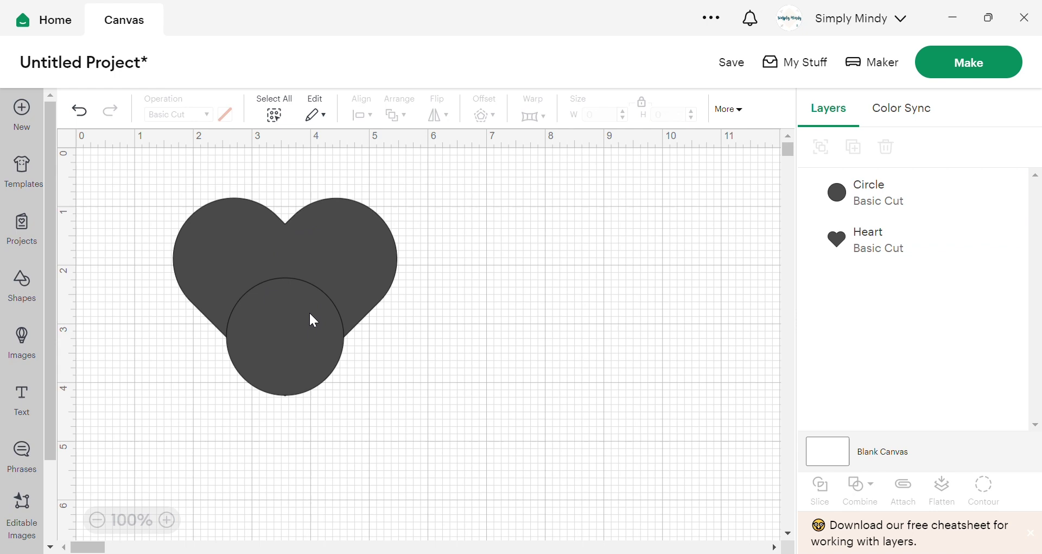
# - Move the circle off the heart, center it horizontally on the heart, then drag it lower left
pyautogui.moveTo(311, 316); pyautogui.dragTo(549, 206)
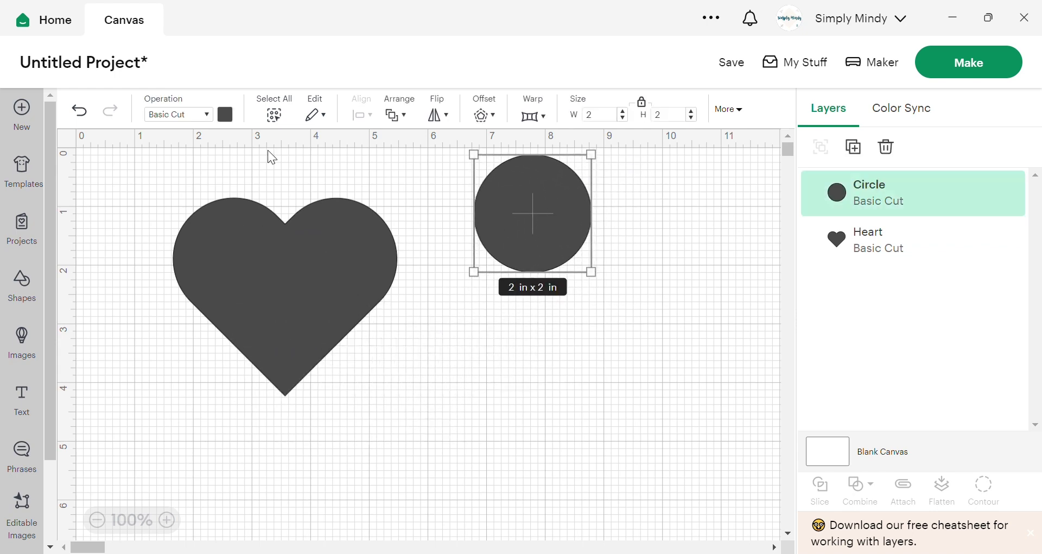
pyautogui.moveTo(544, 381); pyautogui.dragTo(296, 225)
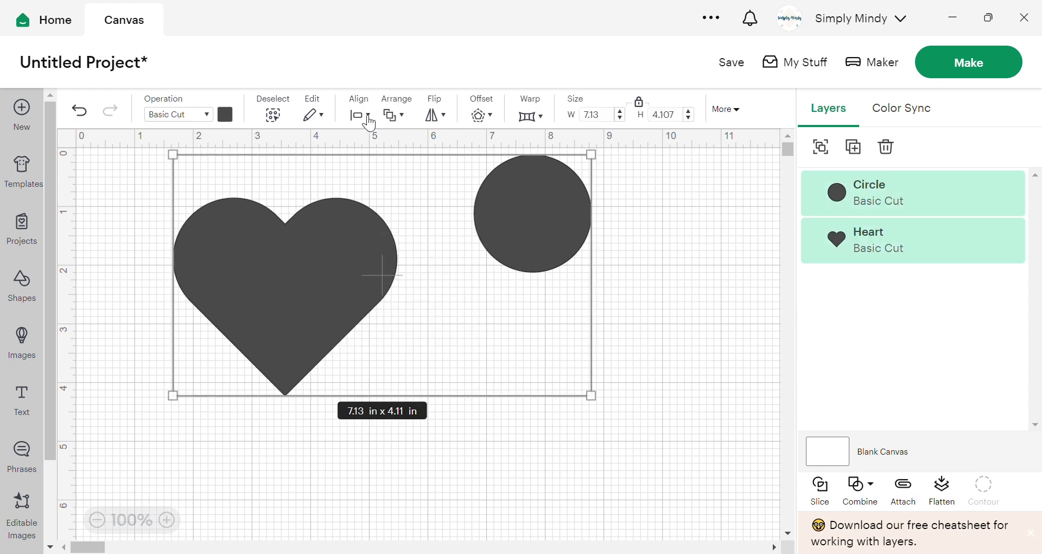
pyautogui.click(369, 121)
pyautogui.click(386, 201)
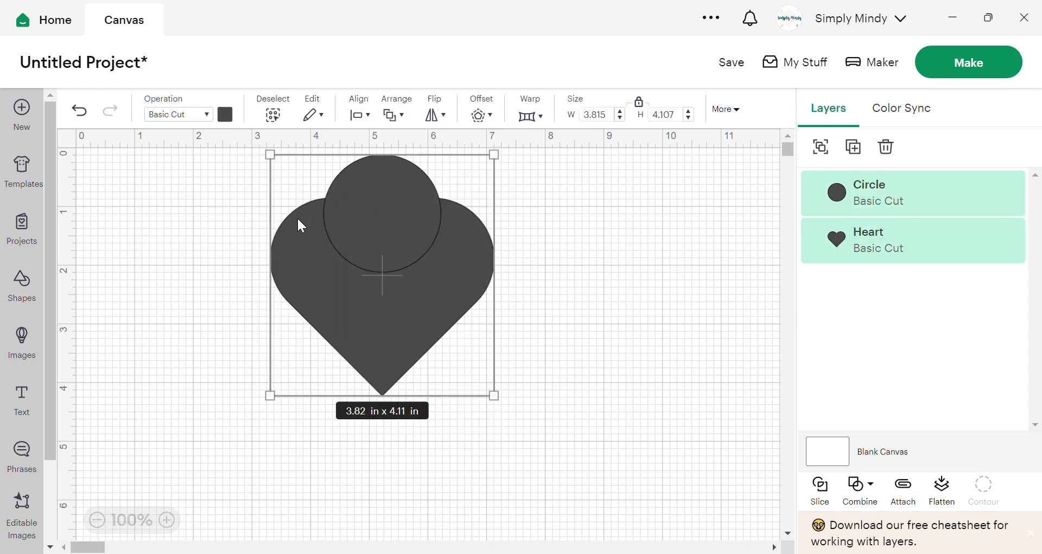
pyautogui.moveTo(380, 244); pyautogui.dragTo(219, 419)
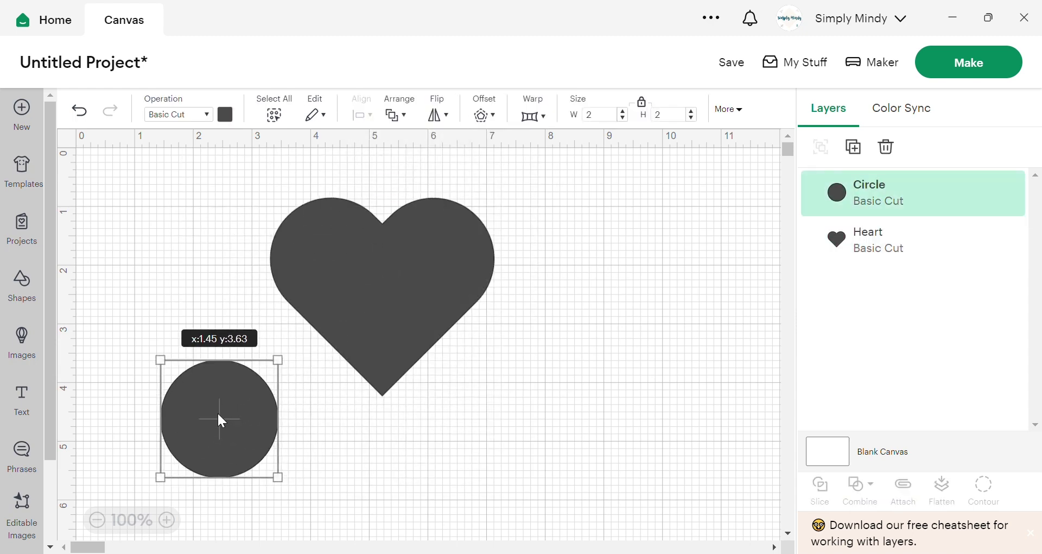
# - Align the circle to the heart's right edge, then move it up and right
pyautogui.click(276, 116)
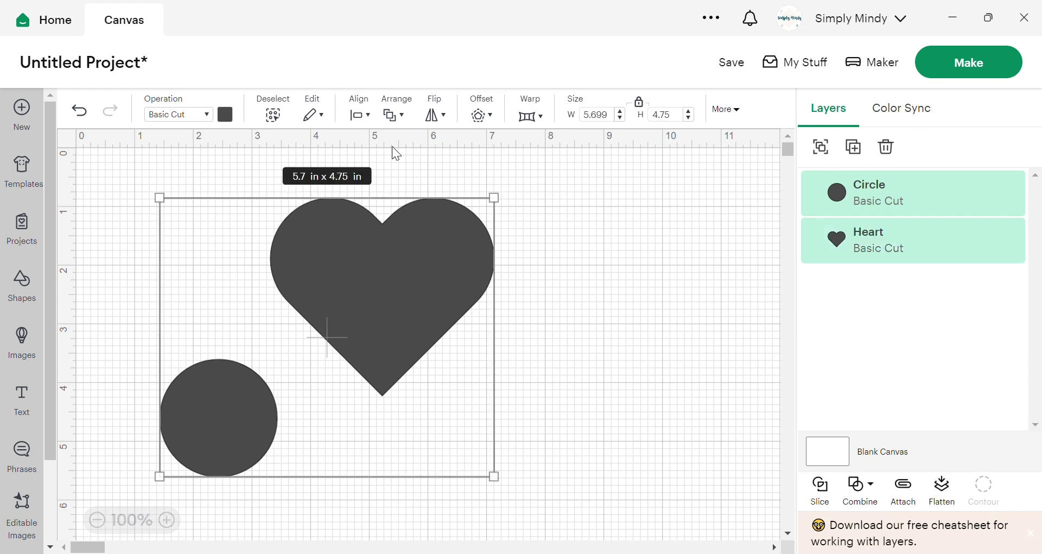
pyautogui.click(368, 116)
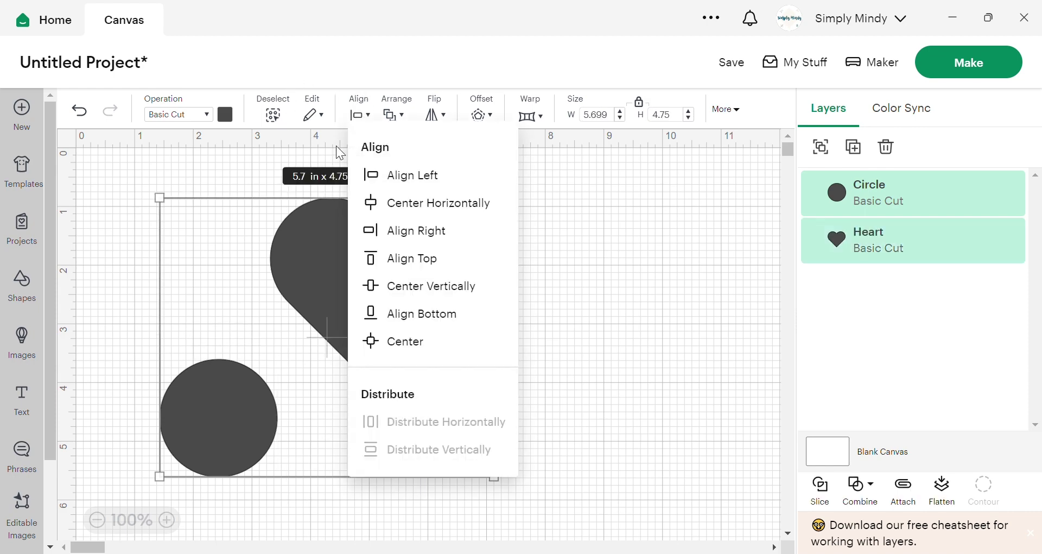
pyautogui.click(399, 233)
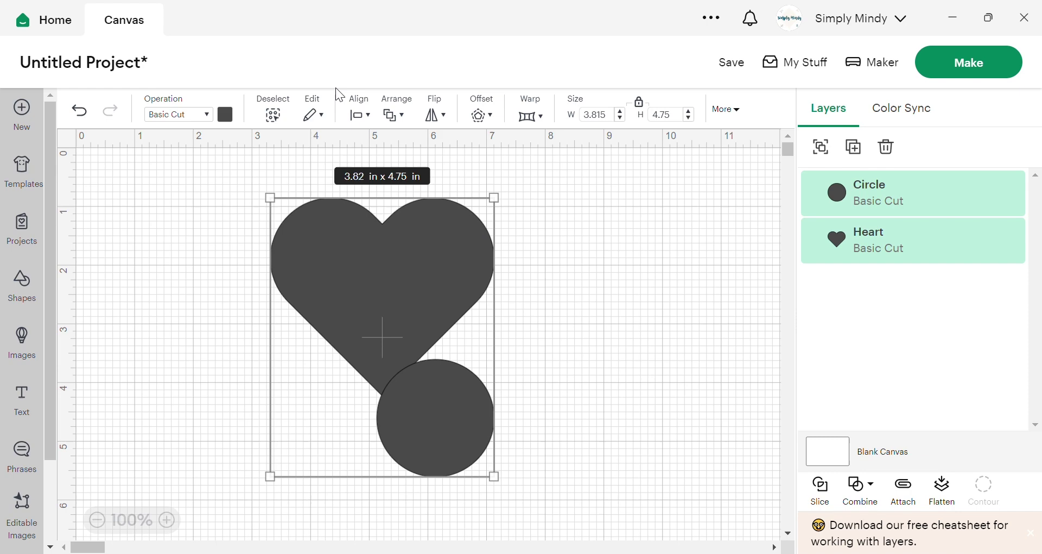
pyautogui.click(577, 388)
pyautogui.moveTo(478, 394); pyautogui.dragTo(618, 314)
# - Align the two shapes by top, then vertical center, finally bottom, and deselect
pyautogui.click(275, 116)
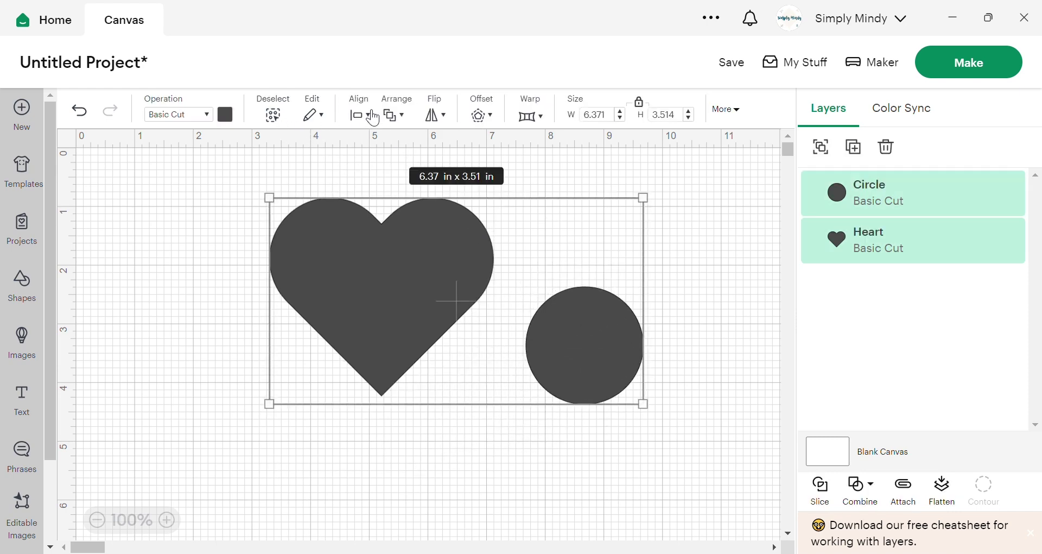
pyautogui.click(361, 115)
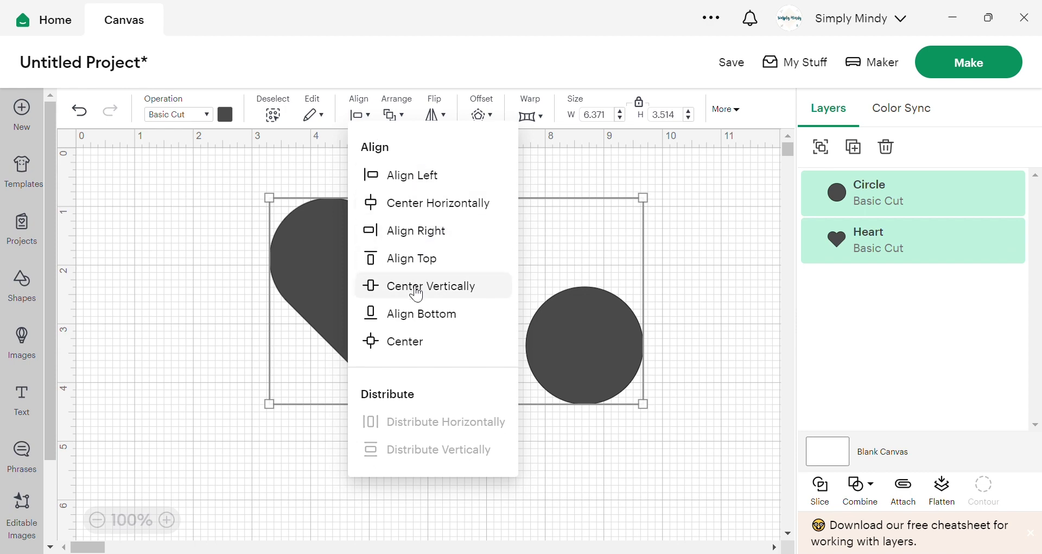
pyautogui.click(414, 259)
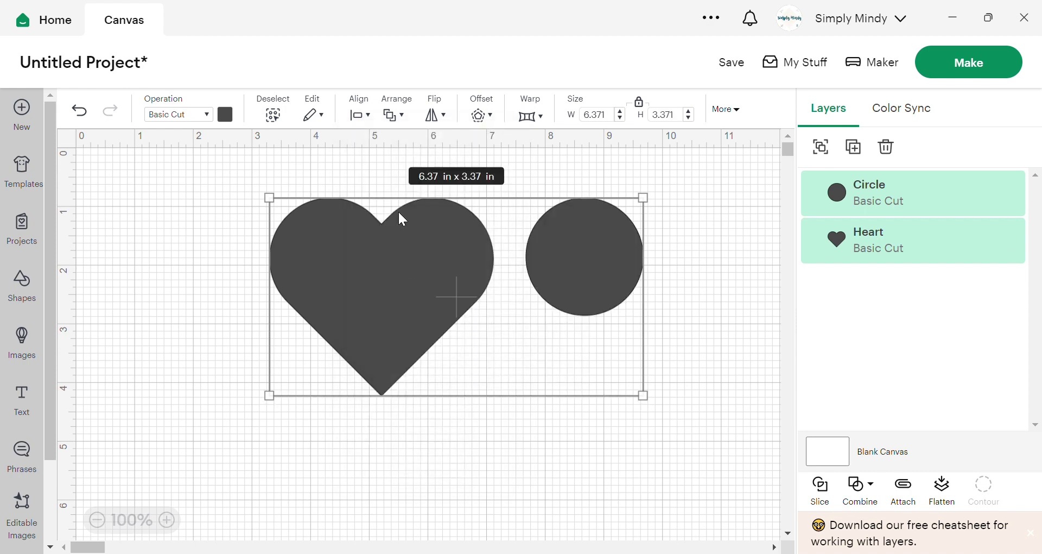
pyautogui.click(361, 115)
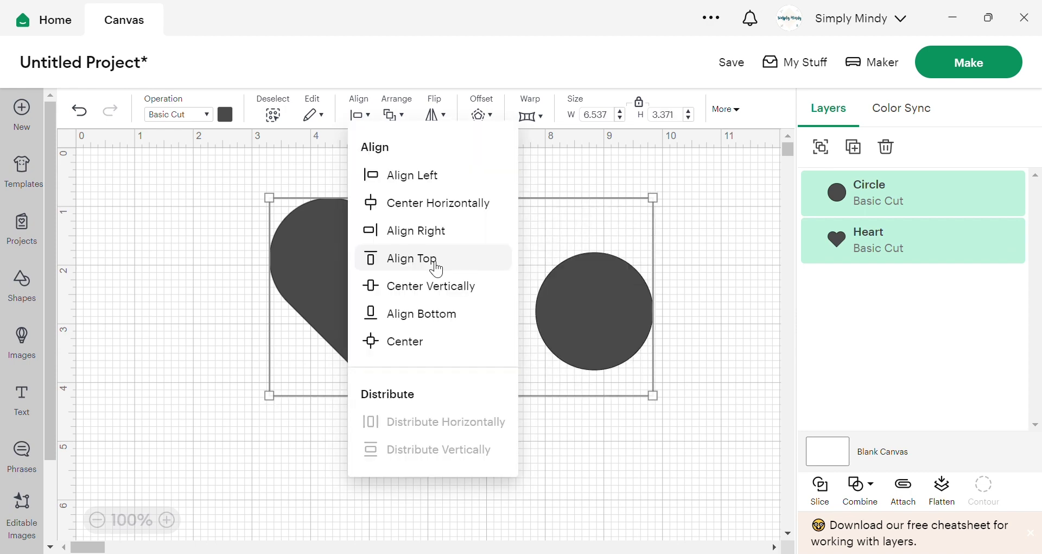
pyautogui.click(407, 287)
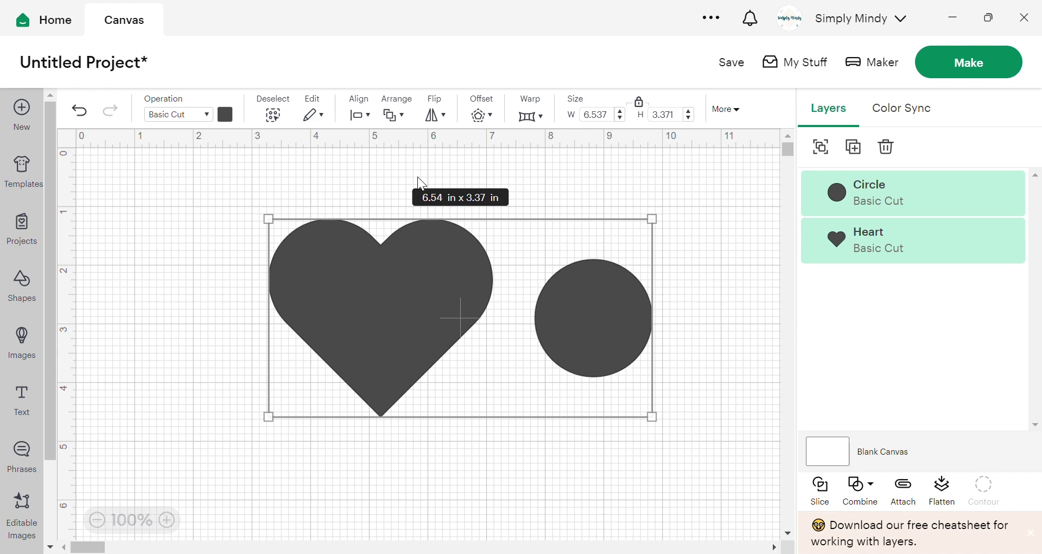
pyautogui.click(360, 114)
pyautogui.click(448, 335)
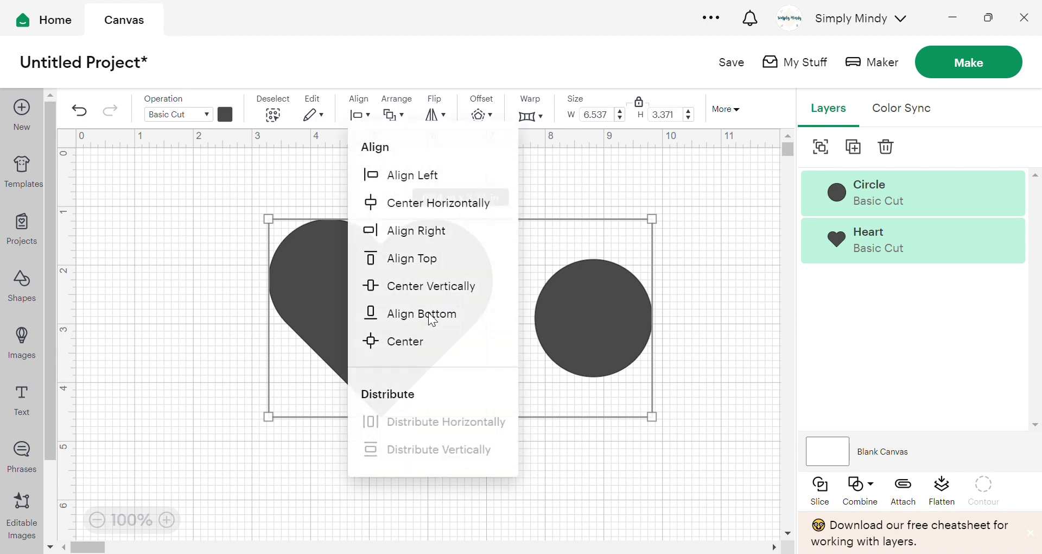
pyautogui.click(639, 195)
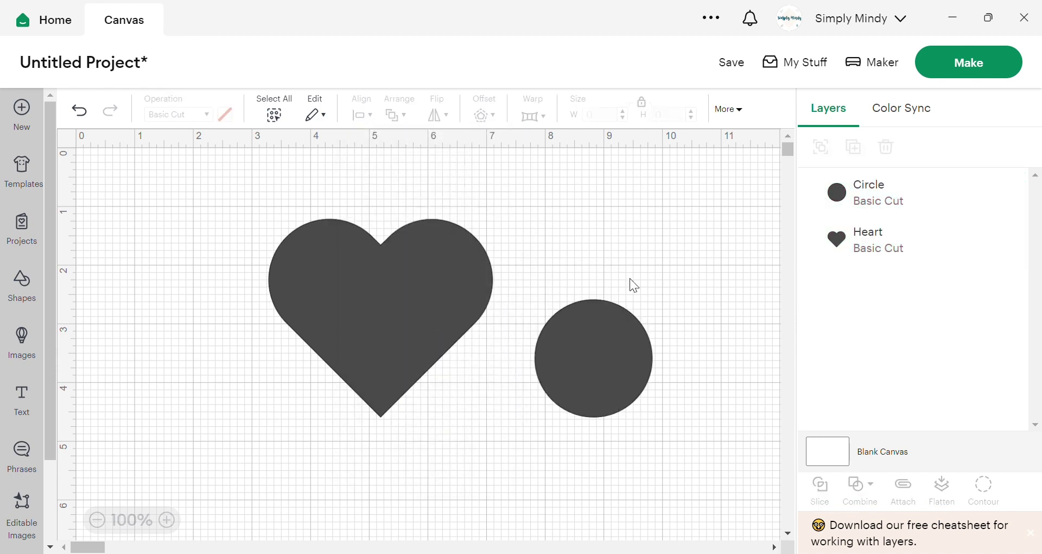
# - Select the circle and heart and center the circle on the heart
pyautogui.moveTo(617, 369); pyautogui.dragTo(565, 403)
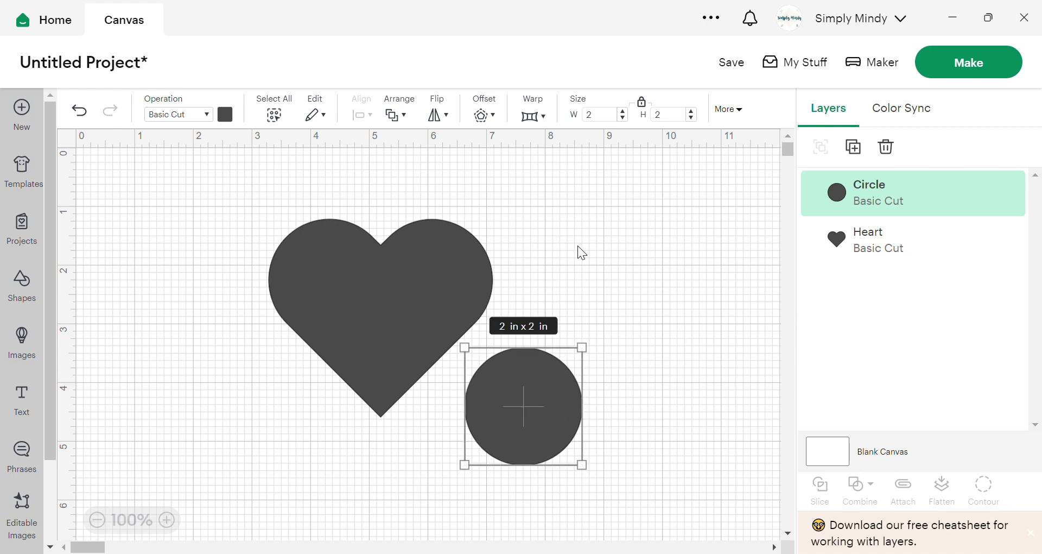
pyautogui.moveTo(578, 252); pyautogui.dragTo(367, 164)
pyautogui.click(372, 121)
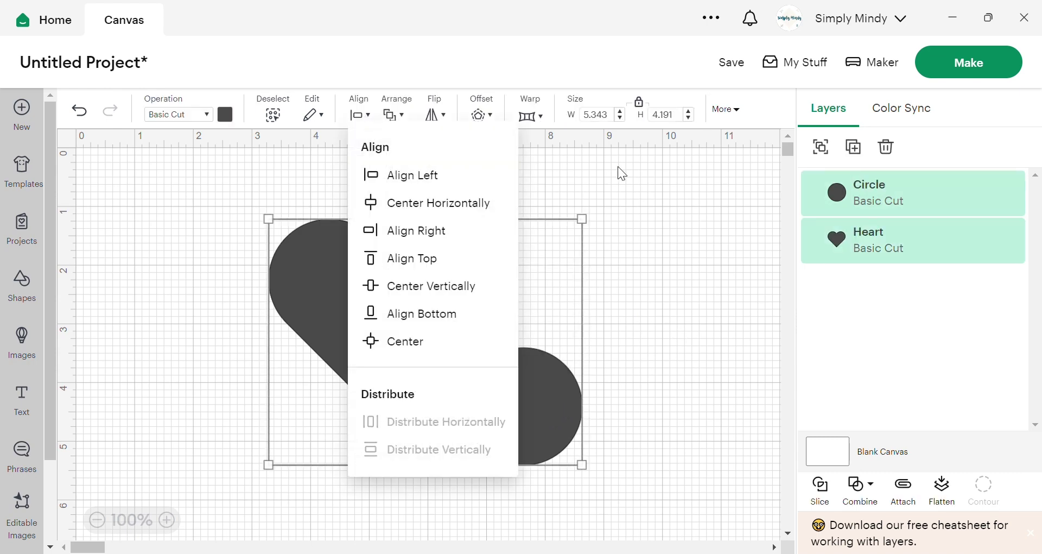
pyautogui.click(401, 343)
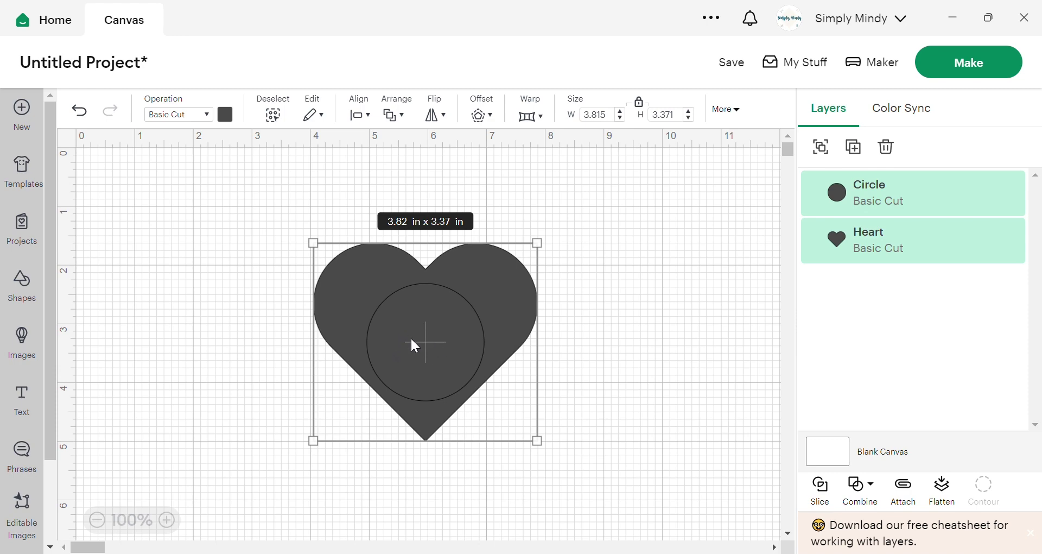
# - Drag the circle to the heart's left side, then view the Arrange and Align options
pyautogui.click(668, 234)
pyautogui.moveTo(471, 323); pyautogui.dragTo(294, 332)
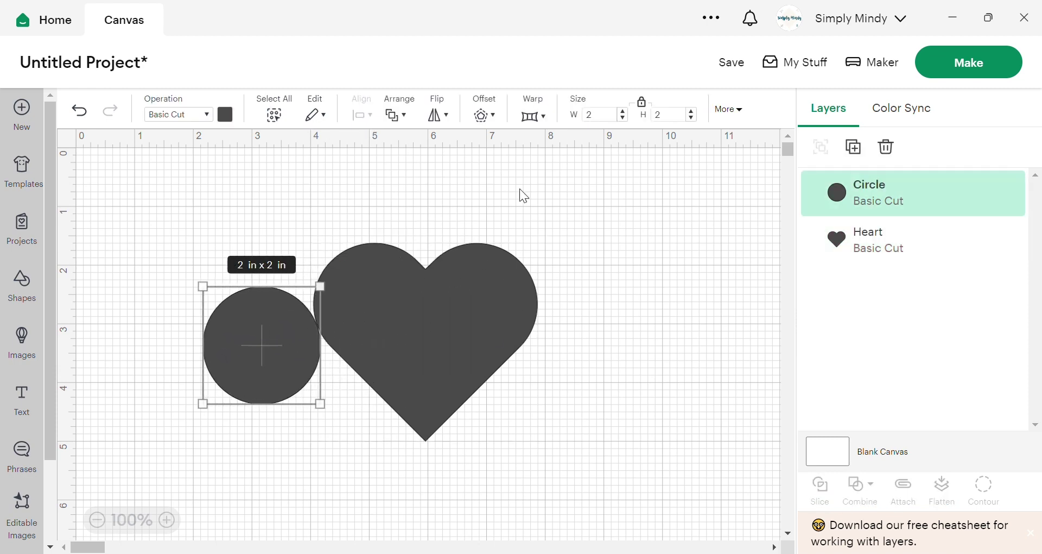
pyautogui.click(386, 116)
pyautogui.click(593, 256)
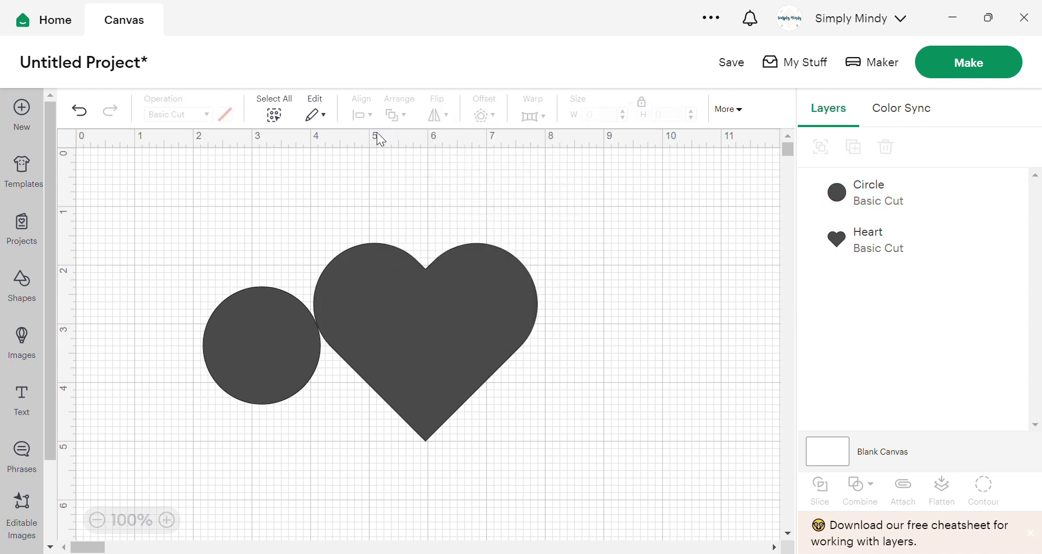
pyautogui.moveTo(460, 200); pyautogui.dragTo(283, 315)
pyautogui.click(360, 116)
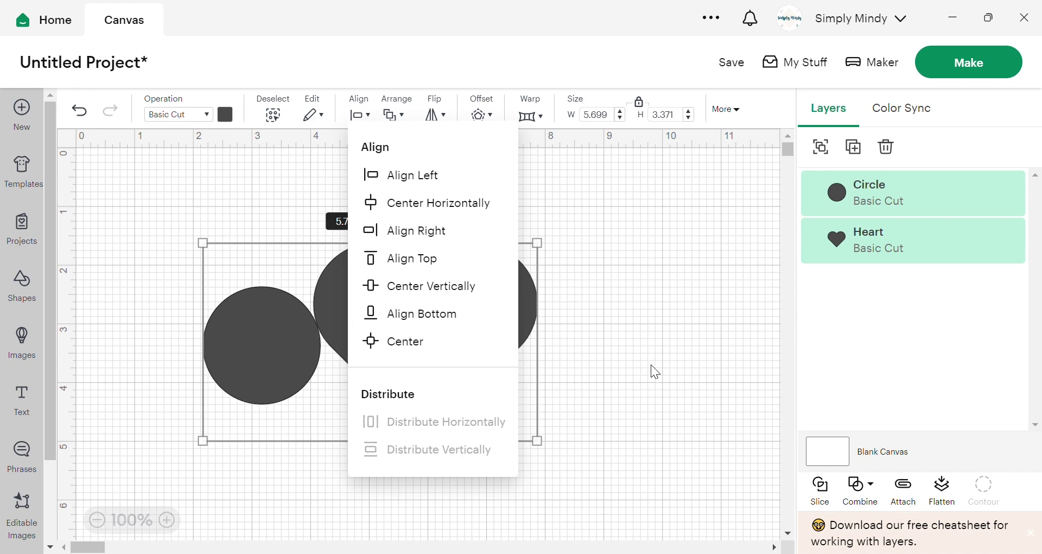
# - Add a 2 x 1.732 in triangle from Shapes and drag it between the circle and heart
pyautogui.click(123, 207)
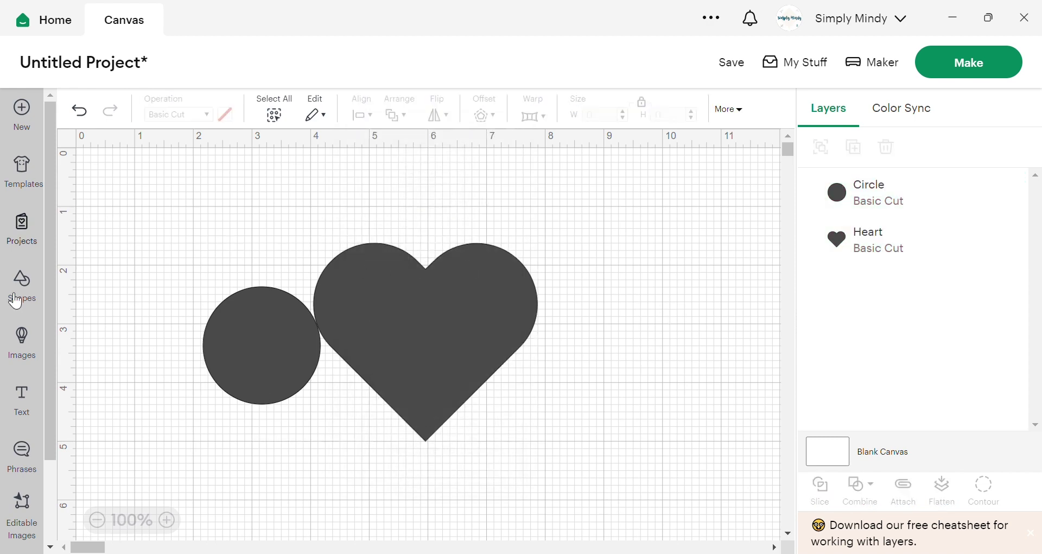
pyautogui.click(22, 285)
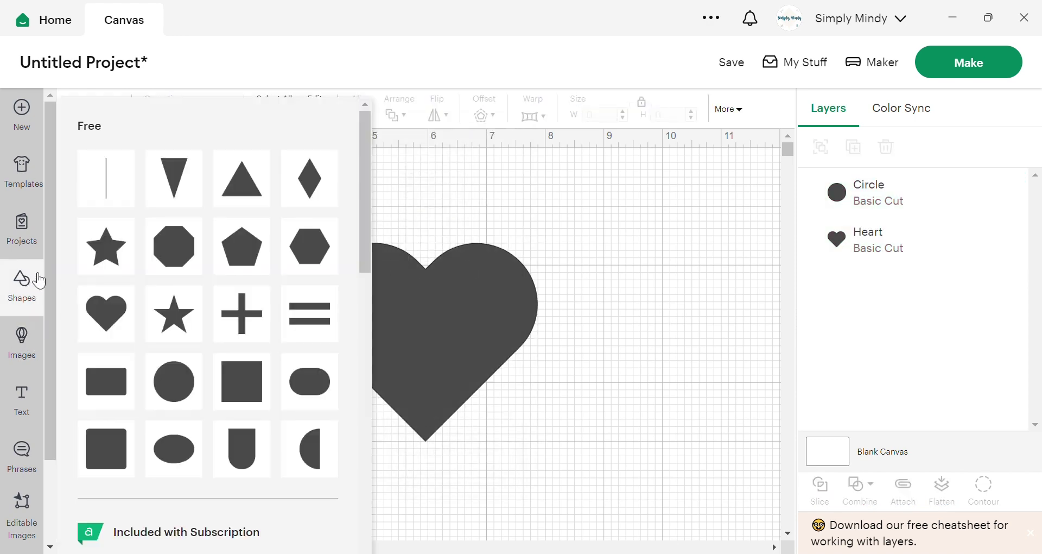
pyautogui.click(235, 201)
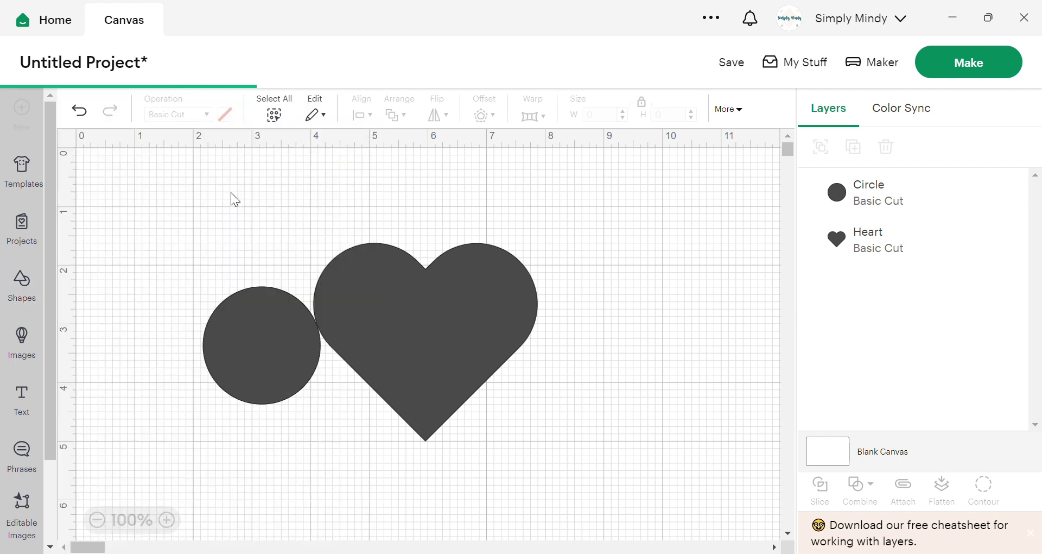
pyautogui.moveTo(278, 264); pyautogui.dragTo(398, 249)
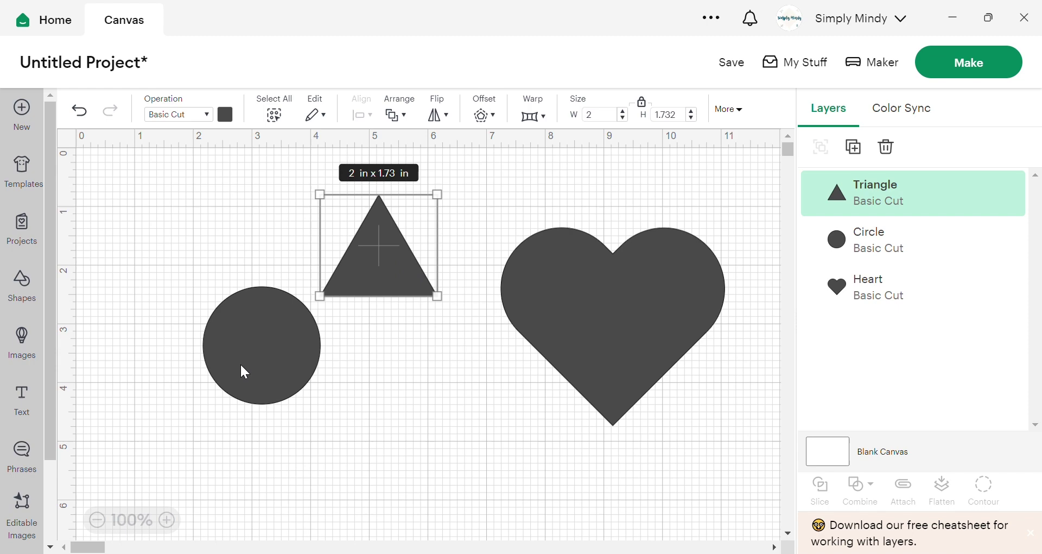
# - Nudge the circle, triangle and heart into place and marquee-select all three
pyautogui.moveTo(303, 352); pyautogui.dragTo(256, 391)
pyautogui.moveTo(404, 281); pyautogui.dragTo(417, 299)
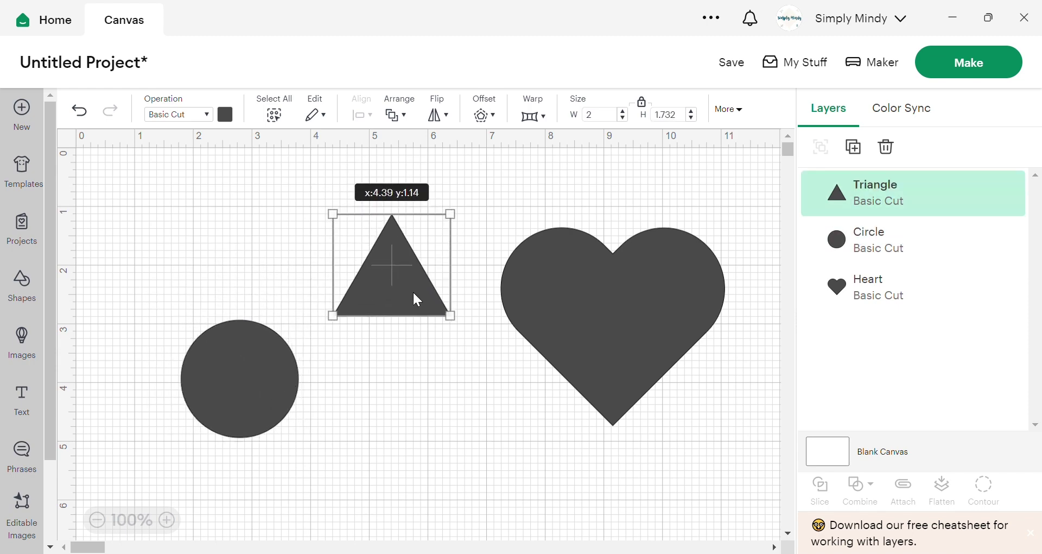
pyautogui.moveTo(618, 285); pyautogui.dragTo(598, 331)
pyautogui.moveTo(705, 187); pyautogui.dragTo(199, 358)
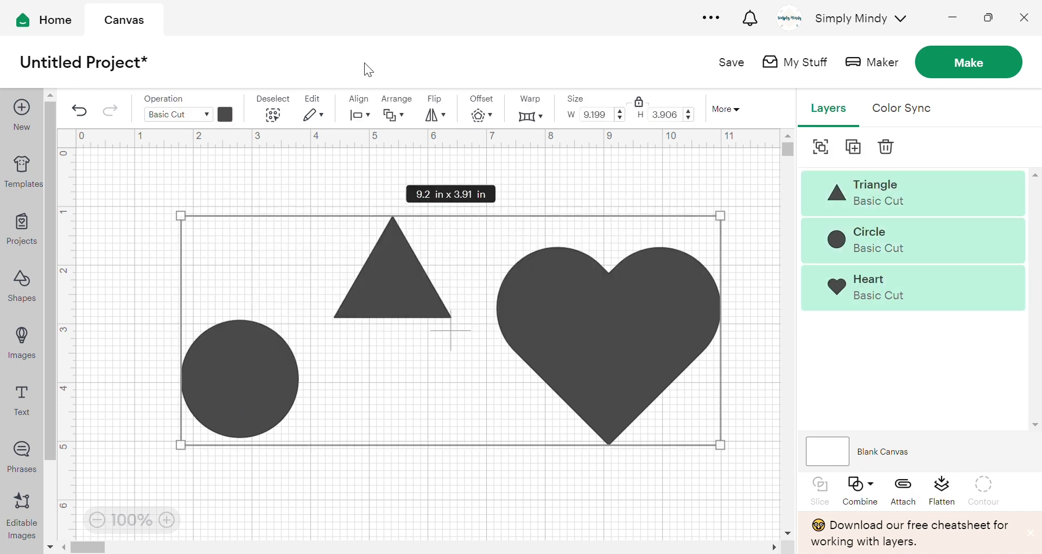
# - Distribute the three shapes horizontally, then shrink the heart slightly and drop the triangle lower
pyautogui.click(370, 124)
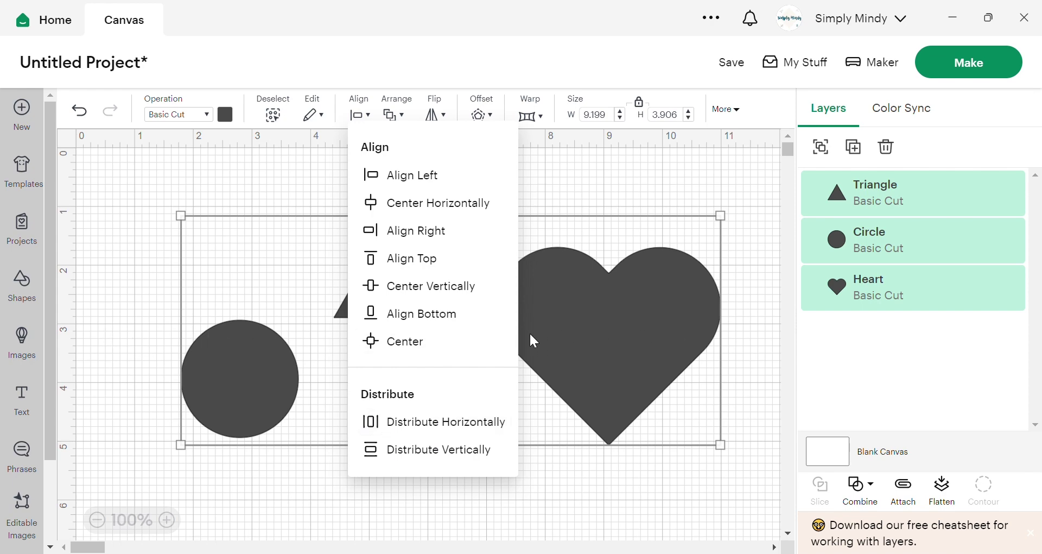
pyautogui.click(449, 422)
pyautogui.click(721, 270)
pyautogui.moveTo(721, 270); pyautogui.dragTo(683, 304)
pyautogui.moveTo(424, 296); pyautogui.dragTo(393, 465)
pyautogui.click(530, 476)
# - Reselect the circle, triangle and heart and distribute them horizontally again
pyautogui.moveTo(531, 476); pyautogui.dragTo(255, 348)
pyautogui.click(370, 116)
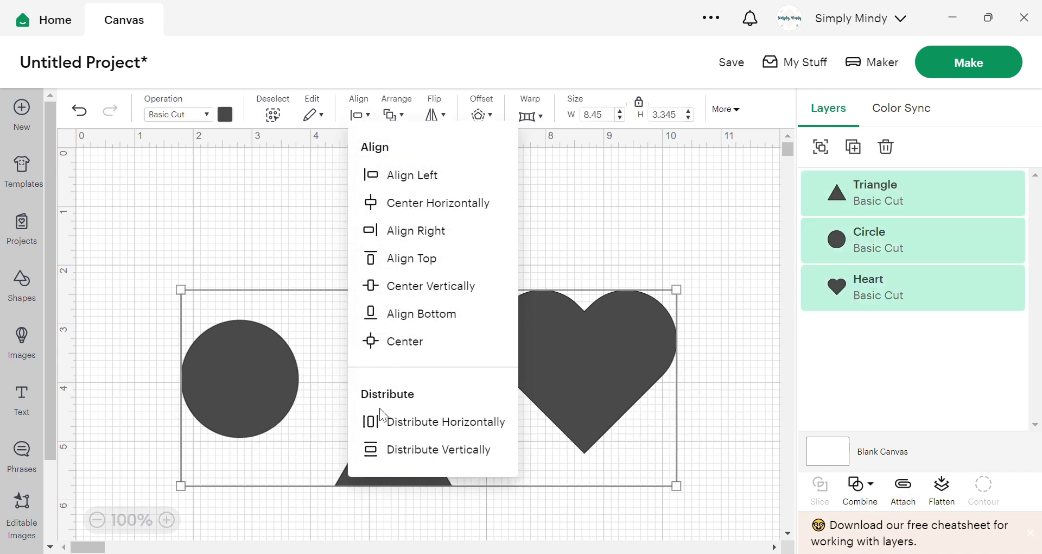
pyautogui.click(388, 429)
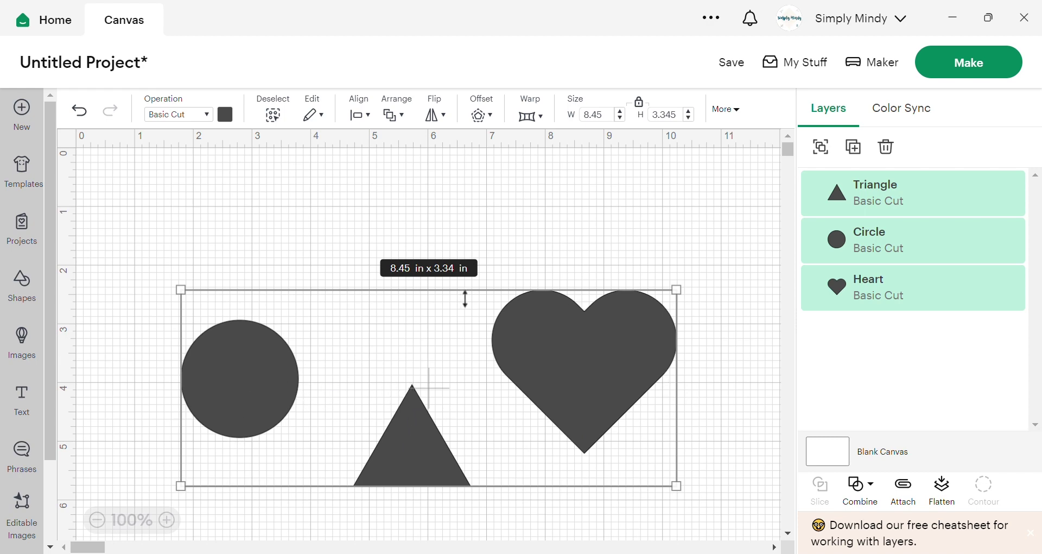
pyautogui.click(425, 202)
# - Insert a 2 in octagon to the right of the heart and duplicate it twice
pyautogui.moveTo(661, 469); pyautogui.dragTo(471, 450)
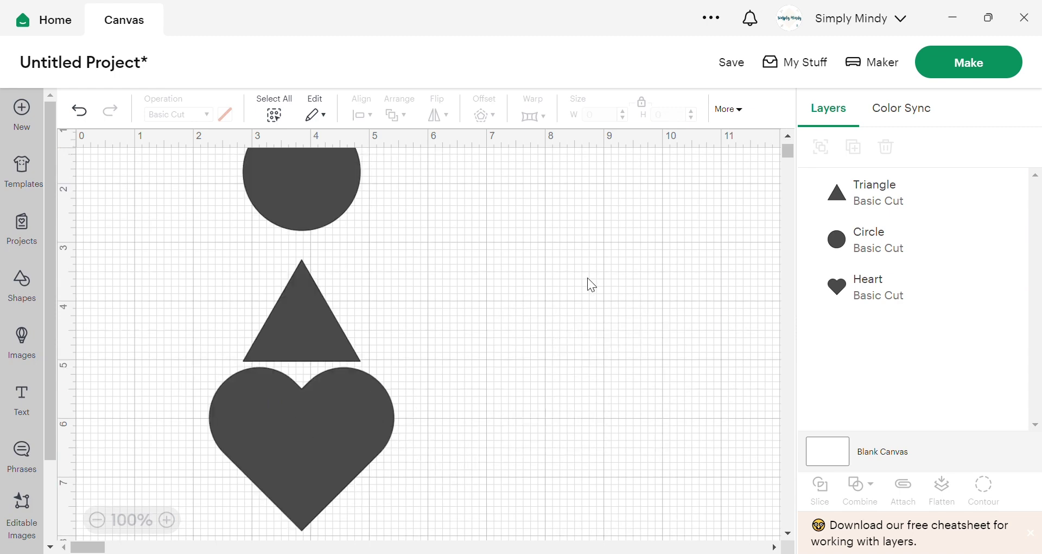
pyautogui.click(309, 419)
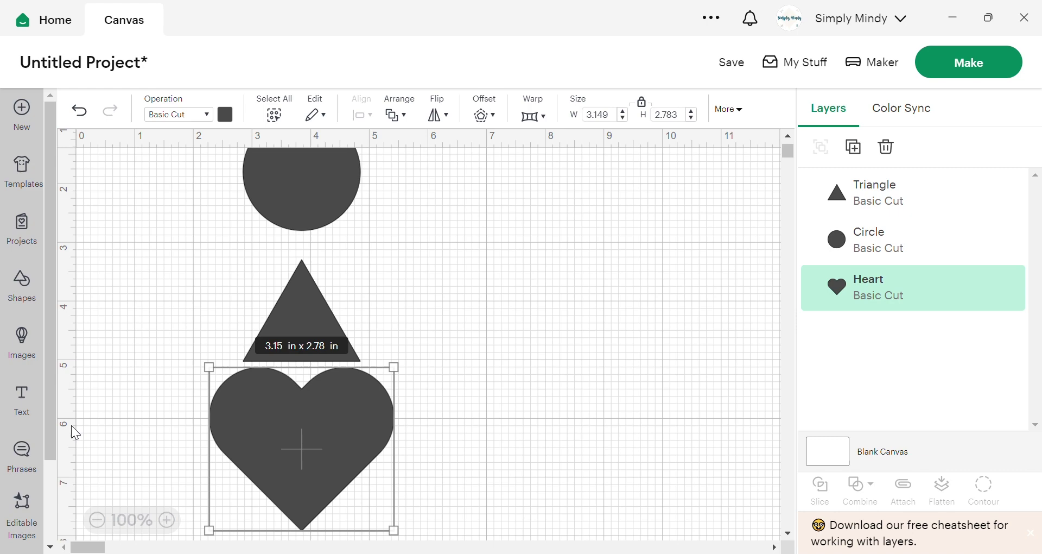
pyautogui.click(31, 307)
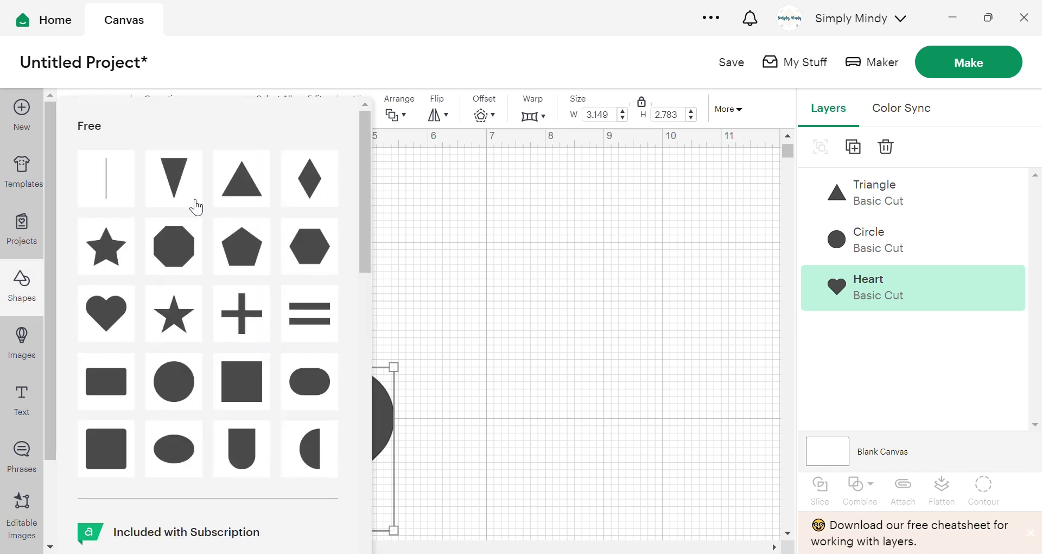
pyautogui.click(180, 254)
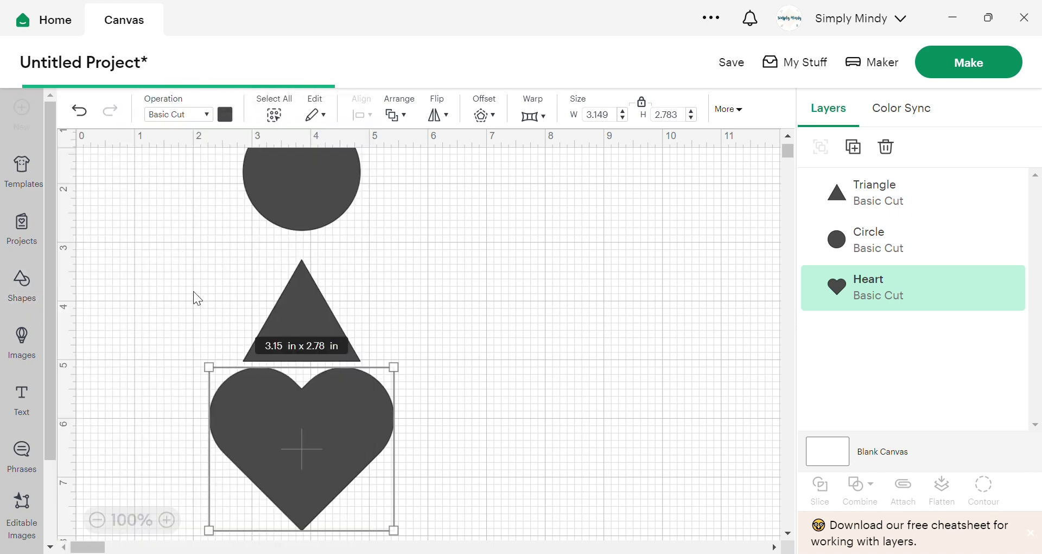
pyautogui.moveTo(158, 262); pyautogui.dragTo(598, 317)
pyautogui.hotkey('ctrl', 'd')
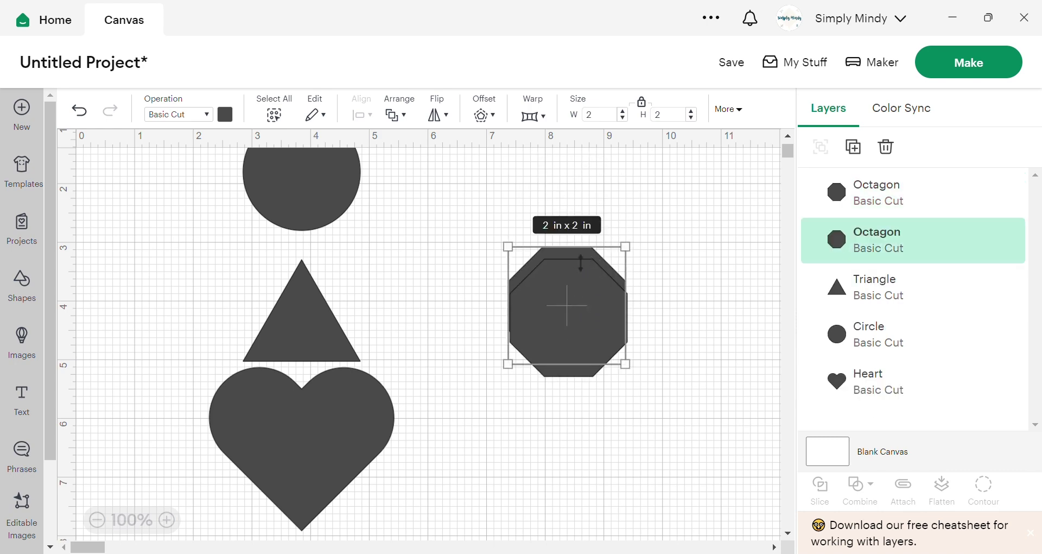
pyautogui.hotkey('ctrl', 'd')
# - Marquee-select the three octagons, distribute them vertically and align their left edges
pyautogui.click(585, 296)
pyautogui.moveTo(671, 502); pyautogui.dragTo(520, 183)
pyautogui.click(361, 116)
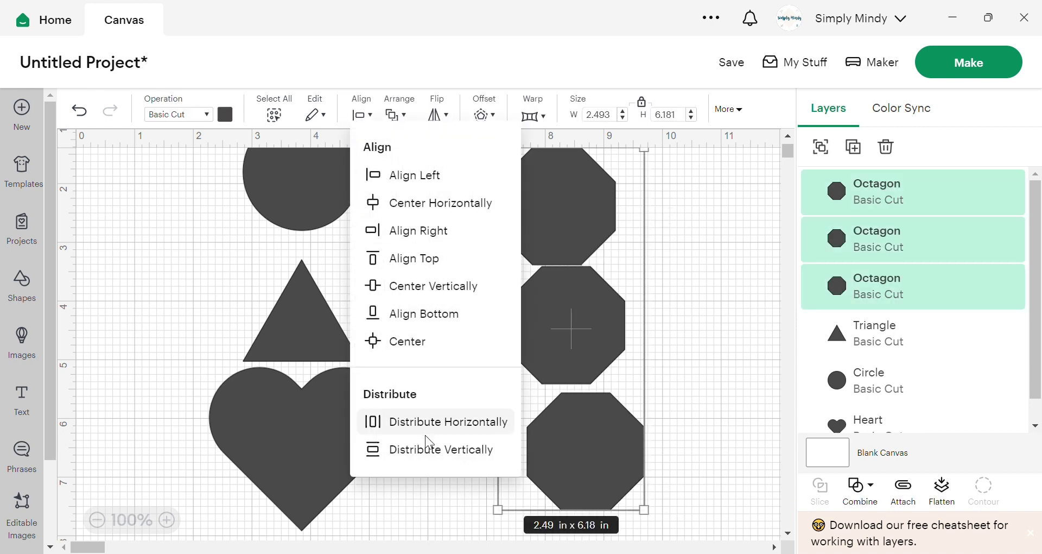
pyautogui.click(418, 451)
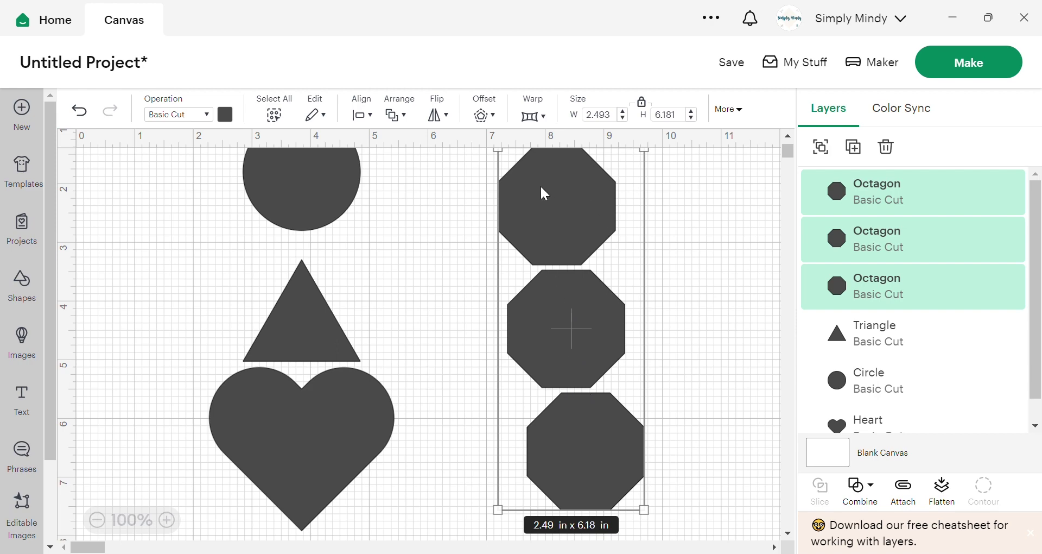
pyautogui.click(360, 114)
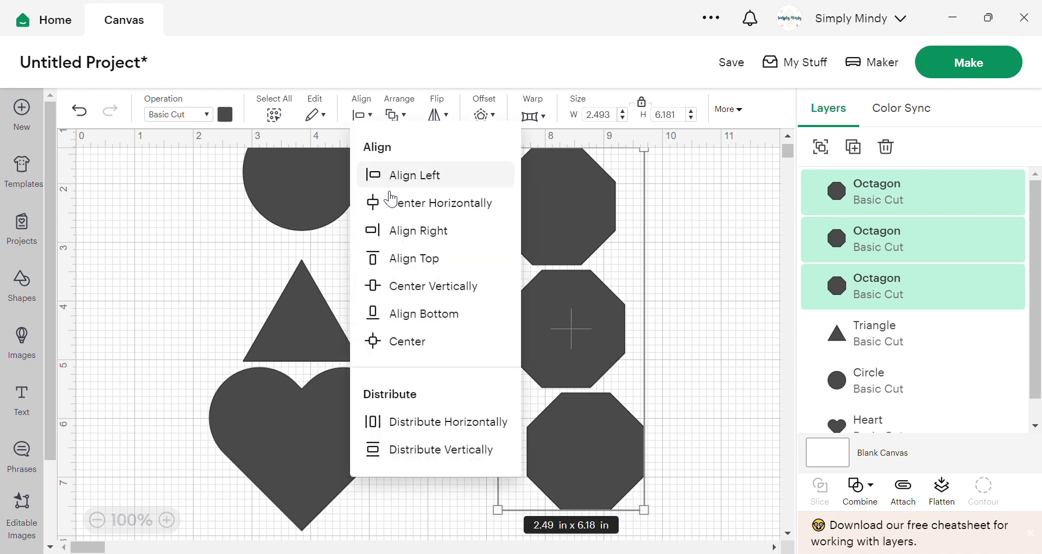
pyautogui.click(406, 178)
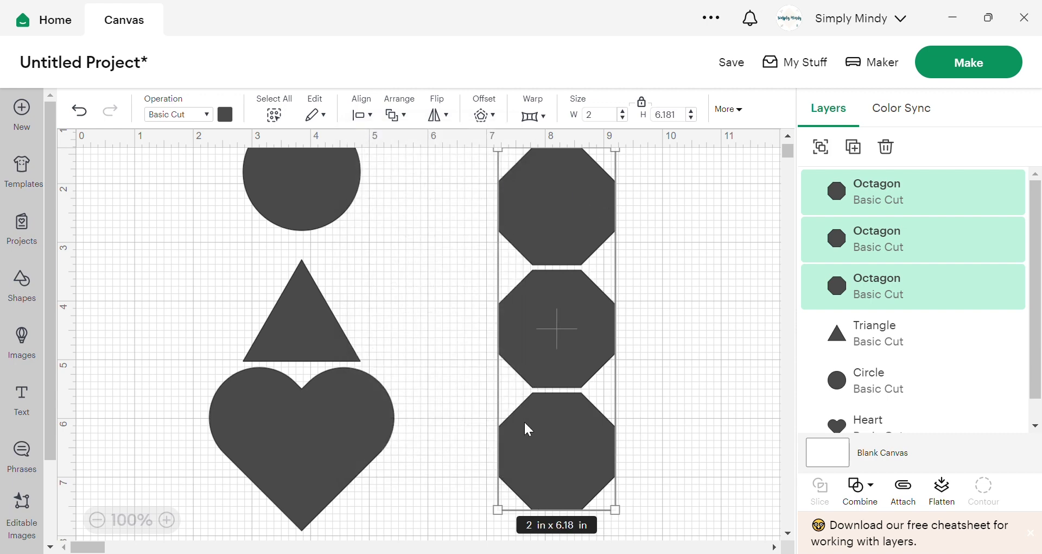
pyautogui.click(722, 422)
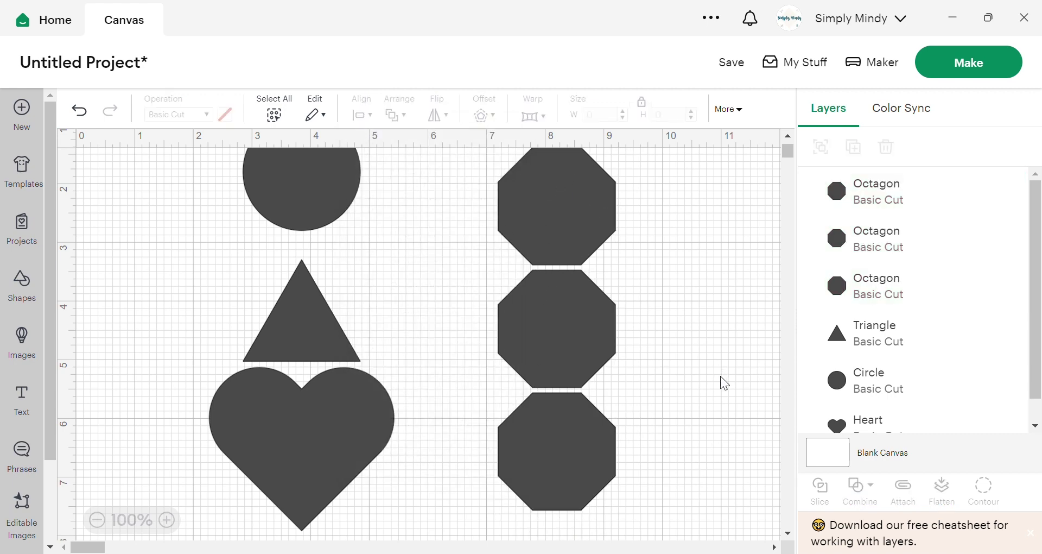
pyautogui.click(348, 412)
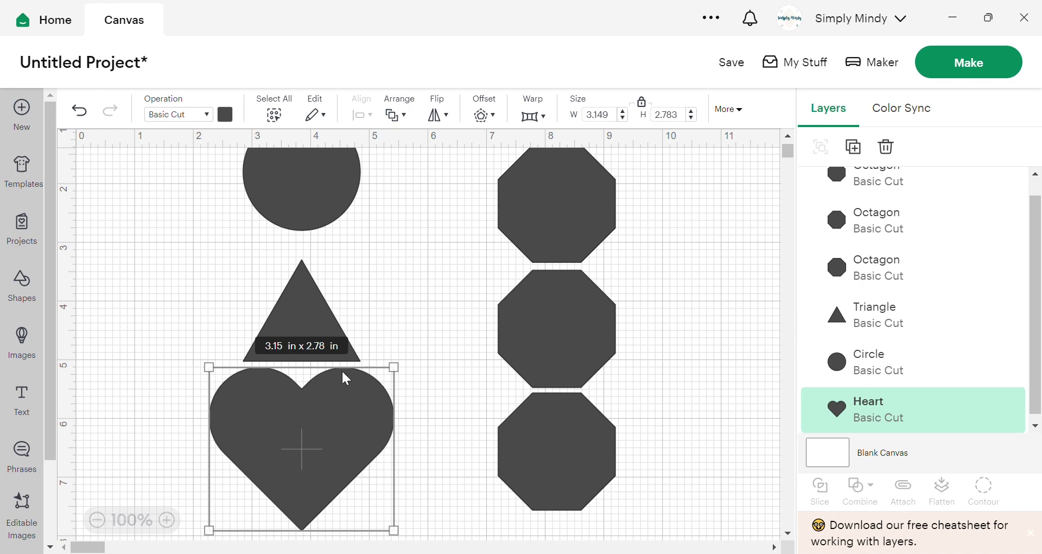
# - Drag the heart, triangle and circle together into an overlapping cluster at upper left
pyautogui.moveTo(307, 460); pyautogui.dragTo(211, 311)
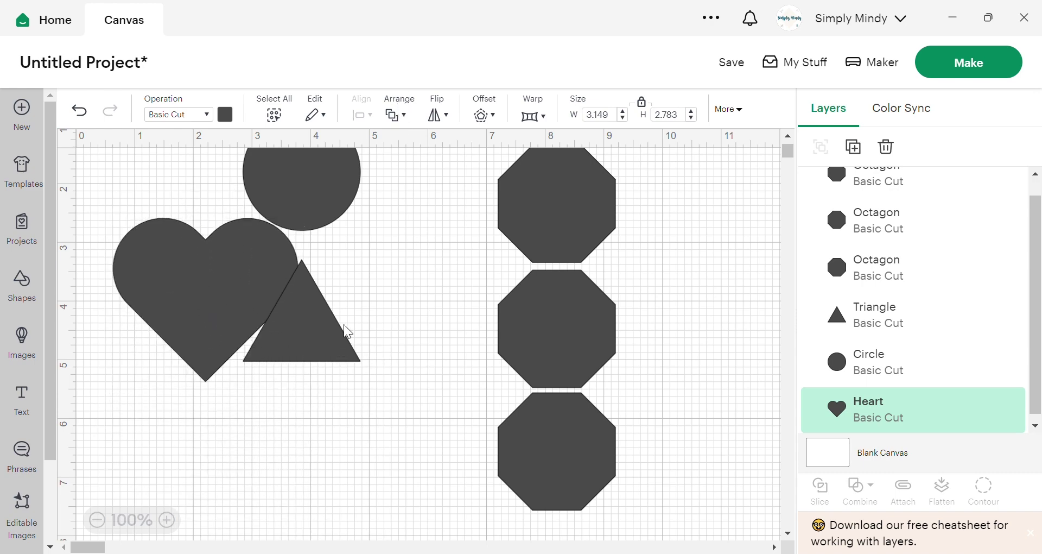
pyautogui.moveTo(342, 325); pyautogui.dragTo(182, 364)
pyautogui.moveTo(329, 177); pyautogui.dragTo(219, 378)
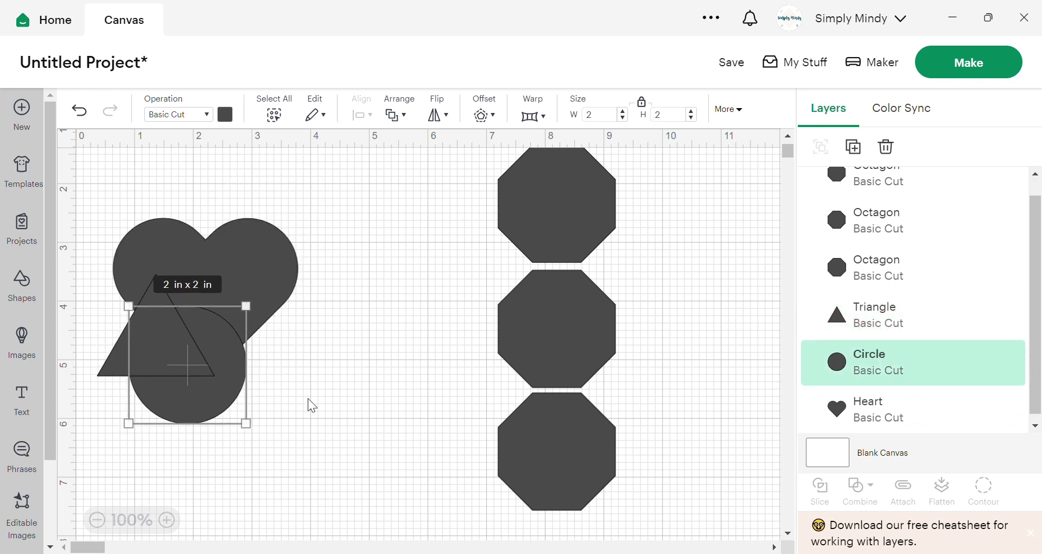
pyautogui.click(252, 328)
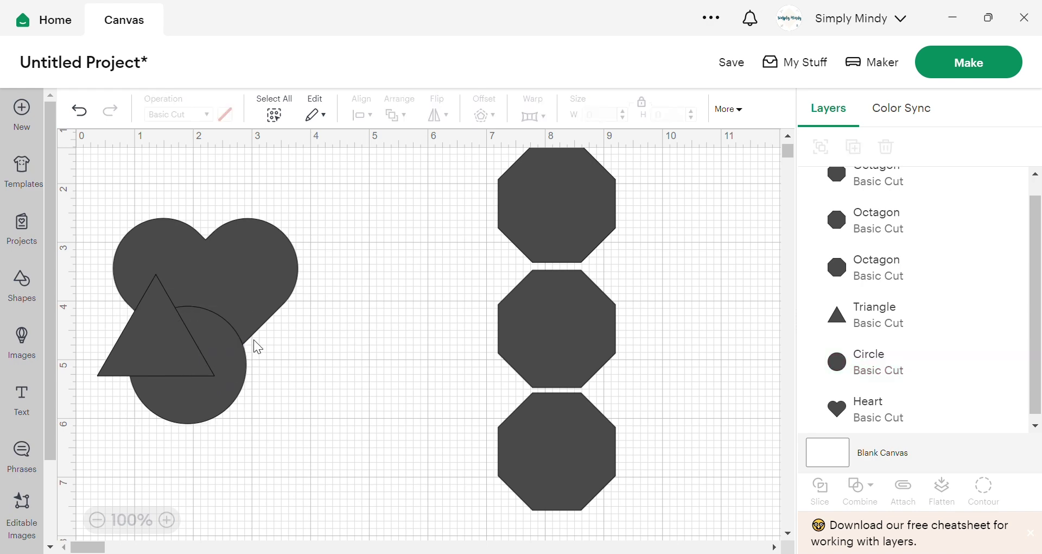
# - Select the circle and send it to the back with Arrange
pyautogui.click(211, 331)
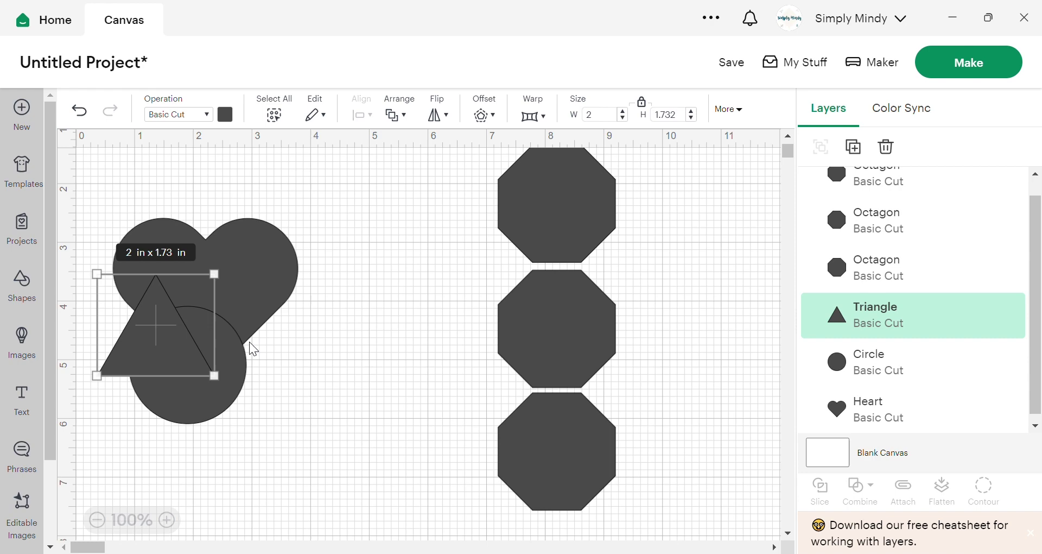
pyautogui.click(232, 363)
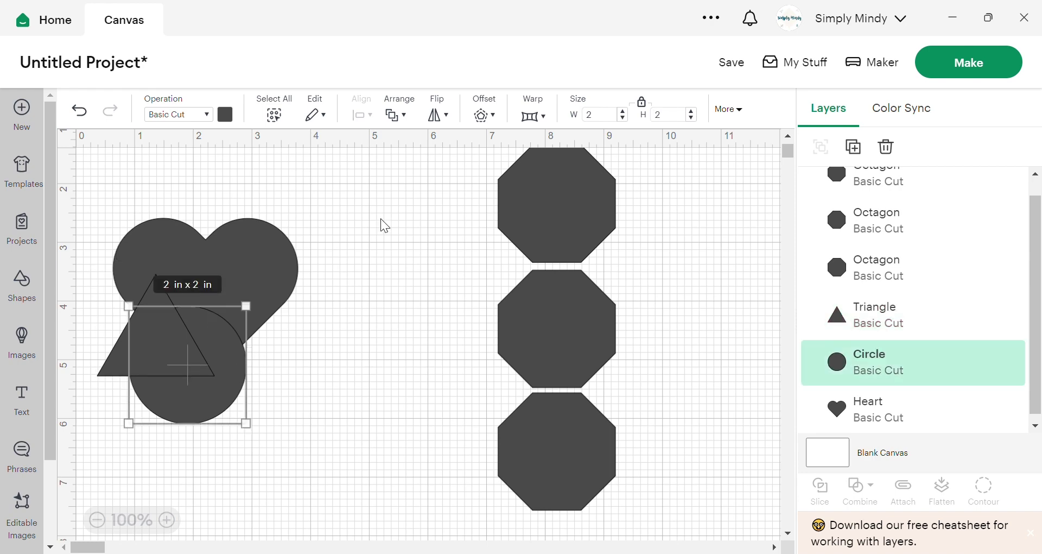
pyautogui.click(400, 119)
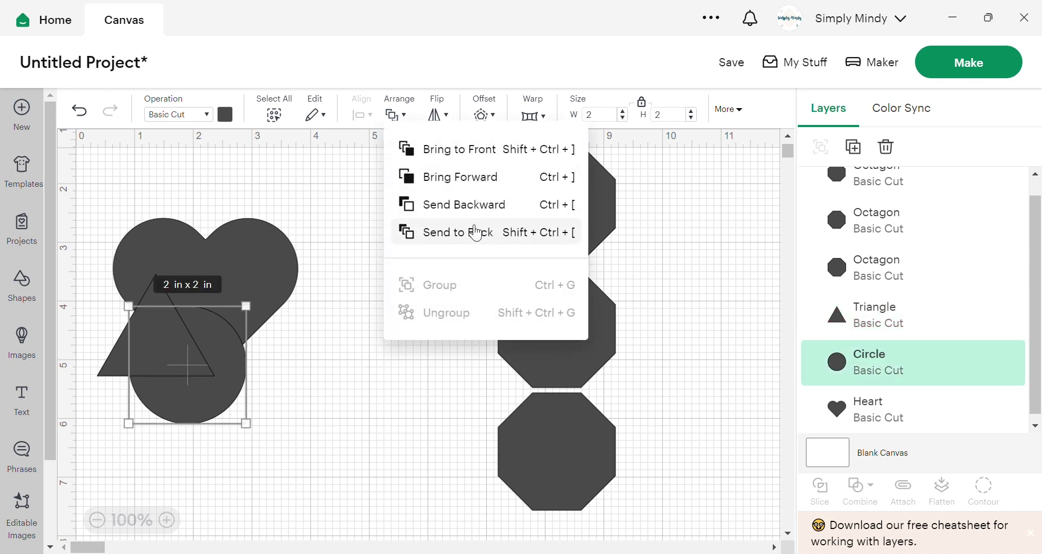
pyautogui.click(480, 240)
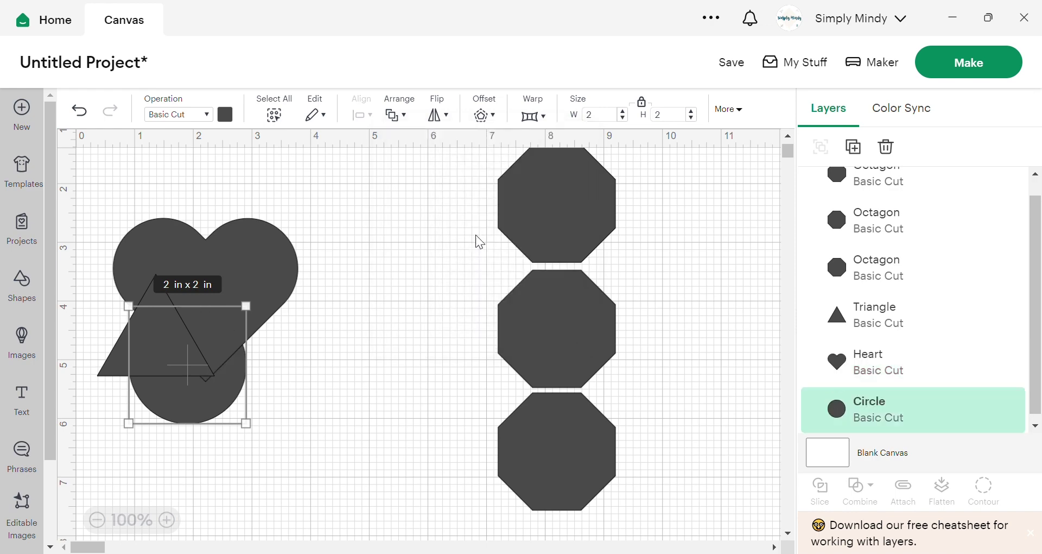
pyautogui.click(341, 319)
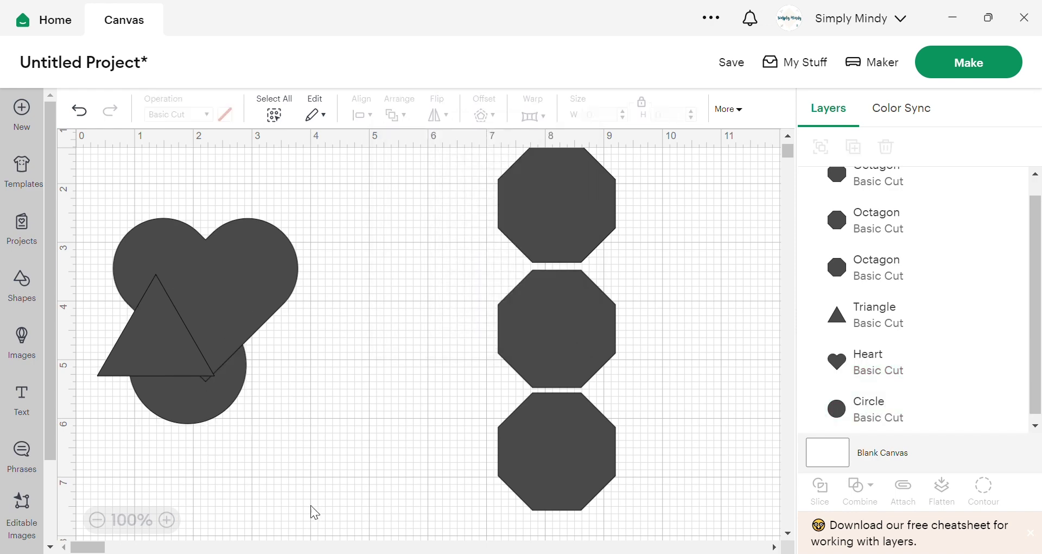
# - Send the triangle backward one level, behind the heart
pyautogui.click(179, 351)
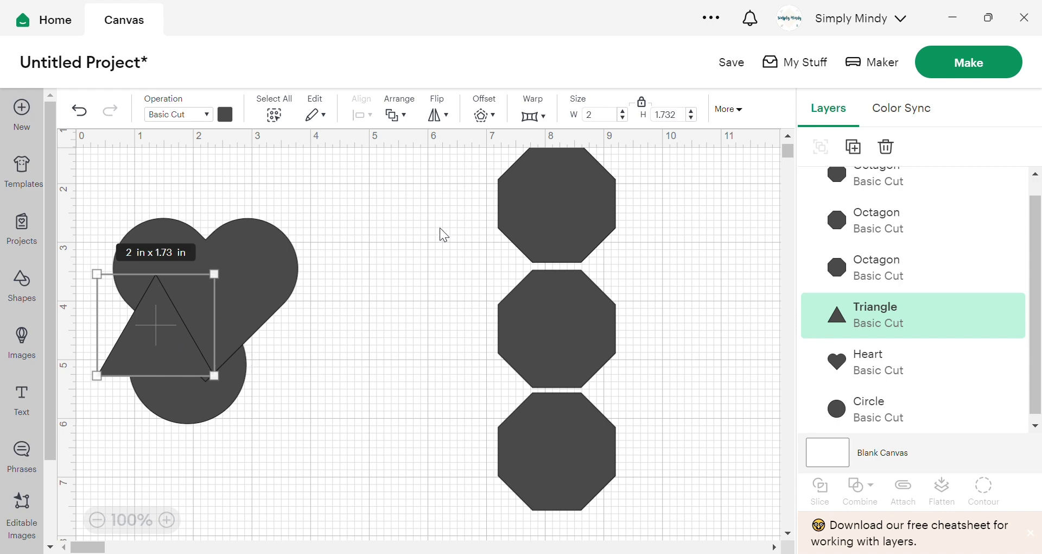
pyautogui.click(418, 120)
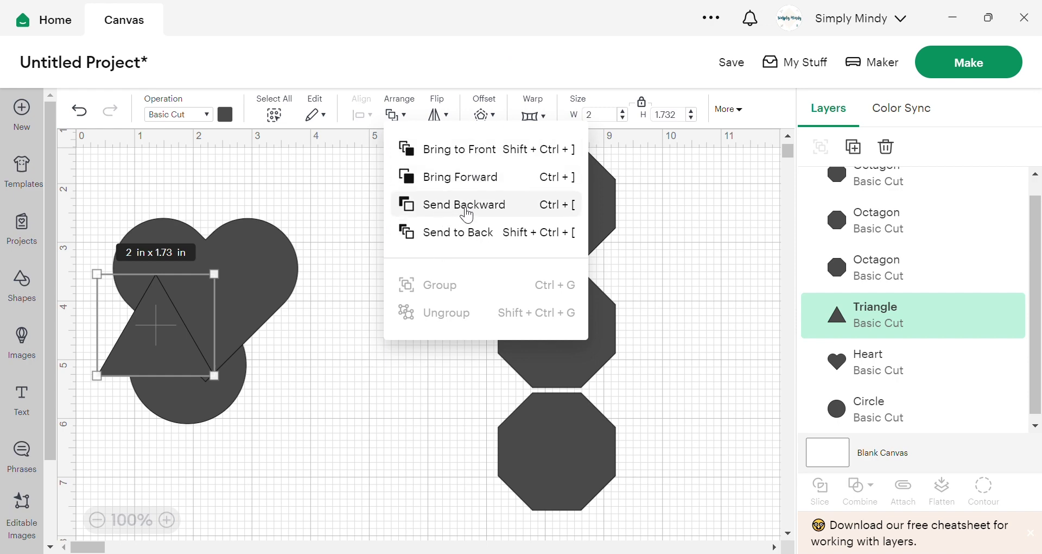
pyautogui.click(467, 211)
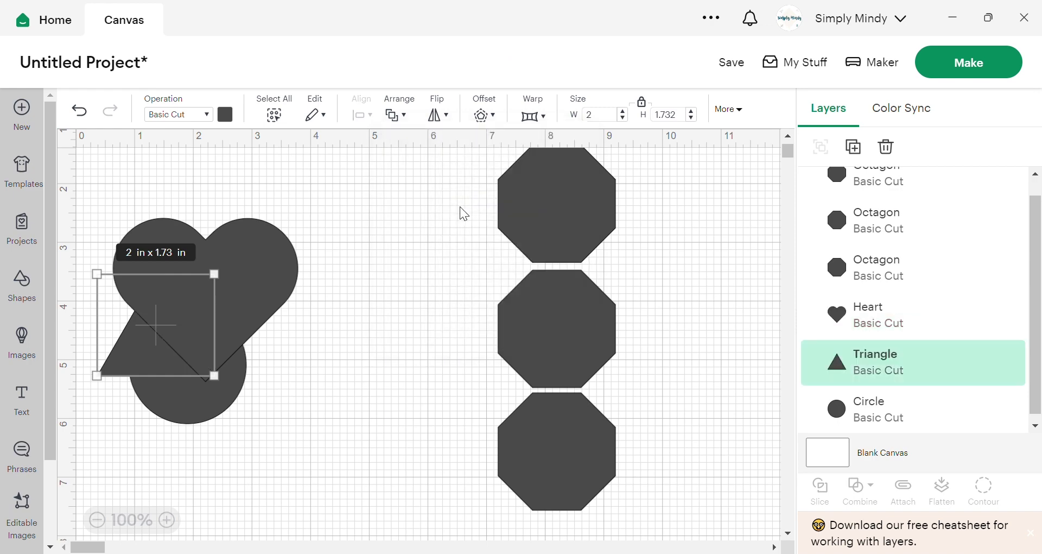
pyautogui.click(341, 320)
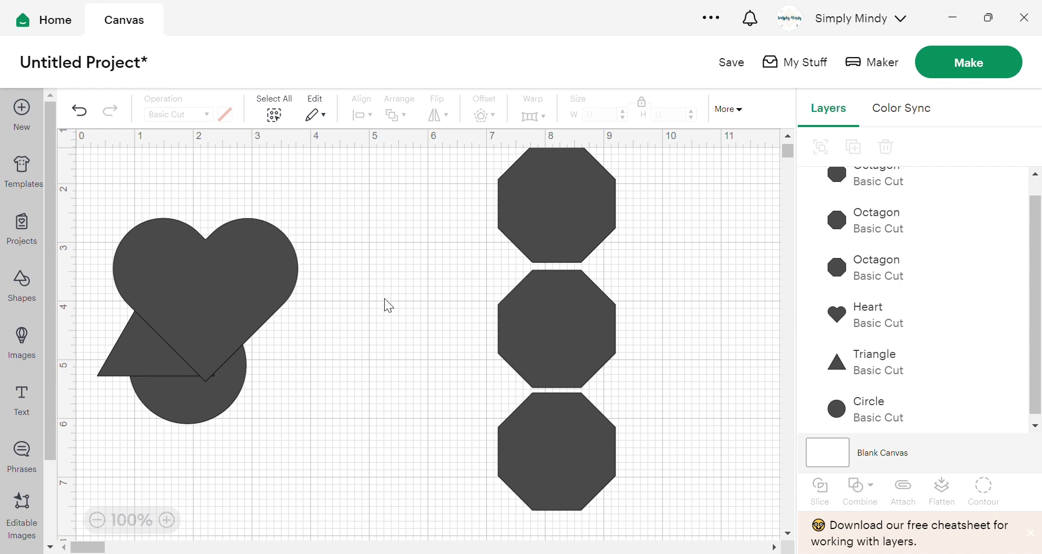
# - Bring the circle forward one level, then bring it to the front
pyautogui.click(199, 269)
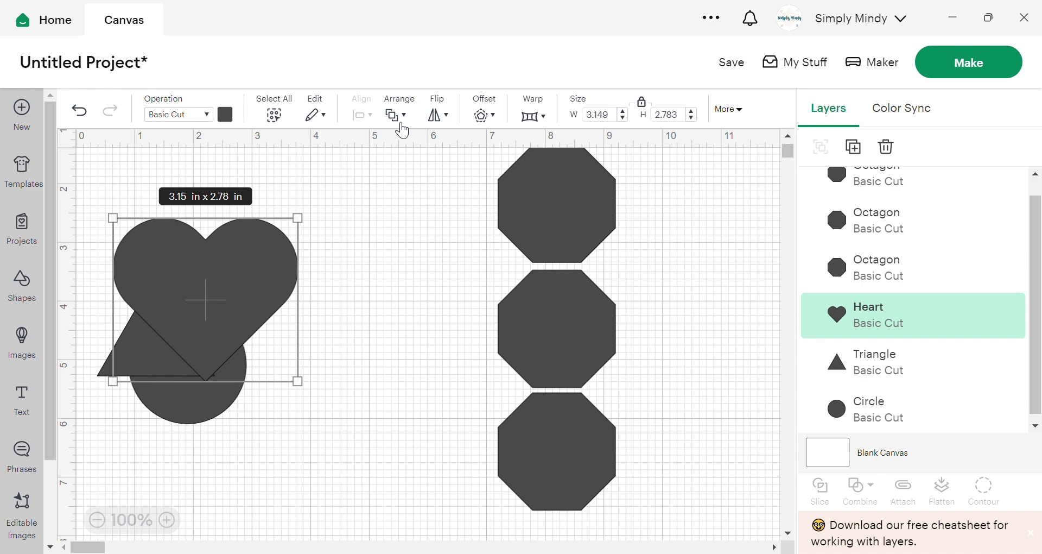
pyautogui.click(350, 418)
pyautogui.click(182, 402)
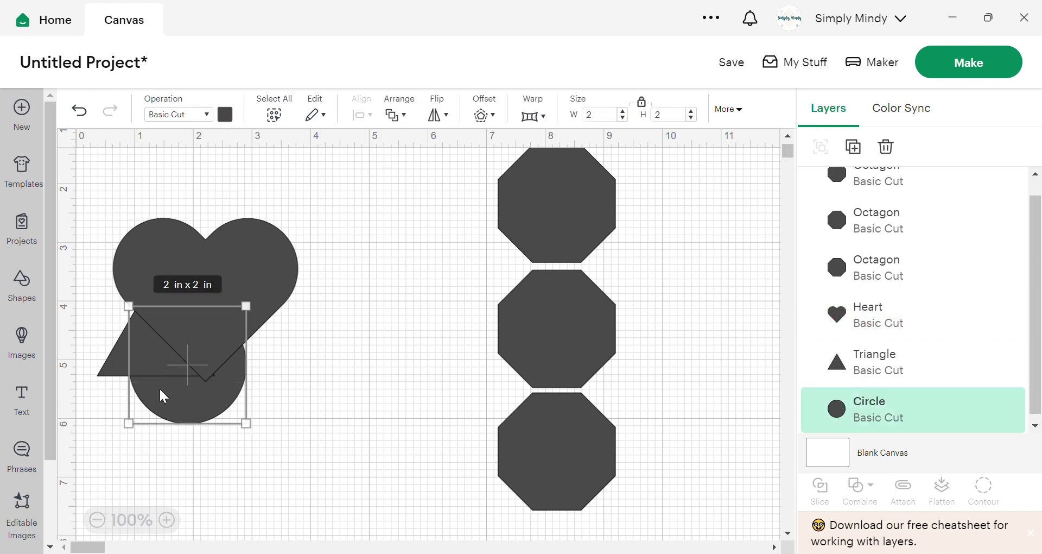
pyautogui.click(387, 112)
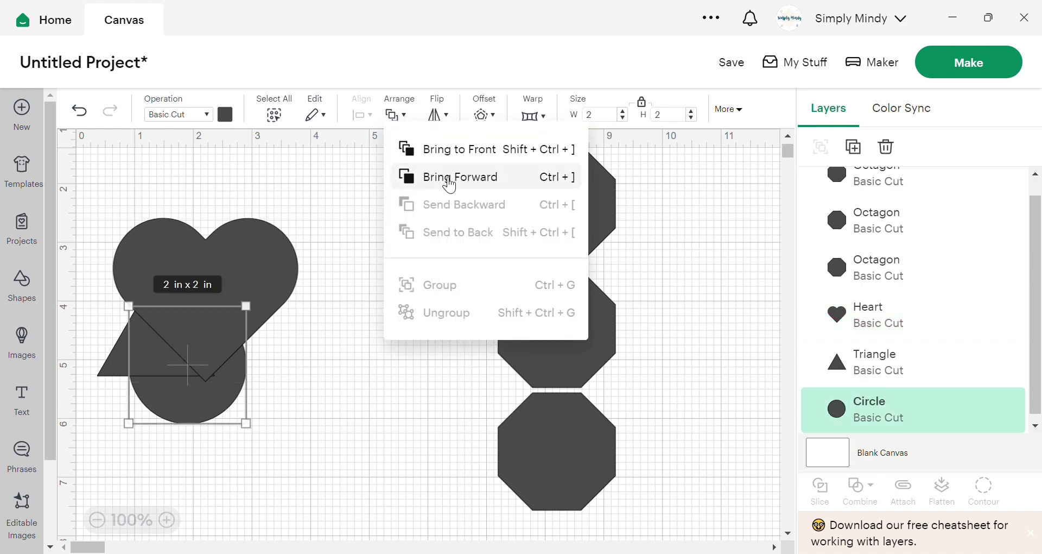
pyautogui.click(449, 178)
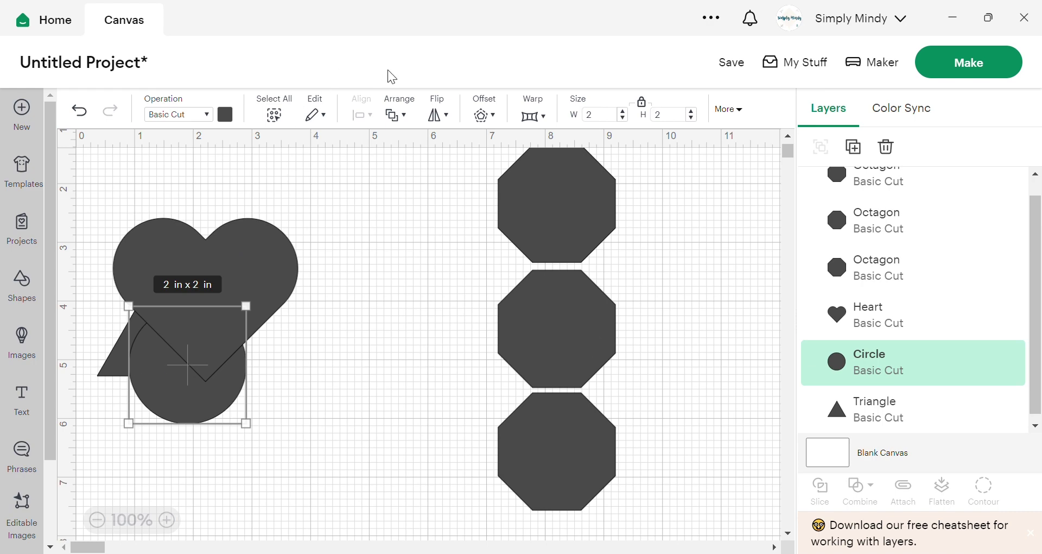
pyautogui.click(396, 114)
pyautogui.click(434, 153)
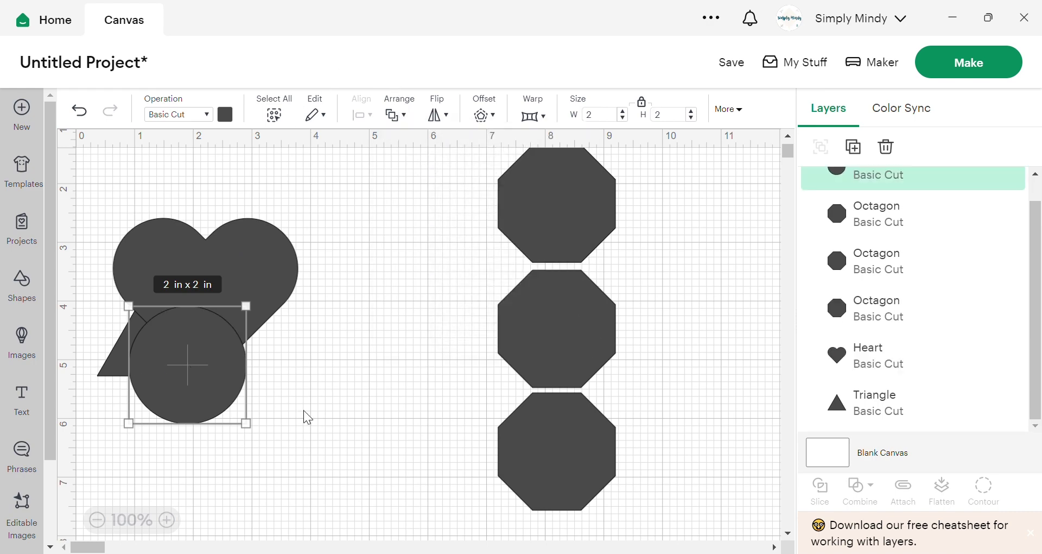
# - Move the circle up and right so it overlaps the heart's lower half
pyautogui.click(341, 341)
pyautogui.moveTo(214, 368); pyautogui.dragTo(259, 337)
pyautogui.click(308, 419)
pyautogui.moveTo(306, 414); pyautogui.dragTo(135, 321)
pyautogui.click(380, 272)
# - Move the circle beside the top octagon and the heart toward the triangle
pyautogui.click(211, 323)
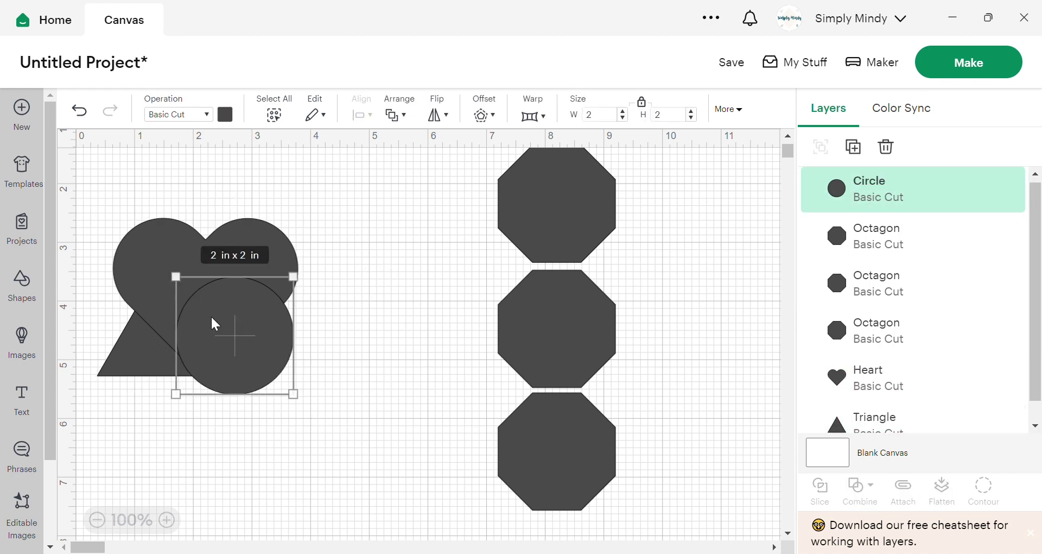
pyautogui.moveTo(232, 325); pyautogui.dragTo(445, 236)
pyautogui.moveTo(261, 265); pyautogui.dragTo(319, 257)
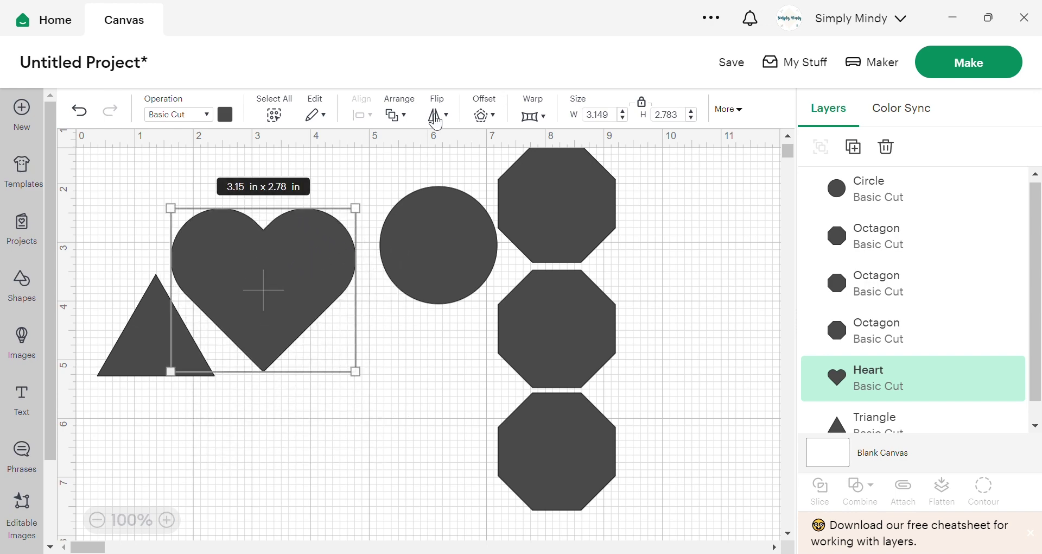
# - Flip the heart horizontally, then vertically, and shift it slightly lower
pyautogui.click(454, 118)
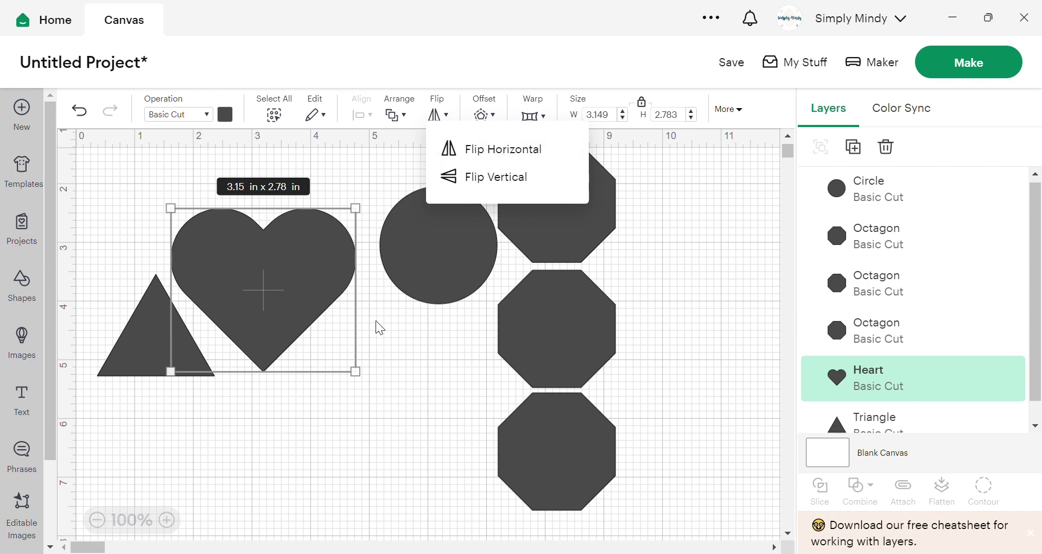
pyautogui.click(466, 148)
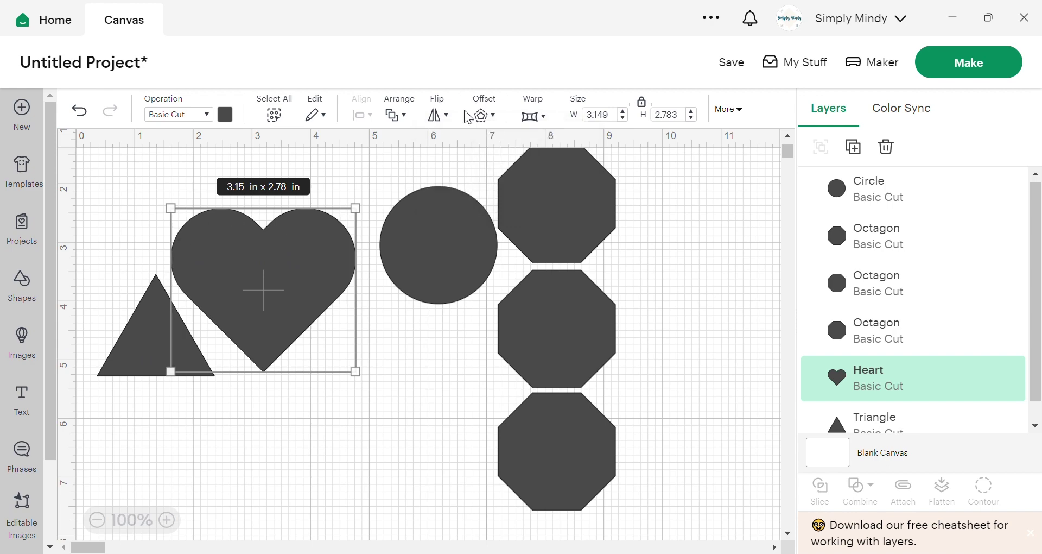
pyautogui.click(438, 114)
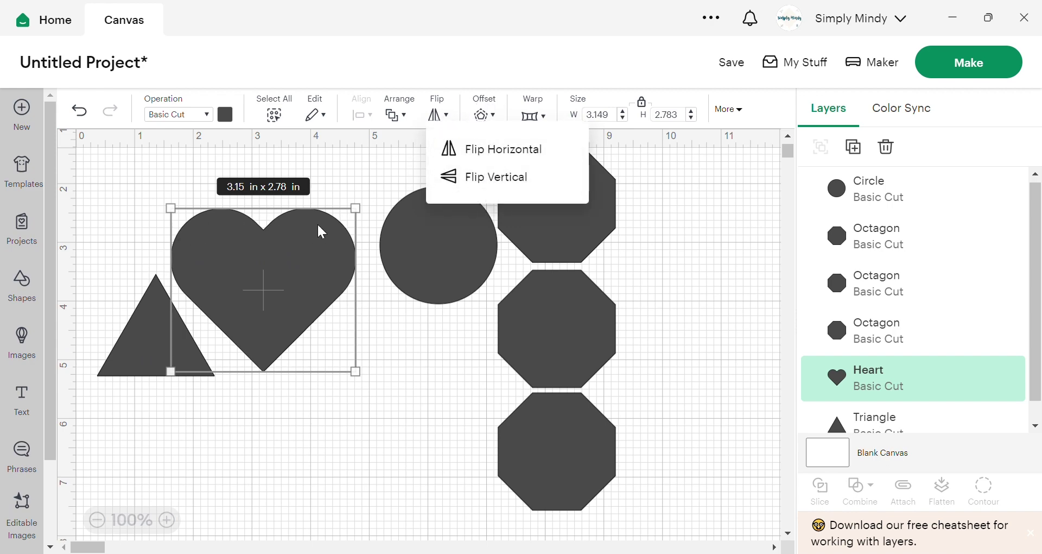
pyautogui.click(464, 177)
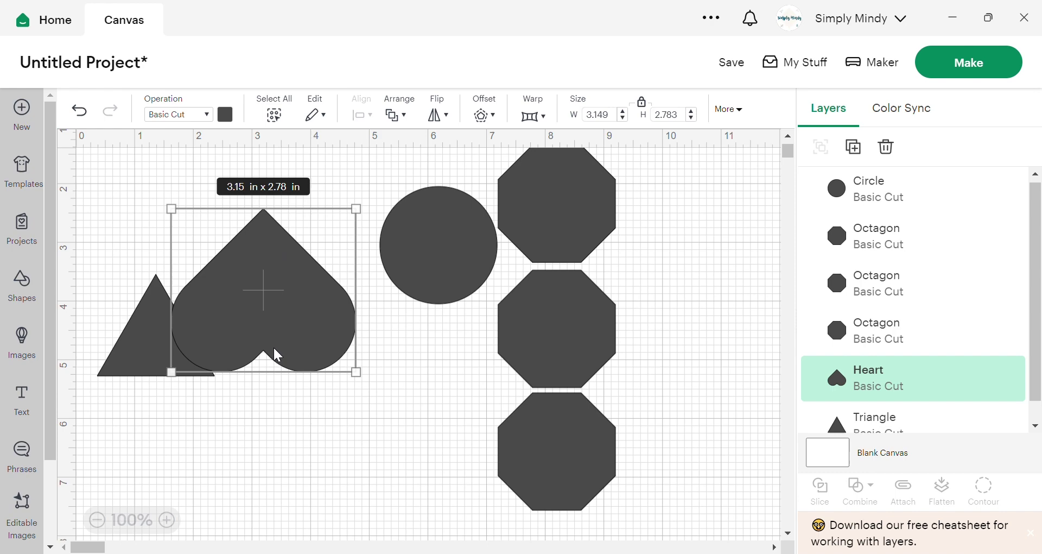
pyautogui.moveTo(271, 270); pyautogui.dragTo(291, 290)
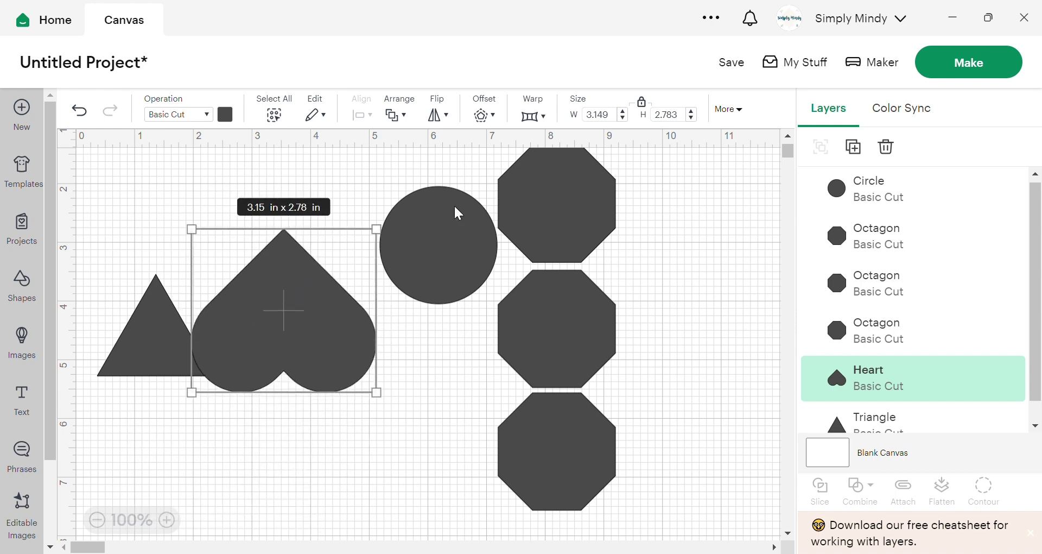
# - Undo the vertical flip and create a negative-distance Offset heart, 2.37 x 1.84 in, inside it
pyautogui.hotkey('ctrl', 'z')
pyautogui.hotkey('ctrl', 'z')
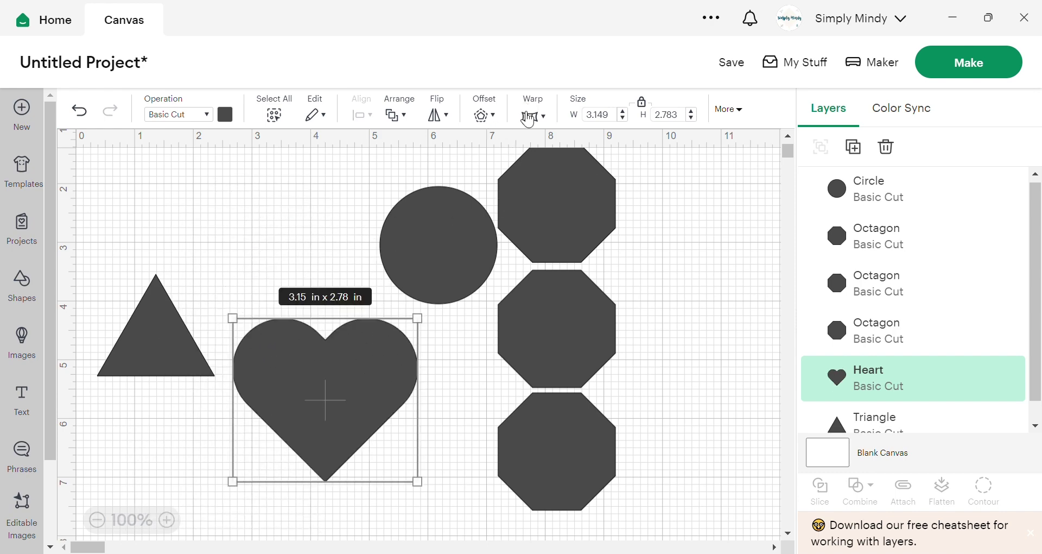
pyautogui.click(488, 120)
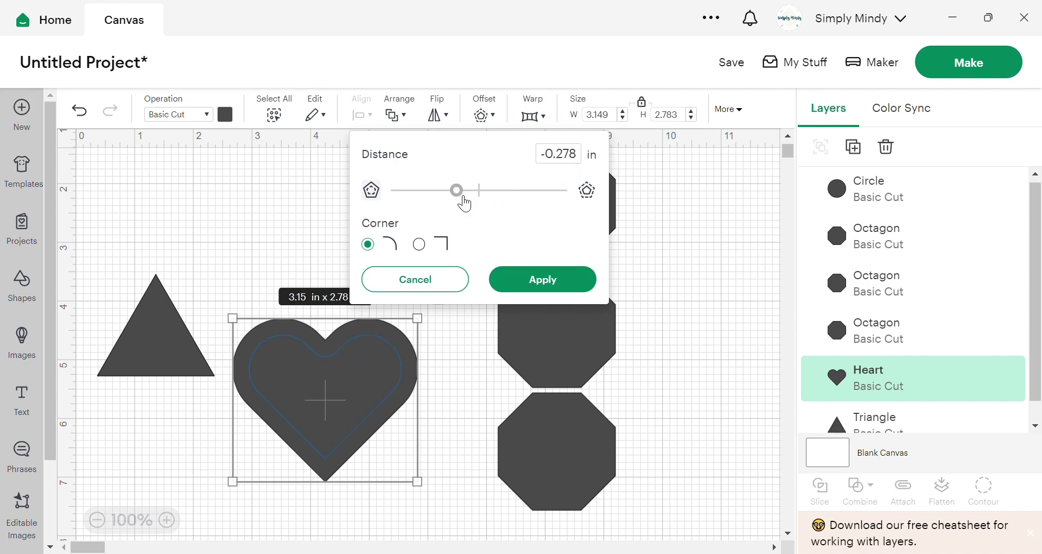
pyautogui.moveTo(463, 200); pyautogui.dragTo(517, 206)
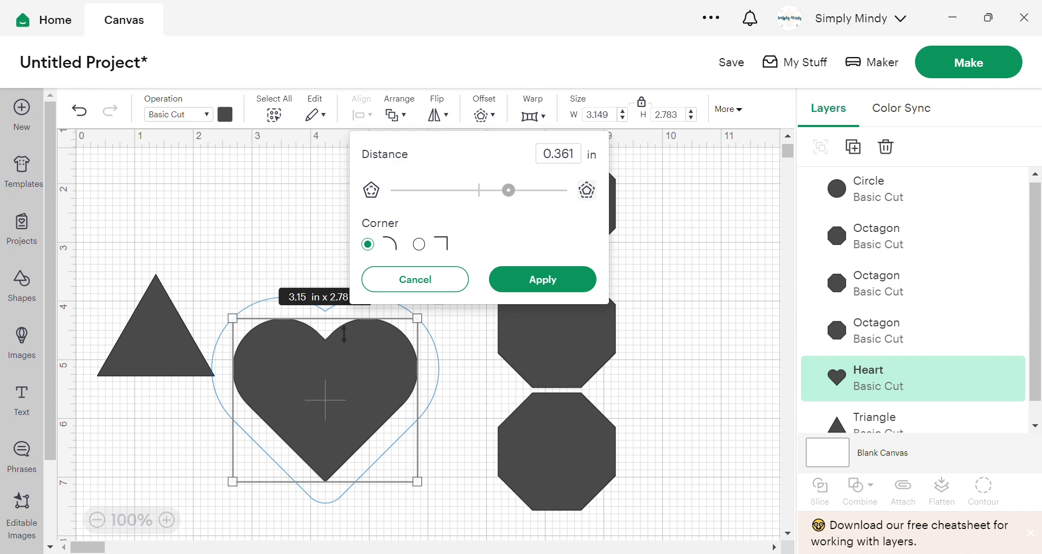
pyautogui.moveTo(512, 195); pyautogui.dragTo(527, 196)
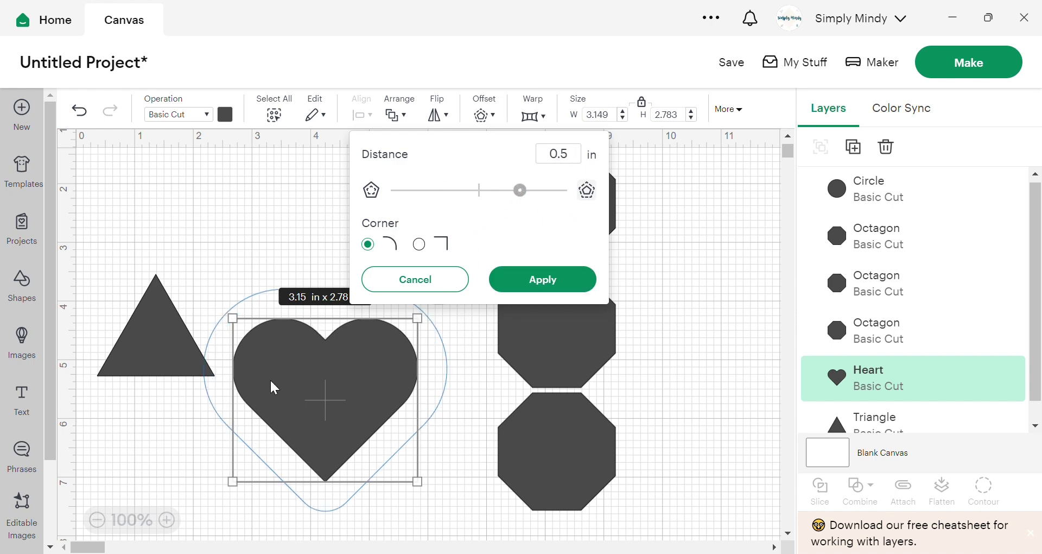
pyautogui.moveTo(525, 202); pyautogui.dragTo(503, 201)
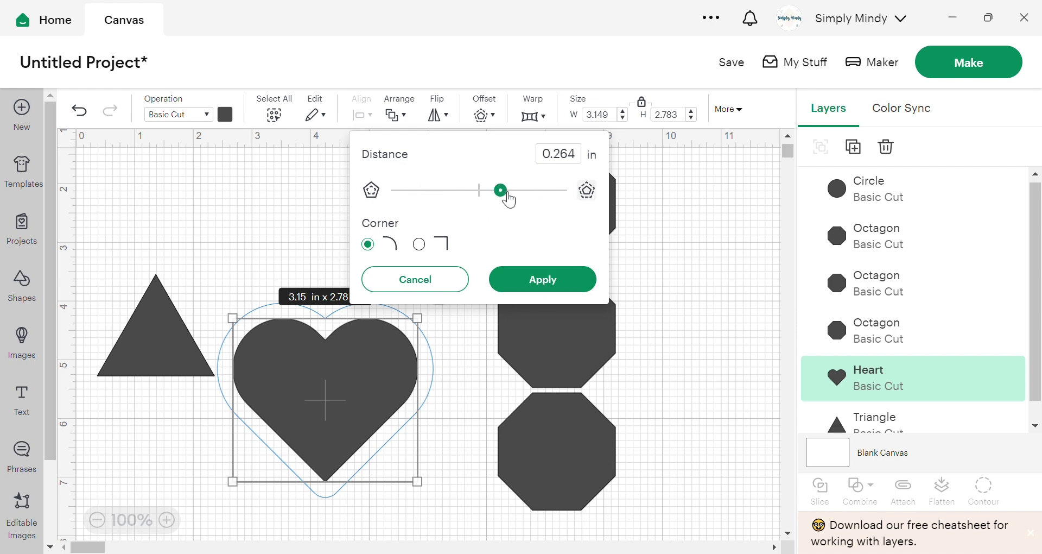
pyautogui.moveTo(509, 200); pyautogui.dragTo(456, 207)
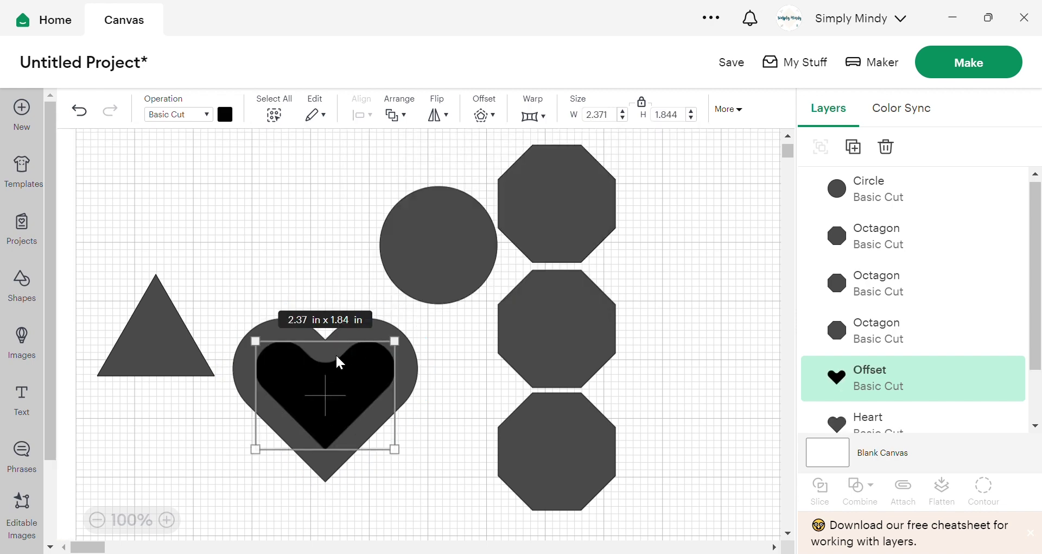
# - Switch the inset Offset heart's operation to Draw > Pen and nudge it into place
pyautogui.moveTo(336, 405)
pyautogui.mouseDown()
pyautogui.moveTo(334, 431)
pyautogui.moveTo(332, 399)
pyautogui.moveTo(334, 409)
pyautogui.mouseUp()
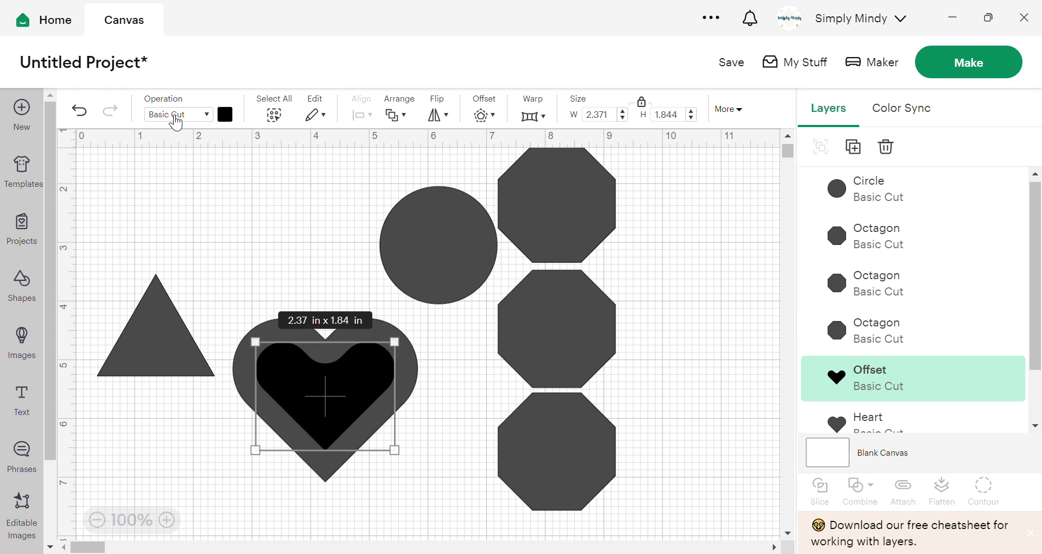
pyautogui.click(208, 115)
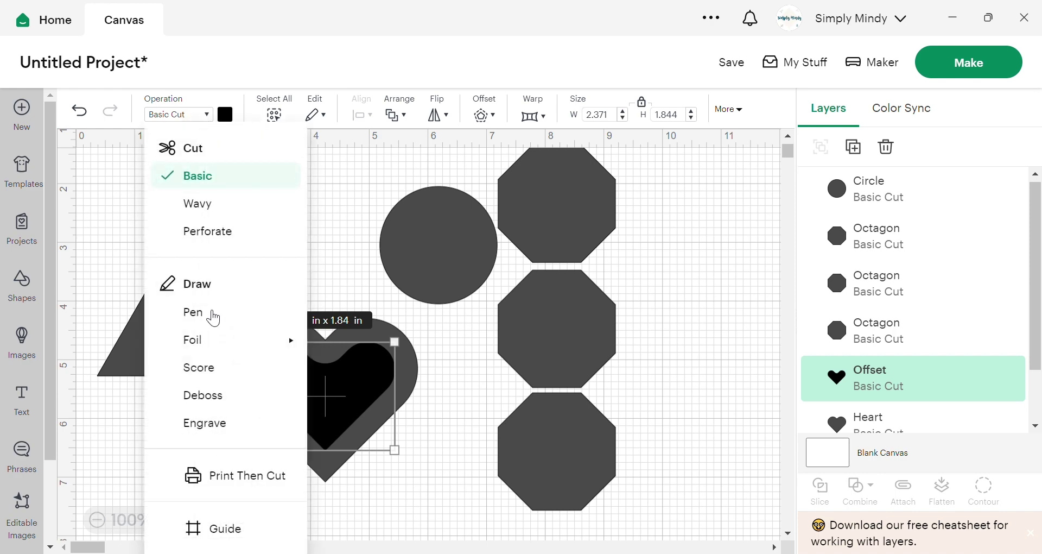
pyautogui.click(220, 319)
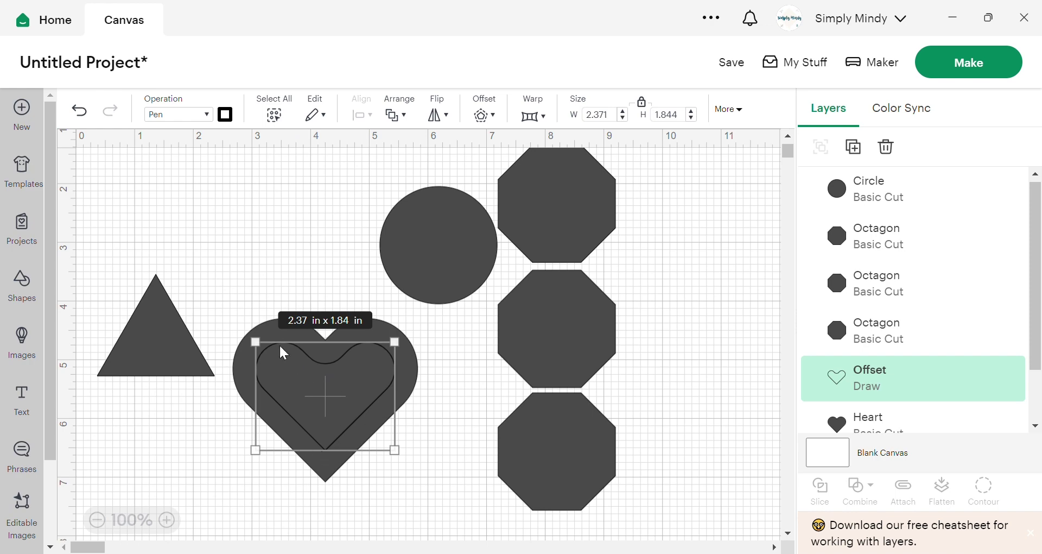
pyautogui.click(416, 346)
pyautogui.moveTo(350, 380)
pyautogui.mouseDown()
pyautogui.moveTo(351, 404)
pyautogui.moveTo(349, 380)
pyautogui.mouseUp()
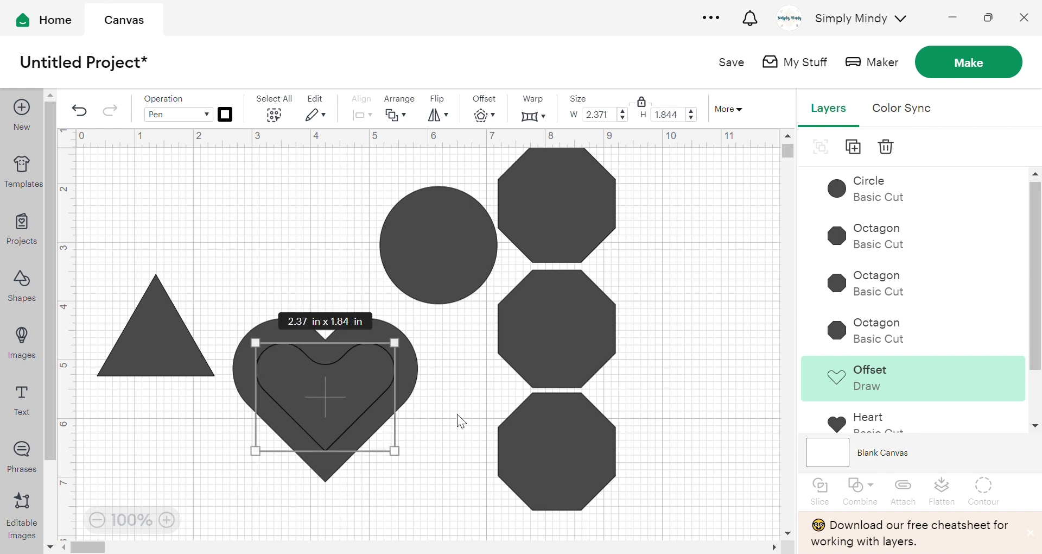
# - Marquee-select the Pen outline heart and solid heart and Attach them from the right-click menu
pyautogui.click(427, 464)
pyautogui.click(324, 384)
pyautogui.moveTo(413, 496); pyautogui.dragTo(326, 421)
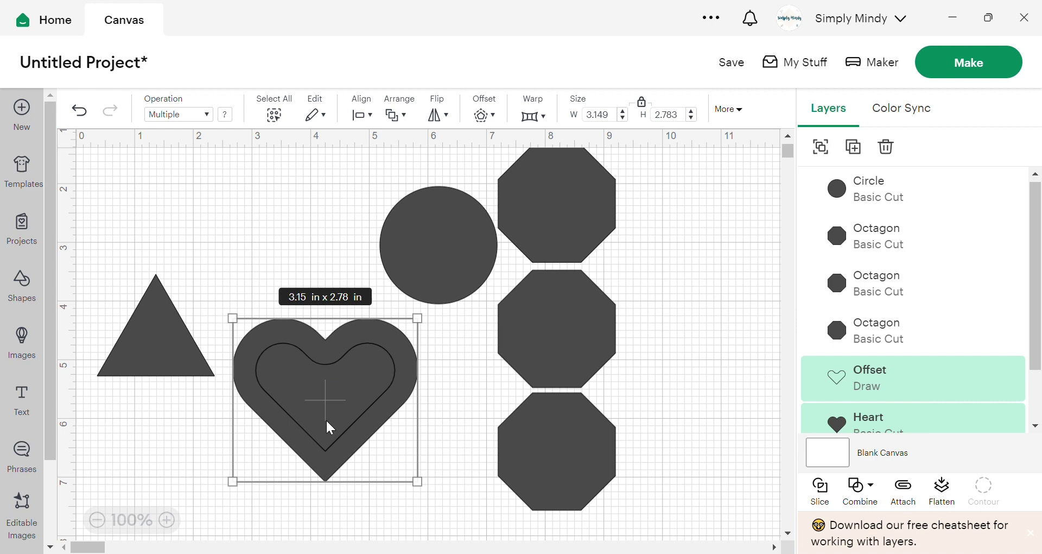
pyautogui.rightClick(366, 389)
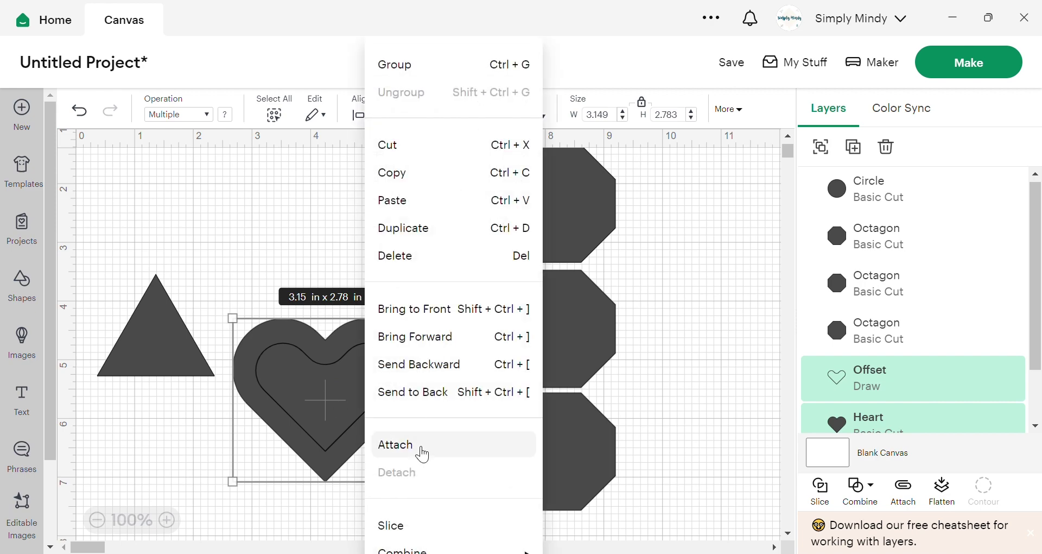
pyautogui.click(407, 454)
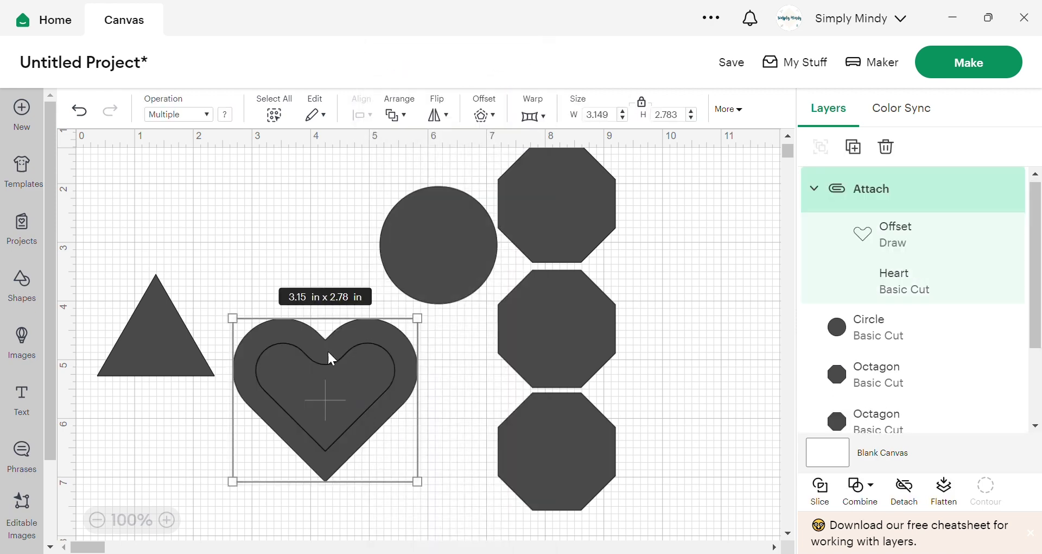
pyautogui.click(459, 383)
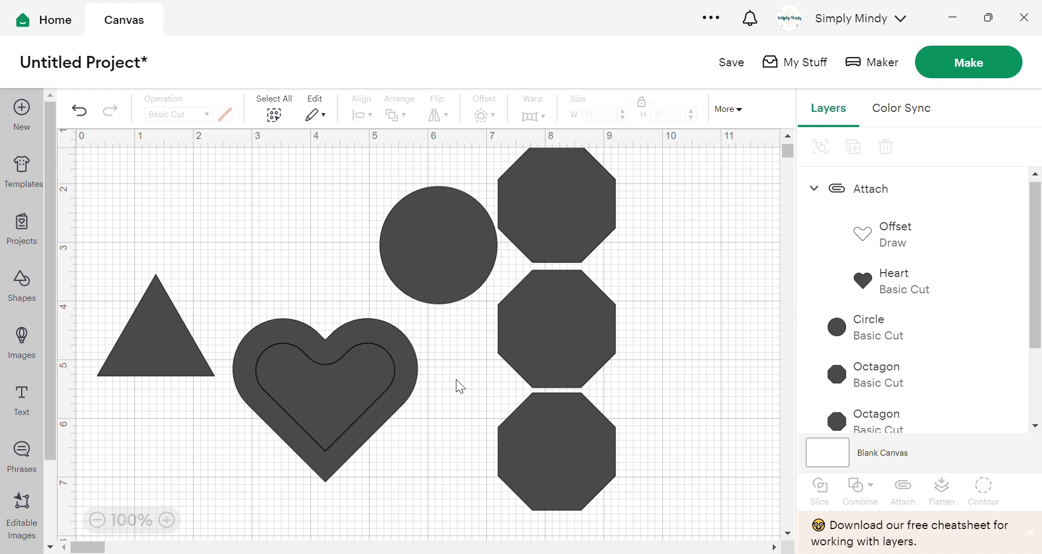
pyautogui.click(347, 382)
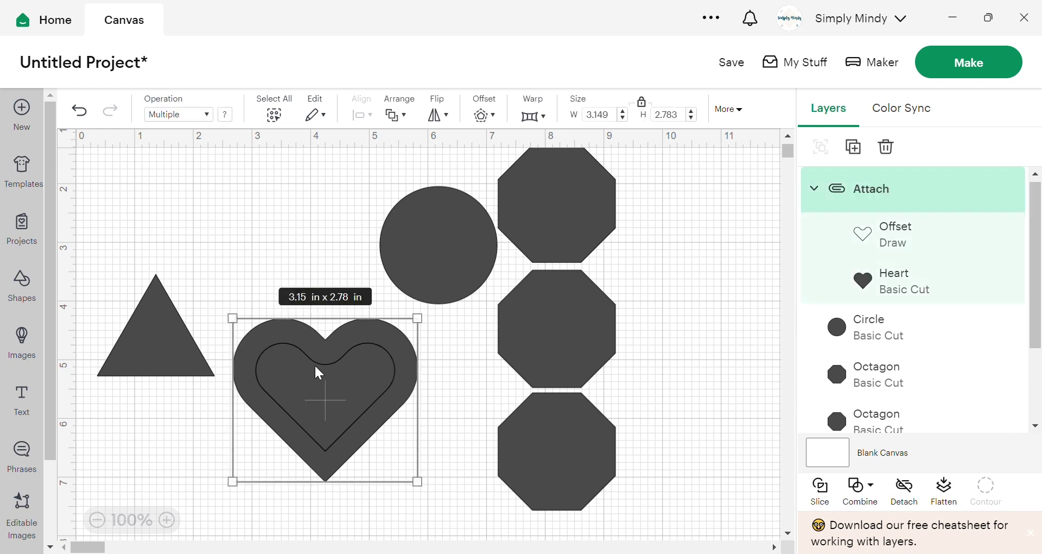
# - Move the triangle up, apply Warp preset 5 and enlarge it
pyautogui.moveTo(150, 335); pyautogui.dragTo(182, 286)
pyautogui.click(534, 116)
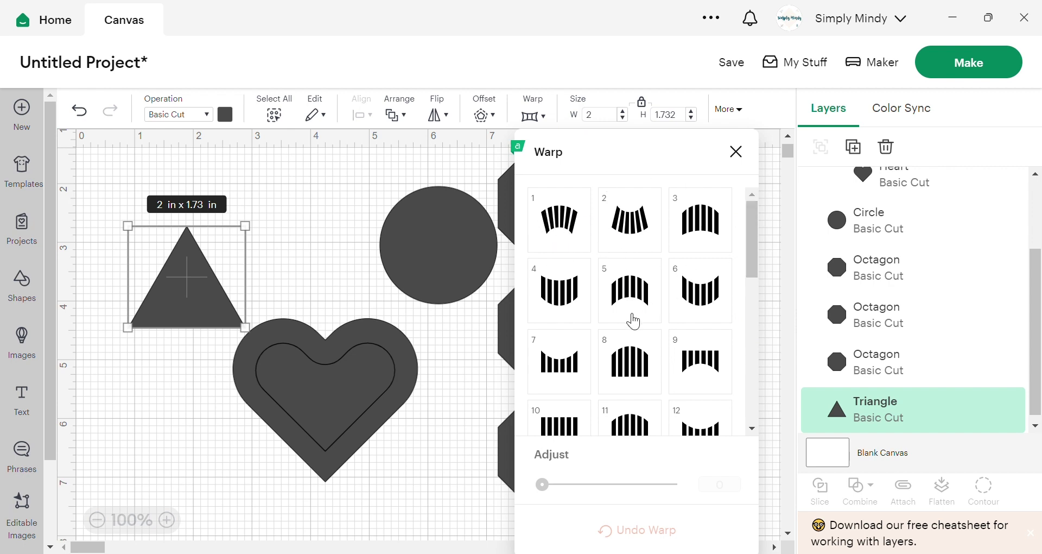
pyautogui.click(643, 293)
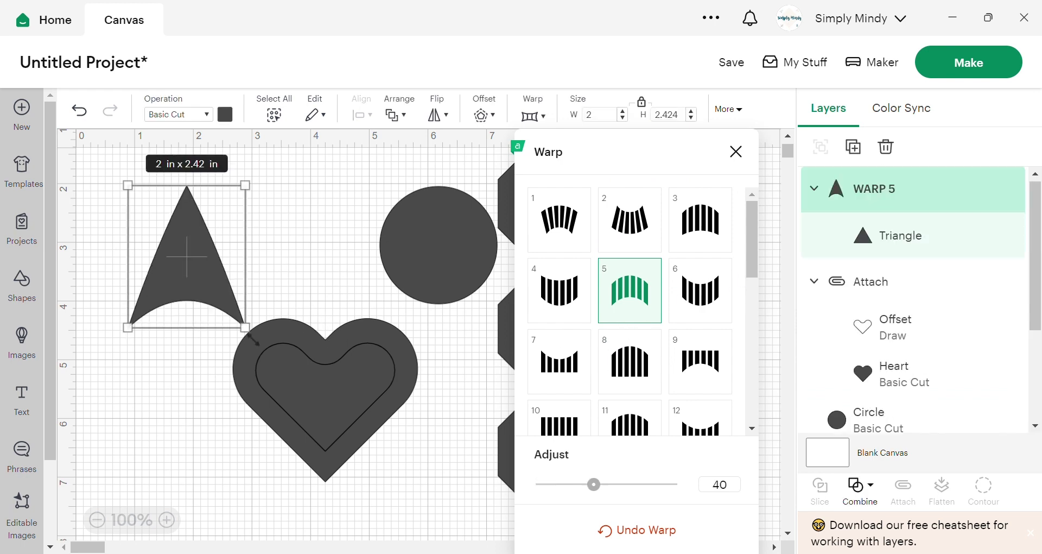
pyautogui.moveTo(261, 341); pyautogui.dragTo(282, 367)
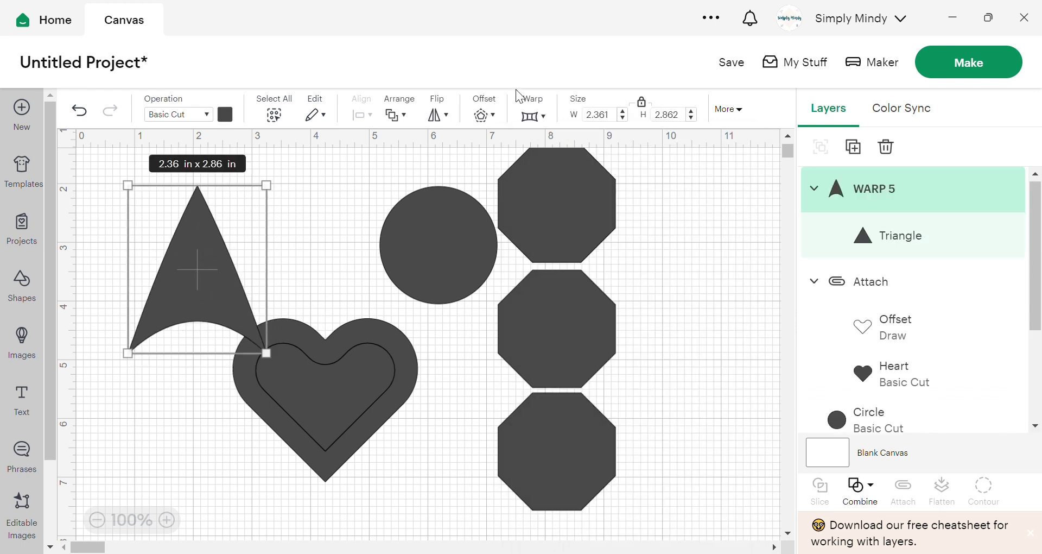
# - Switch the triangle to Warp preset 26, about 3.45 x 2.04 in, and raise it higher
pyautogui.click(541, 117)
pyautogui.scroll(-10, 691, 242)
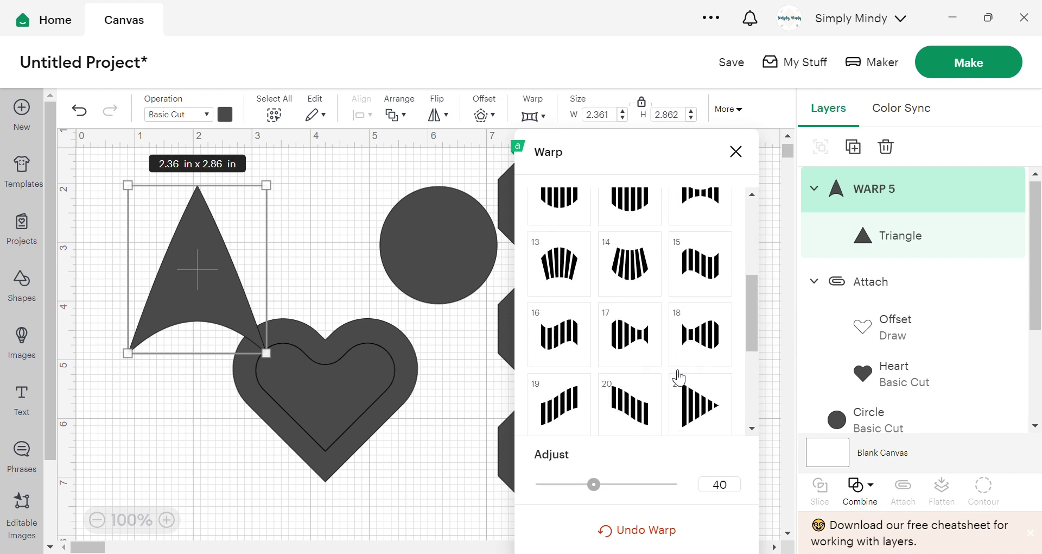
pyautogui.click(629, 389)
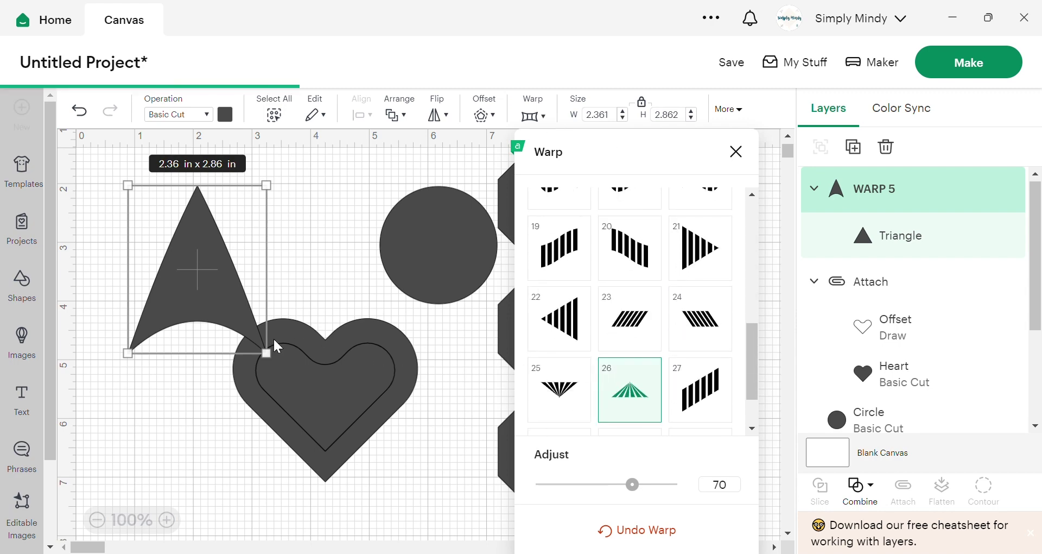
pyautogui.moveTo(236, 304); pyautogui.dragTo(238, 263)
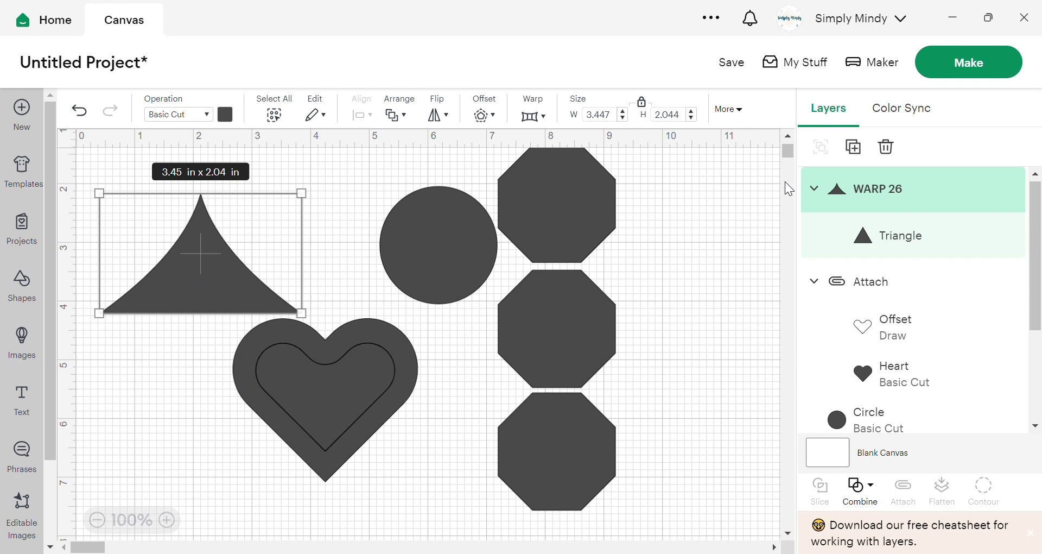
pyautogui.click(699, 200)
pyautogui.click(201, 309)
# - Shift the circle slightly left and move the top octagon right and down
pyautogui.click(734, 111)
pyautogui.moveTo(445, 241); pyautogui.dragTo(425, 247)
pyautogui.click(565, 204)
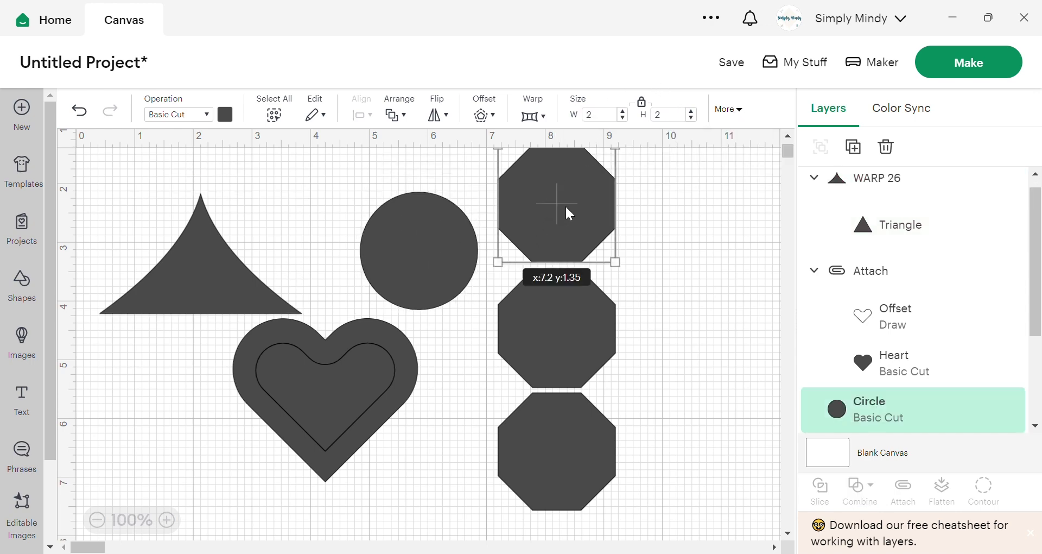
pyautogui.moveTo(565, 204); pyautogui.dragTo(598, 218)
pyautogui.moveTo(644, 164); pyautogui.dragTo(654, 224)
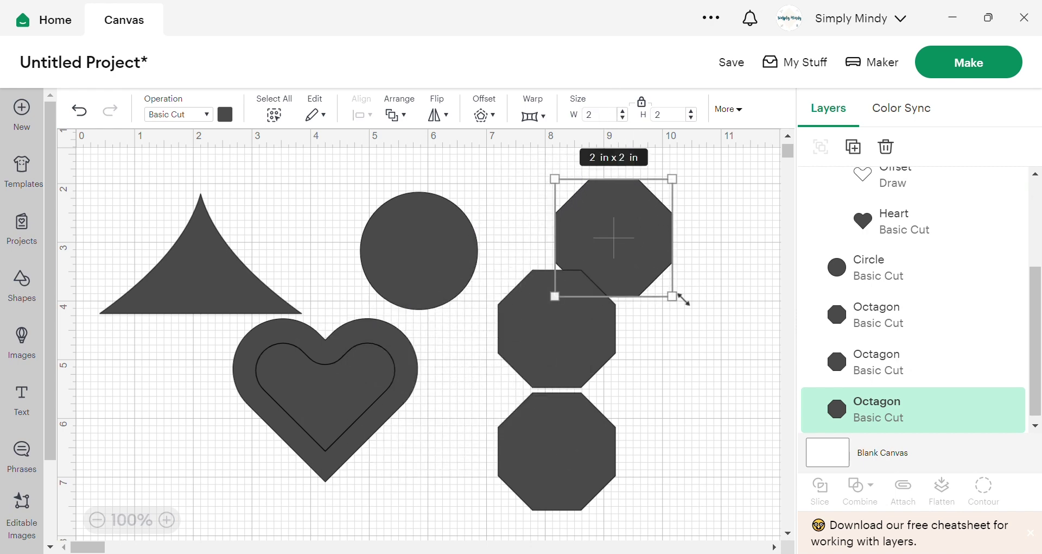
# - Enlarge one octagon to 3.79 in square and move the other two octagons to the lower left
pyautogui.moveTo(685, 309); pyautogui.dragTo(750, 375)
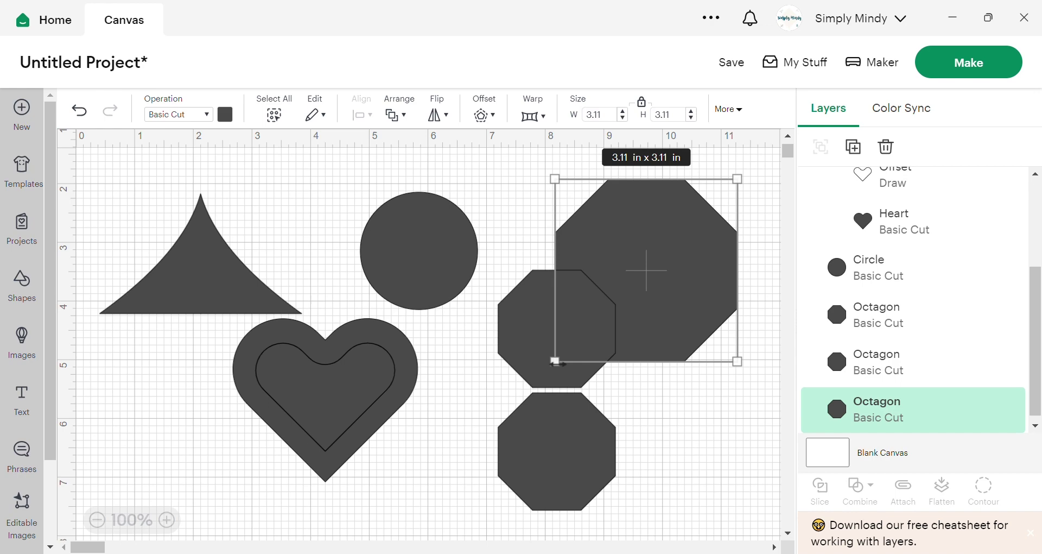
pyautogui.moveTo(560, 452); pyautogui.dragTo(184, 518)
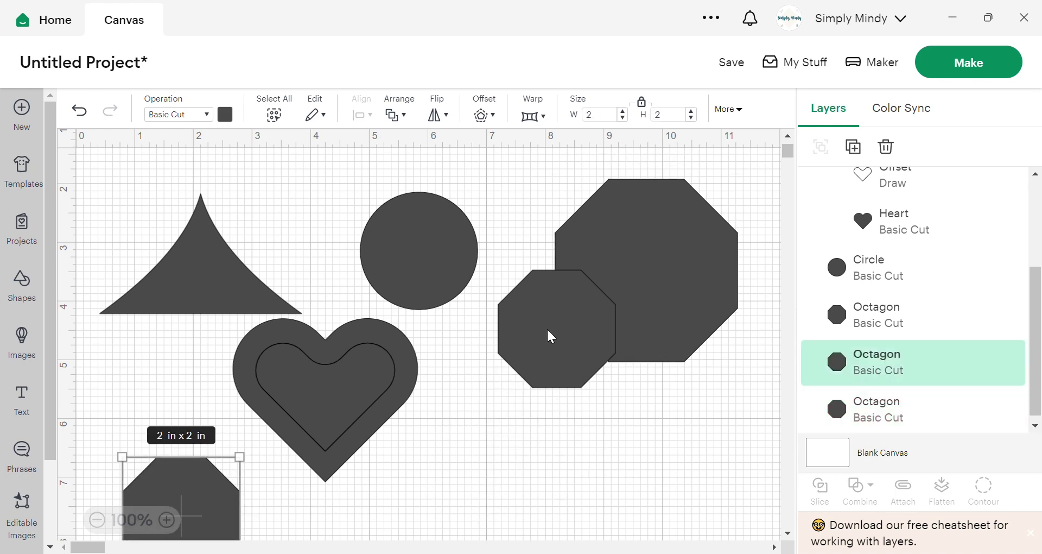
pyautogui.moveTo(547, 330); pyautogui.dragTo(107, 440)
pyautogui.moveTo(648, 244); pyautogui.dragTo(572, 319)
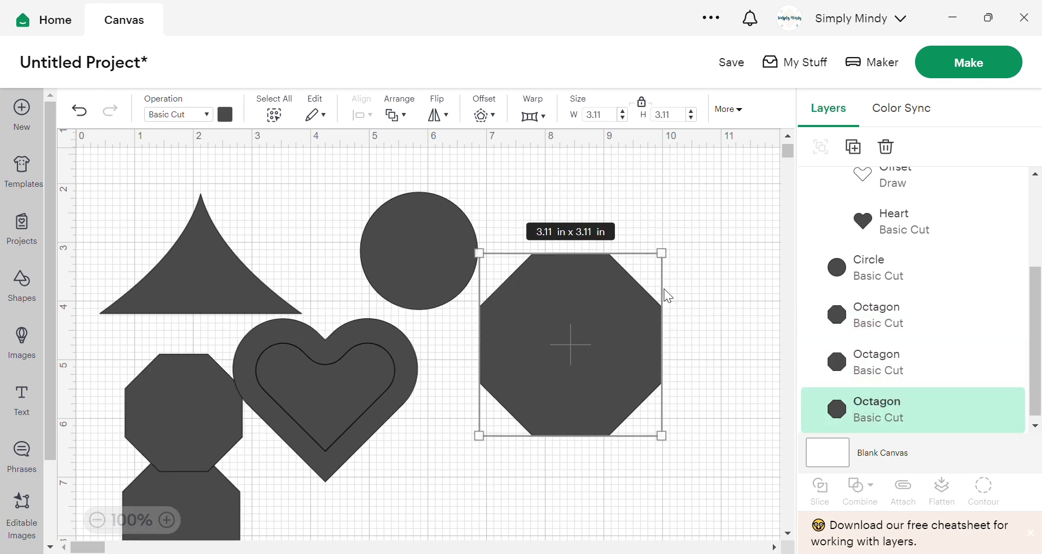
pyautogui.moveTo(677, 263); pyautogui.dragTo(732, 254)
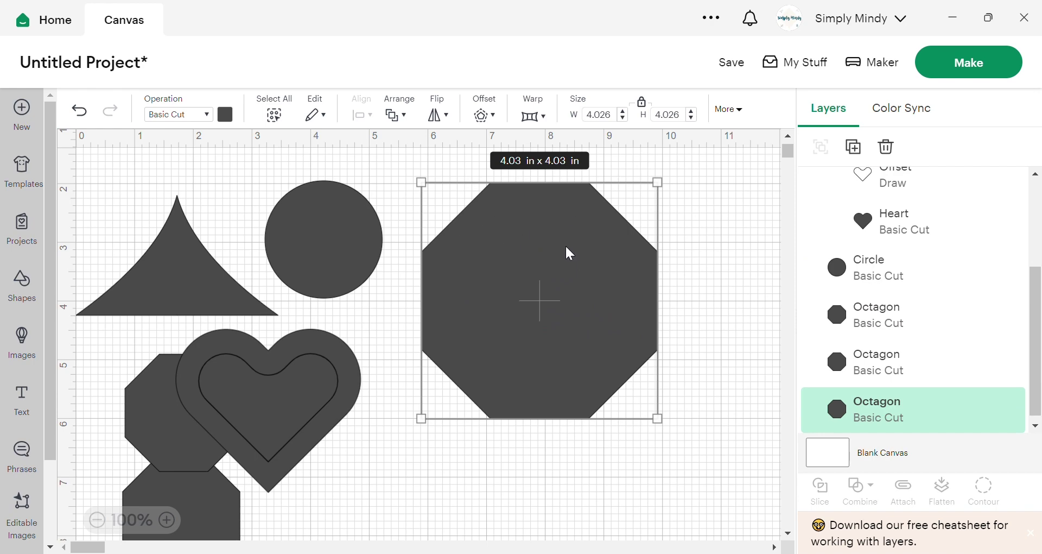
pyautogui.moveTo(669, 430); pyautogui.dragTo(644, 405)
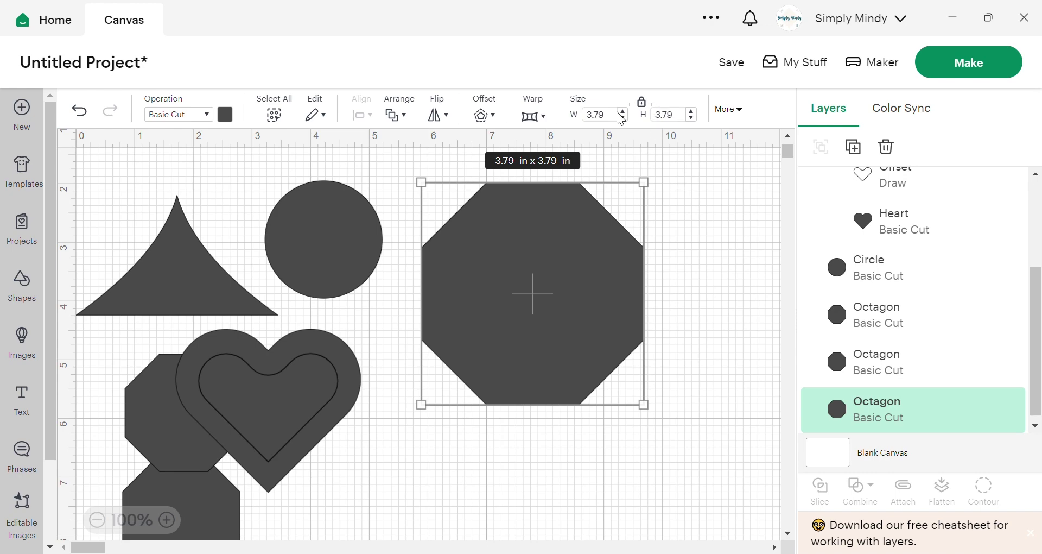
# - Unlock proportions and flatten the octagon to 4 in wide by 0.75 in tall
pyautogui.click(642, 102)
pyautogui.moveTo(654, 422); pyautogui.dragTo(509, 400)
pyautogui.moveTo(530, 299); pyautogui.dragTo(500, 365)
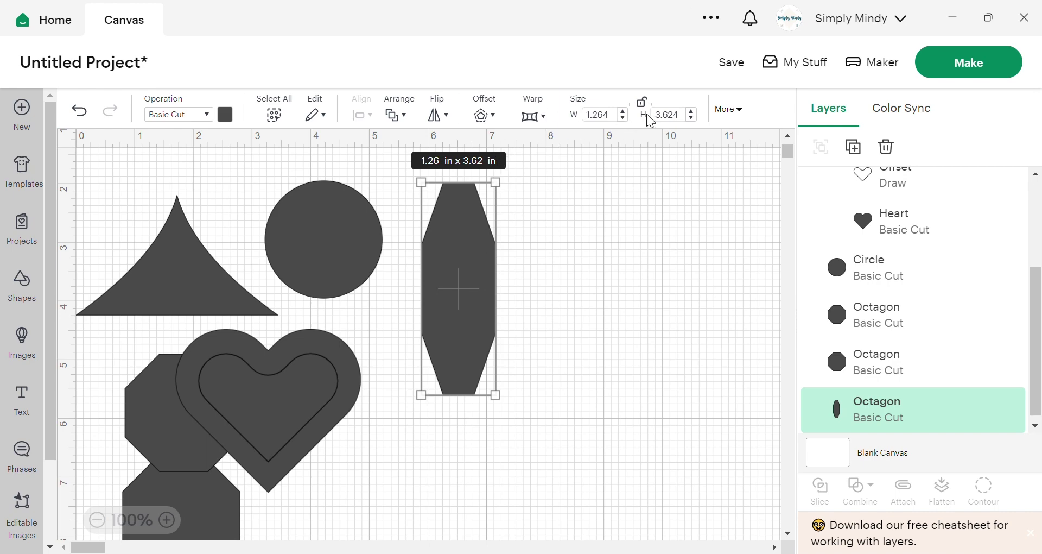
pyautogui.moveTo(624, 122); pyautogui.dragTo(576, 121)
pyautogui.write('4')
pyautogui.moveTo(683, 116); pyautogui.dragTo(663, 118)
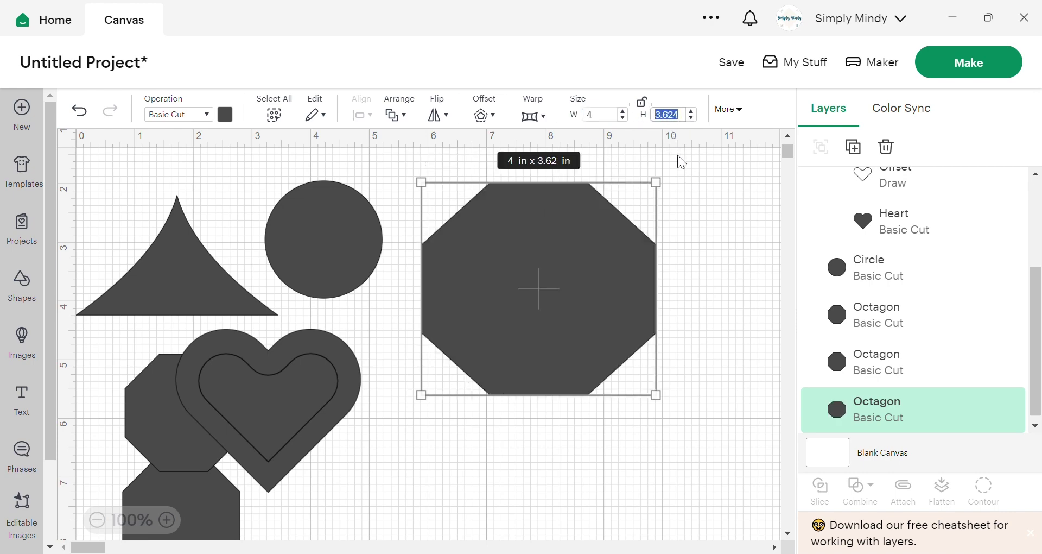
pyautogui.write('.75')
pyautogui.press('Return')
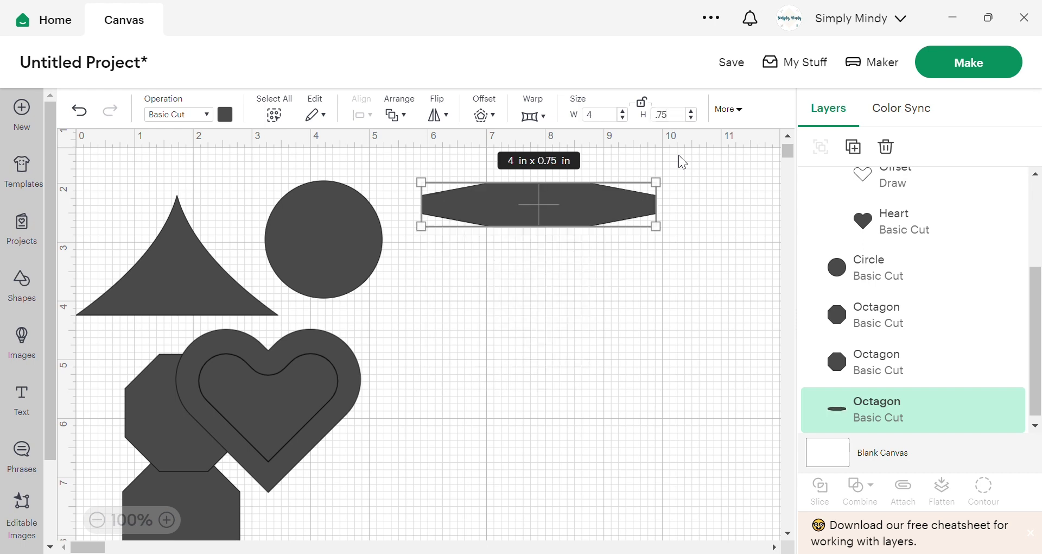
# - Reposition the flattened bar and shrink it to 2.37 by 0.44 in
pyautogui.moveTo(571, 203); pyautogui.dragTo(593, 292)
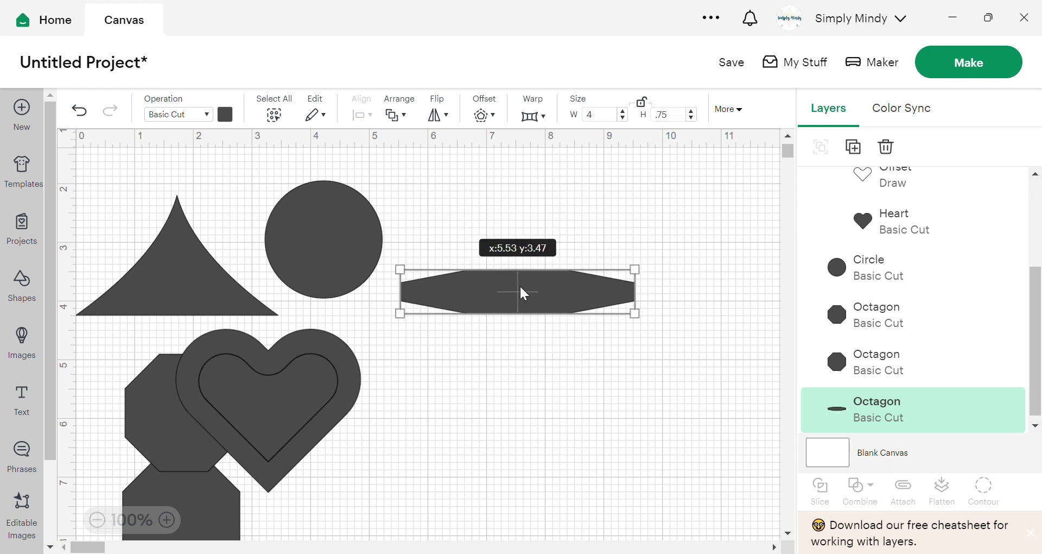
pyautogui.moveTo(521, 291); pyautogui.dragTo(582, 215)
pyautogui.click(647, 324)
pyautogui.click(514, 251)
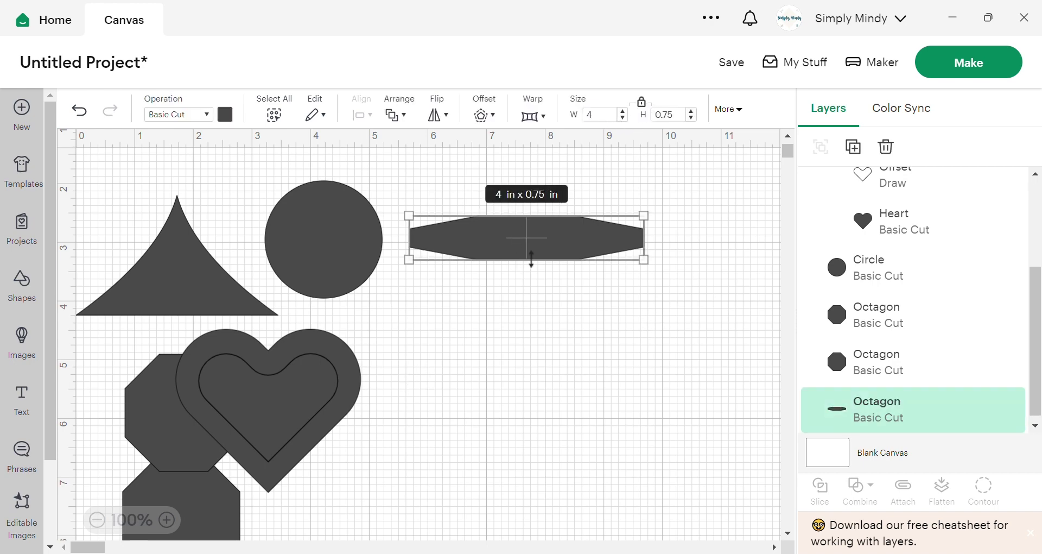
pyautogui.moveTo(655, 275); pyautogui.dragTo(405, 256)
pyautogui.click(652, 270)
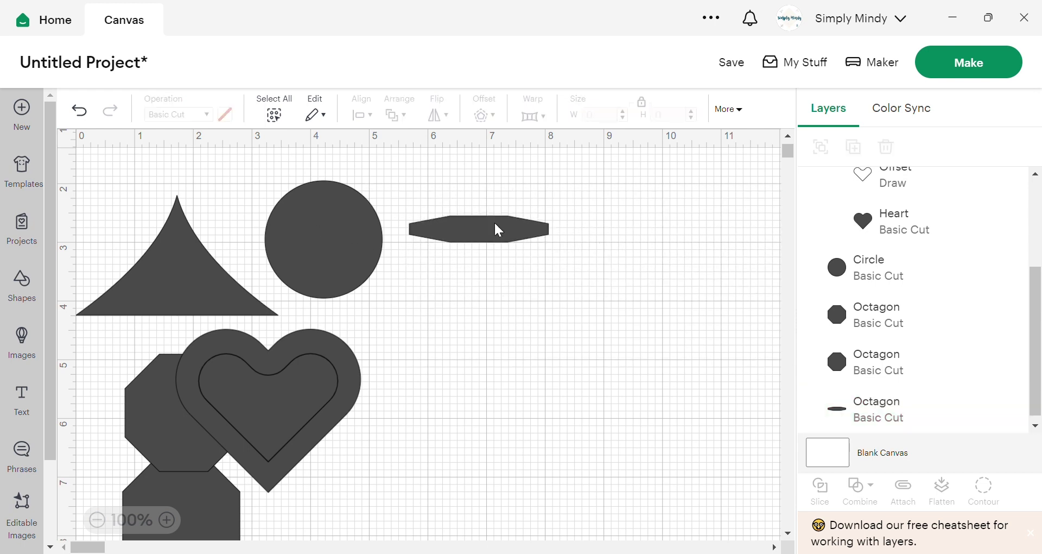
pyautogui.click(493, 231)
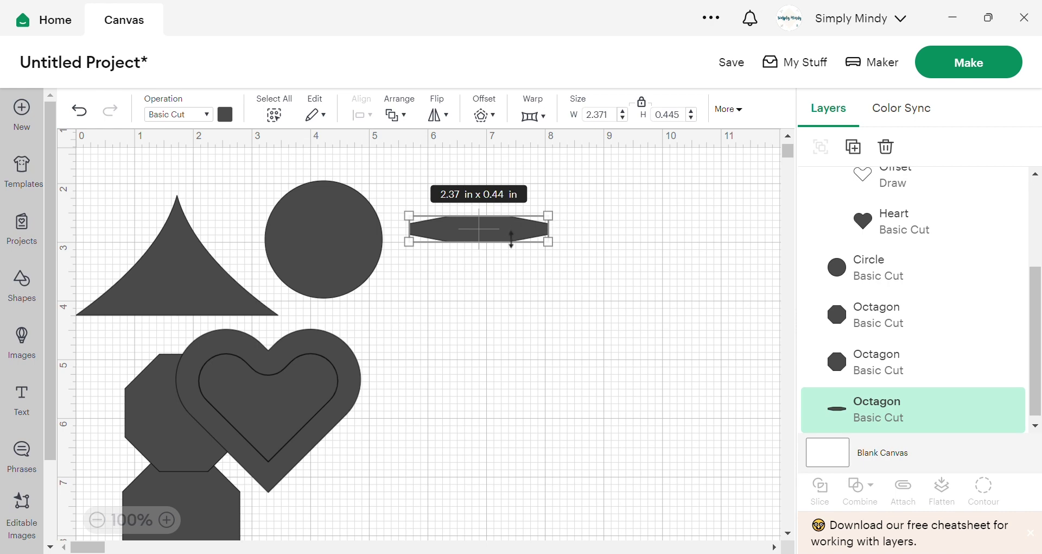
# - Rotate the bar 45° and lengthen it to 5 by 0.94 in
pyautogui.click(730, 111)
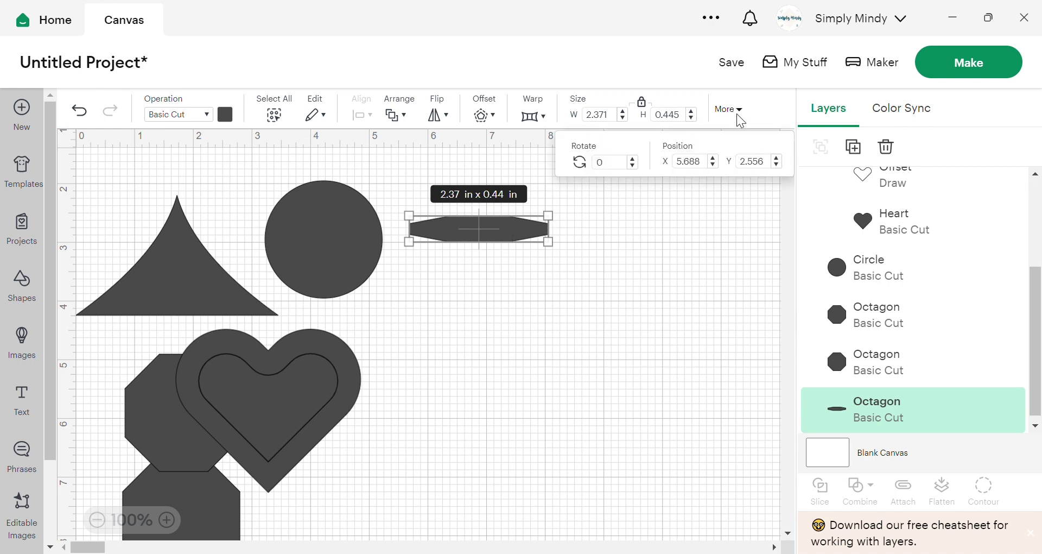
pyautogui.click(613, 163)
pyautogui.press('Return')
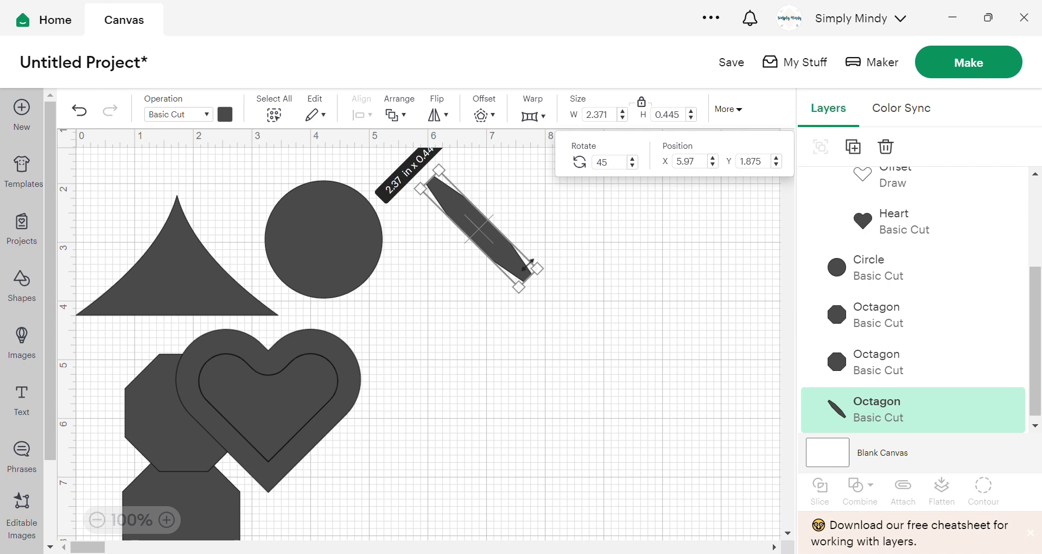
pyautogui.moveTo(554, 279); pyautogui.dragTo(545, 333)
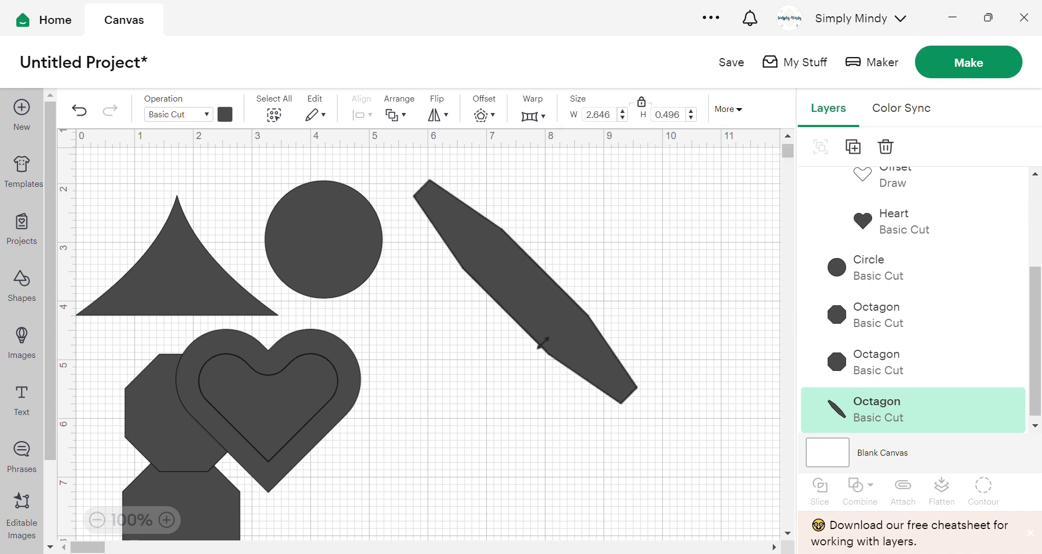
# - Move the warped triangle to the lower right and the circle to the right side
pyautogui.click(725, 112)
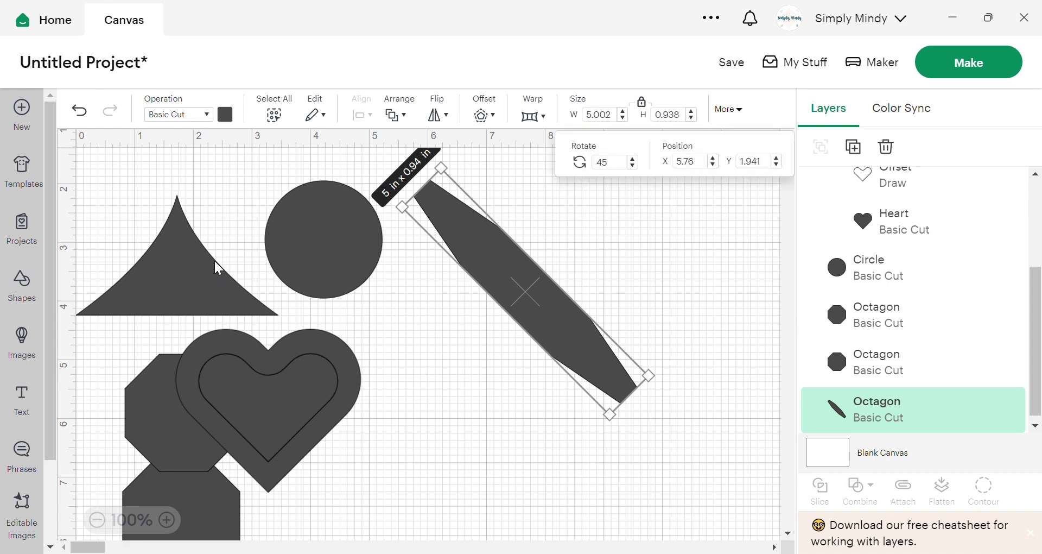
pyautogui.moveTo(214, 260); pyautogui.dragTo(612, 457)
pyautogui.moveTo(315, 229); pyautogui.dragTo(677, 276)
# - Position the rotated bar at X 4, Y 4 and move the attached heart group down-left
pyautogui.click(513, 325)
pyautogui.moveTo(510, 320); pyautogui.dragTo(569, 359)
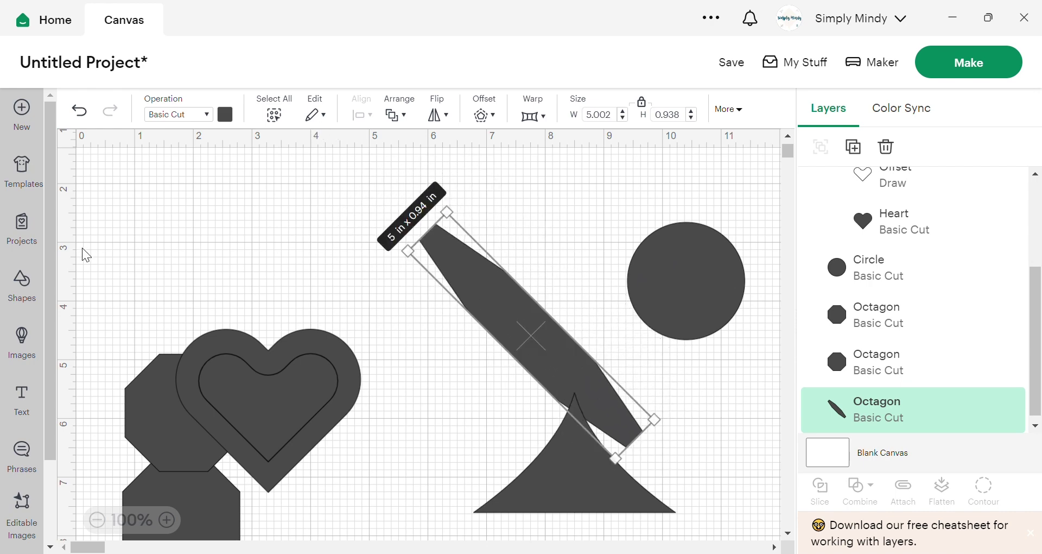
pyautogui.click(728, 110)
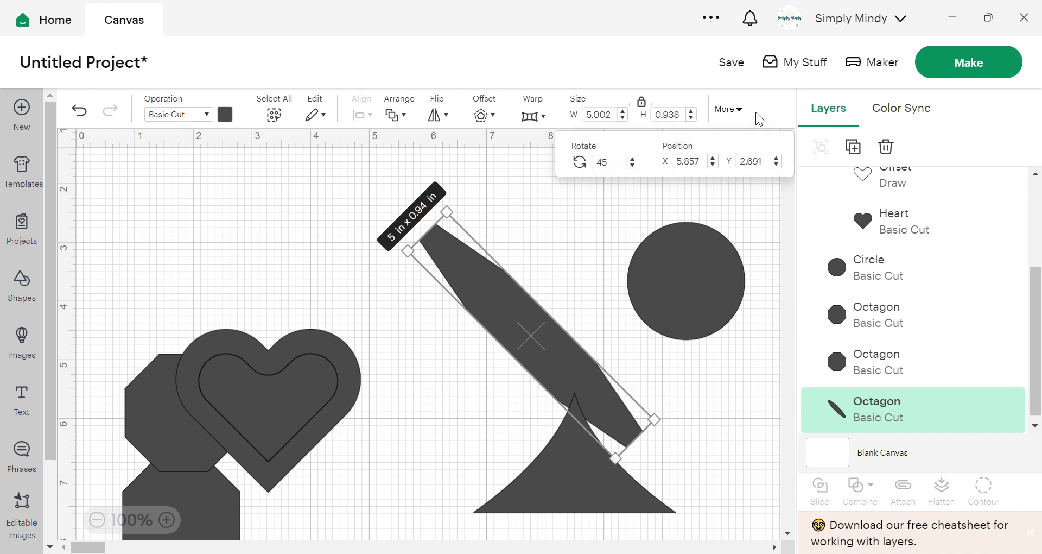
pyautogui.moveTo(710, 163); pyautogui.dragTo(660, 166)
pyautogui.write('4')
pyautogui.press('Tab')
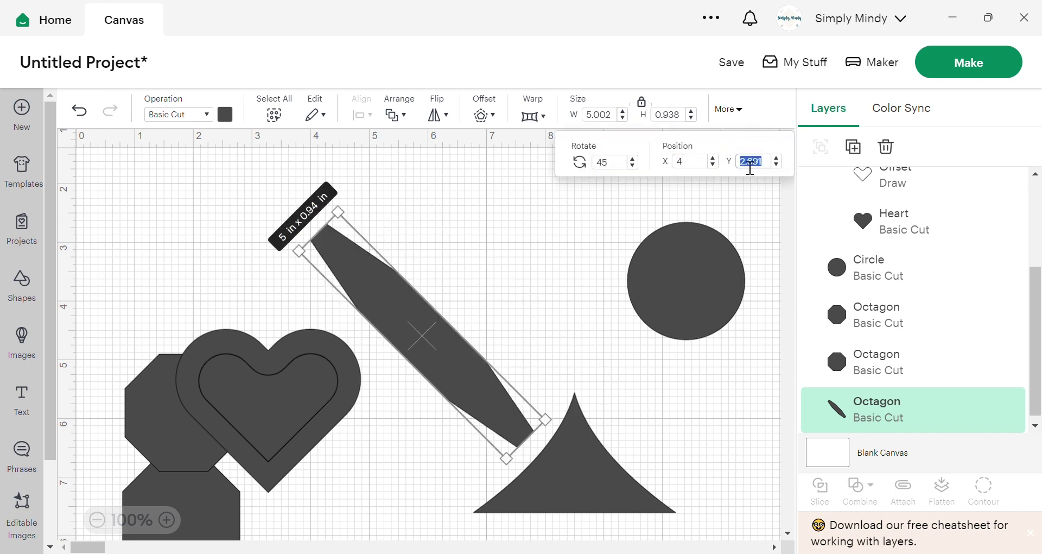
pyautogui.write('4')
pyautogui.press('Return')
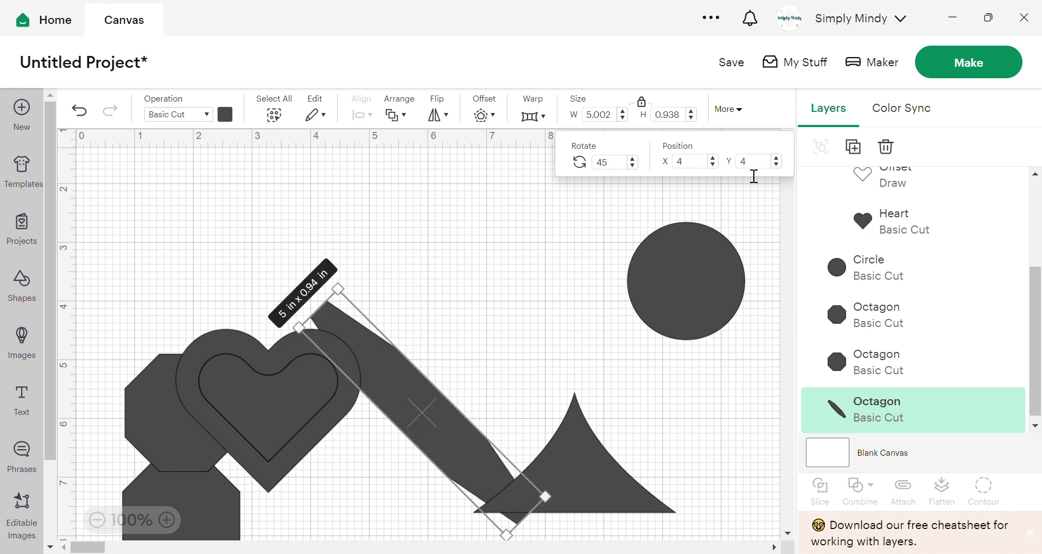
pyautogui.click(512, 341)
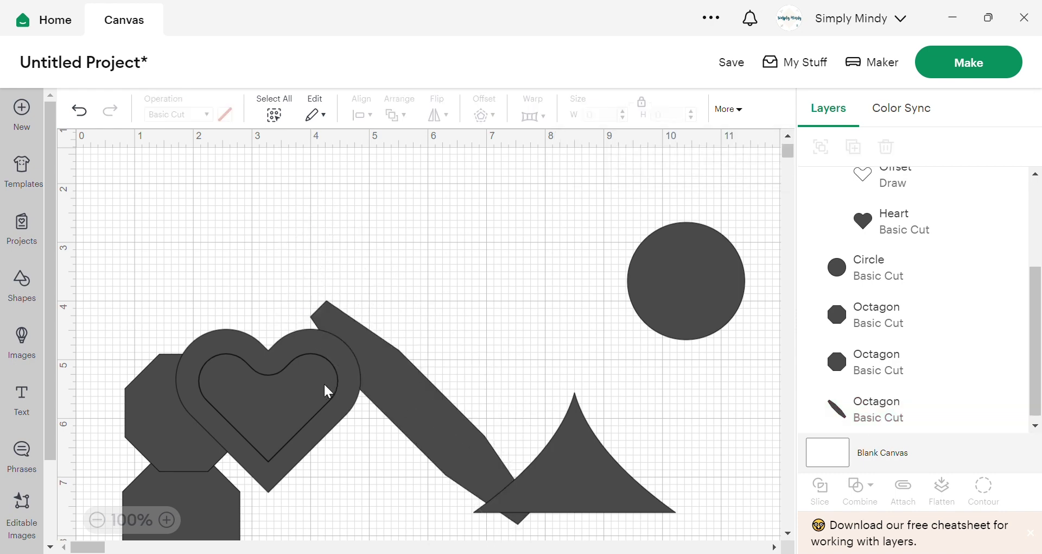
pyautogui.moveTo(323, 389); pyautogui.dragTo(247, 494)
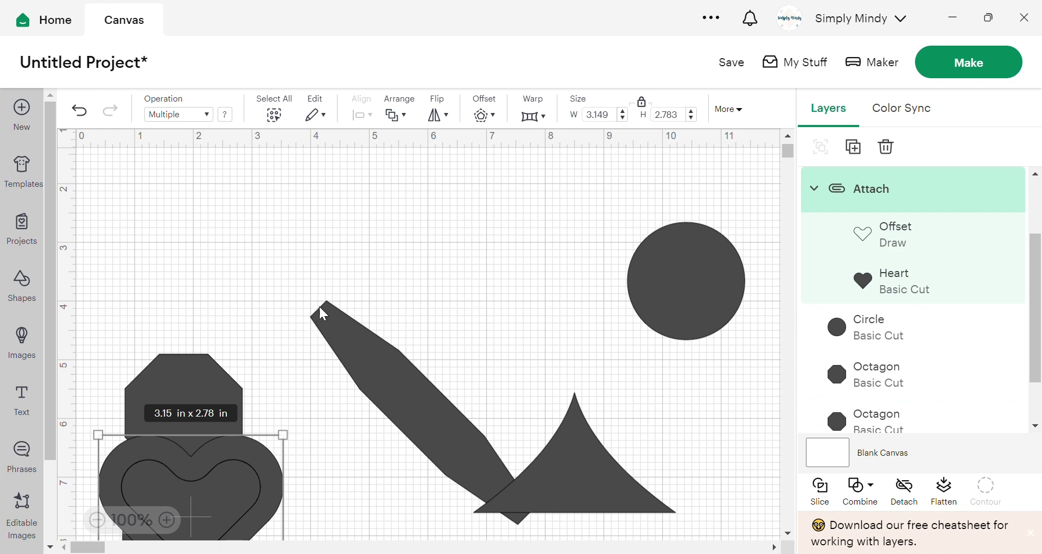
# - Move the warped triangle up to the top centre and drop the circle lower to its right
pyautogui.click(646, 400)
pyautogui.click(581, 432)
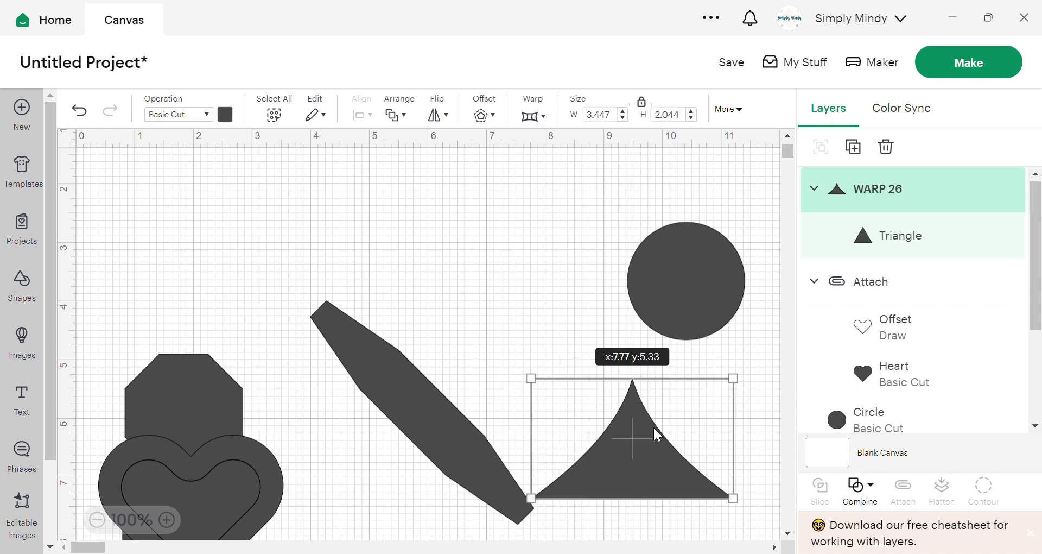
pyautogui.moveTo(581, 431); pyautogui.dragTo(510, 257)
pyautogui.moveTo(693, 312); pyautogui.dragTo(699, 398)
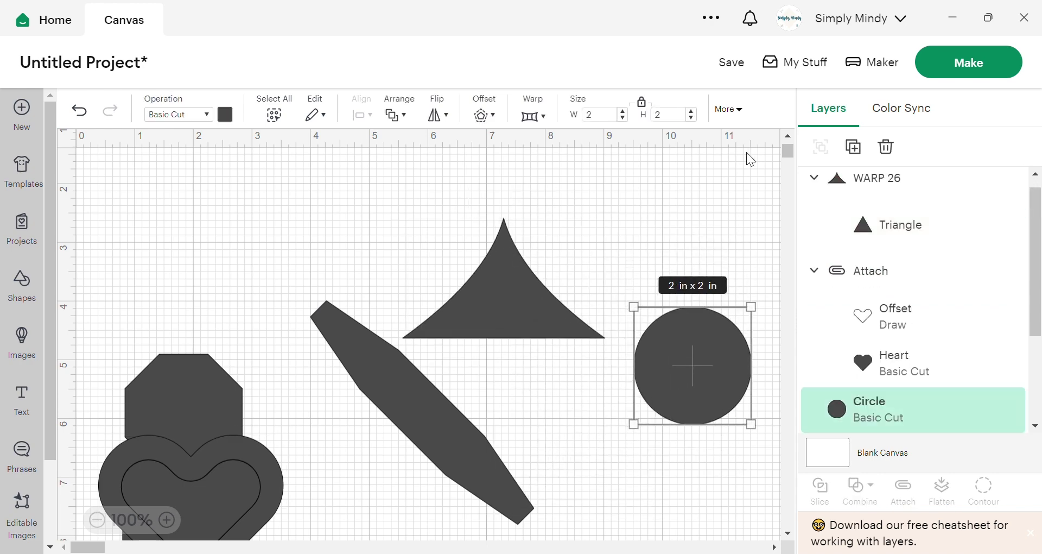
pyautogui.click(754, 166)
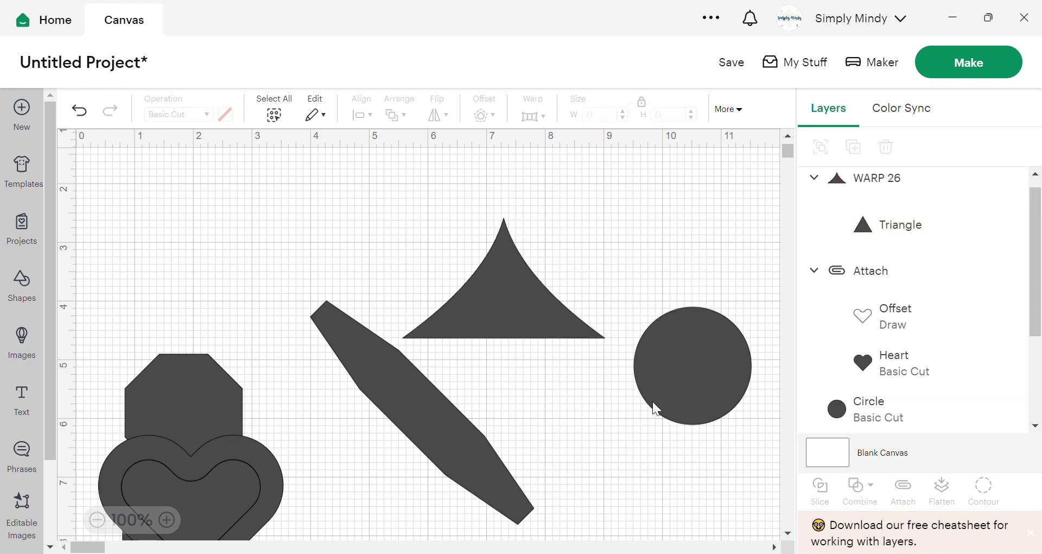
pyautogui.moveTo(728, 501); pyautogui.dragTo(147, 322)
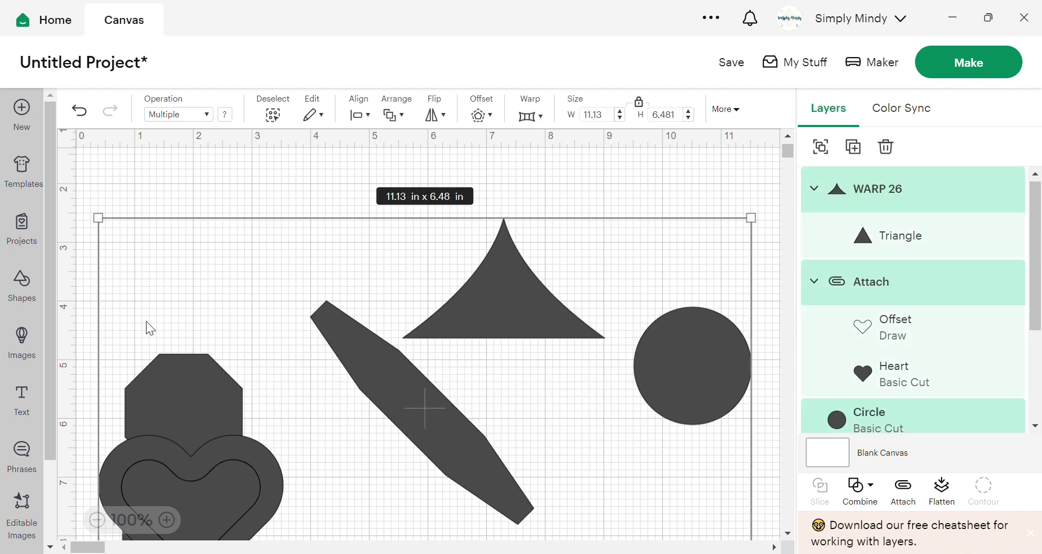
pyautogui.click(688, 172)
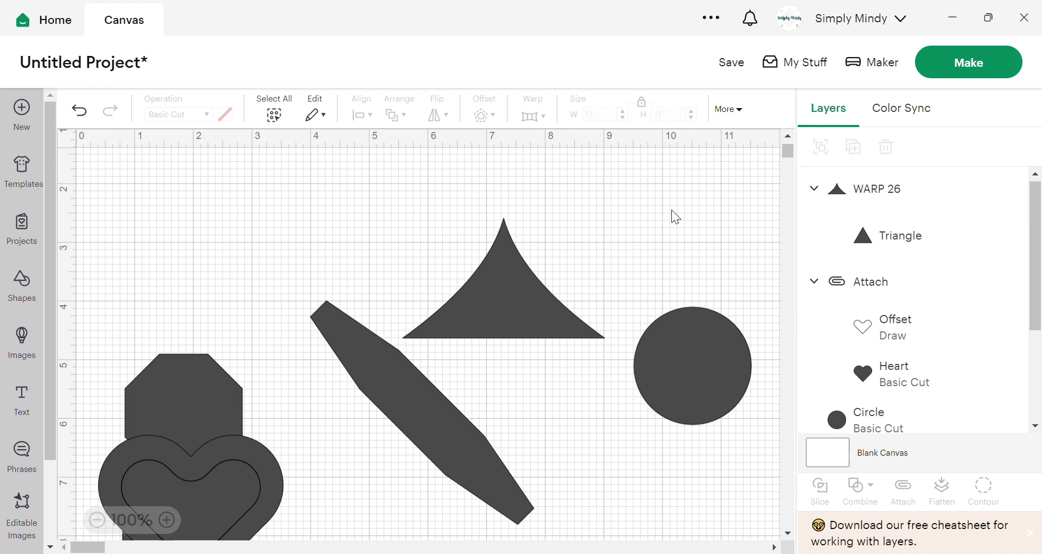